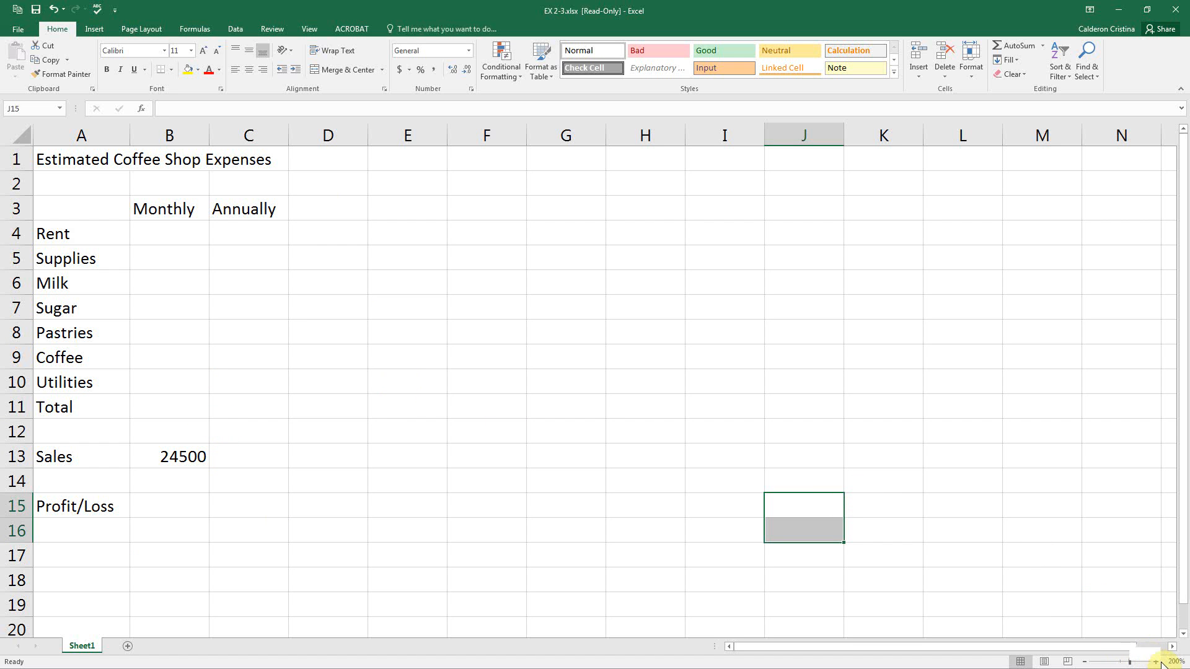
click(1156, 662)
click(1157, 662)
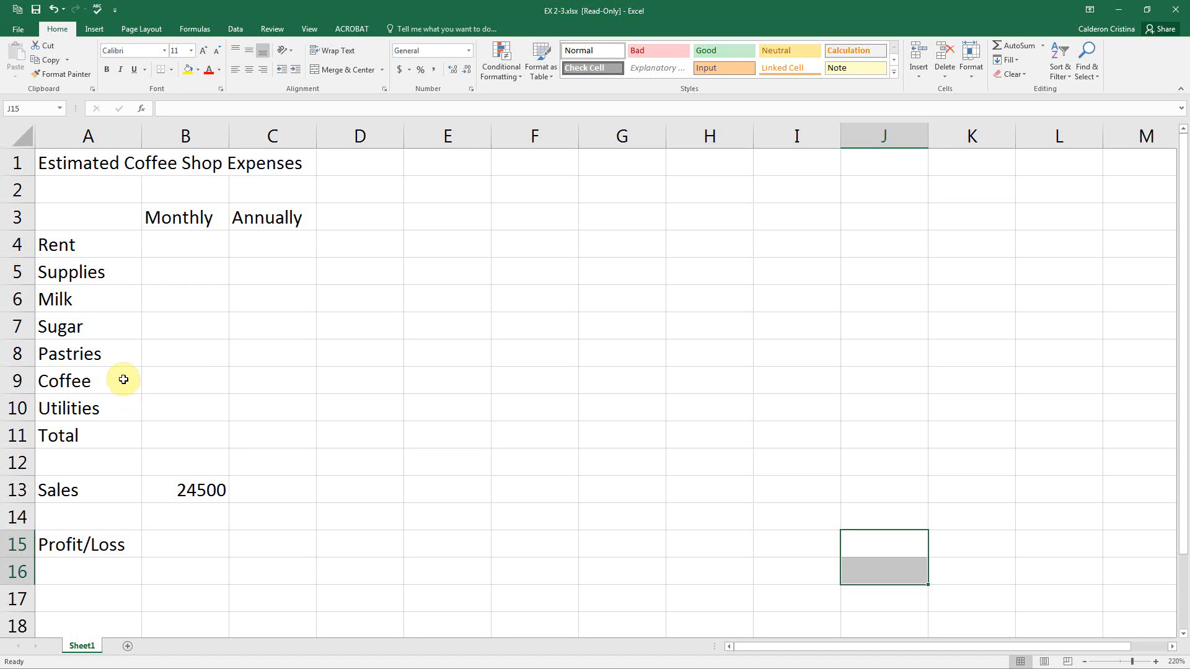
click(212, 241)
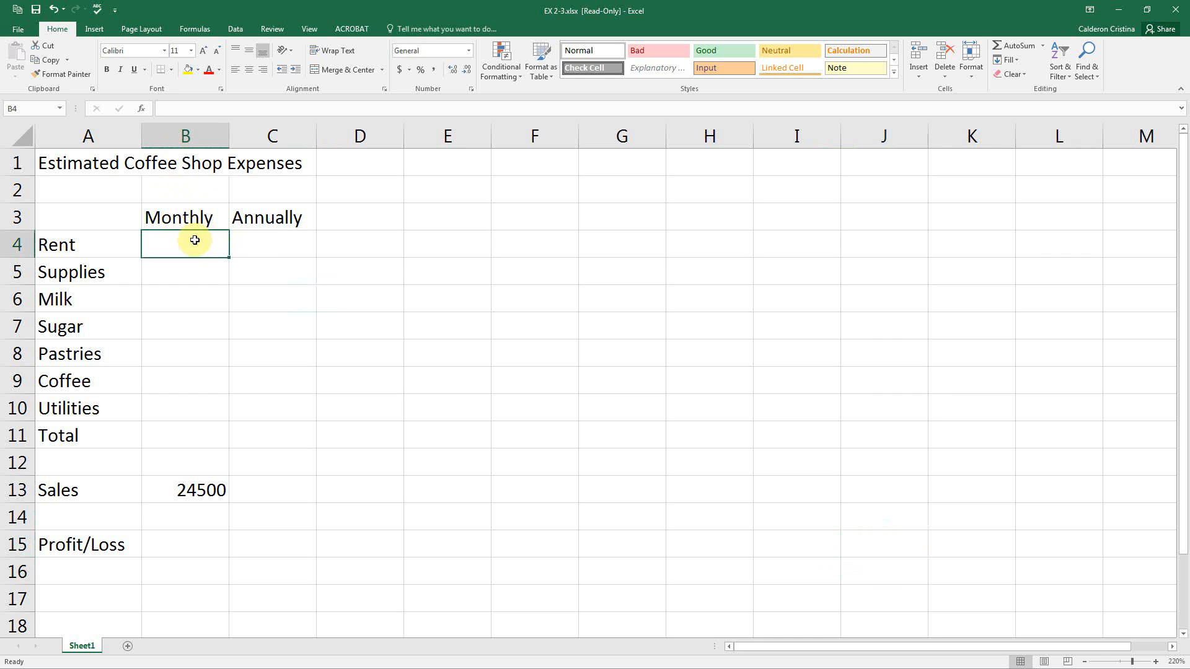
drag(194, 239, 202, 399)
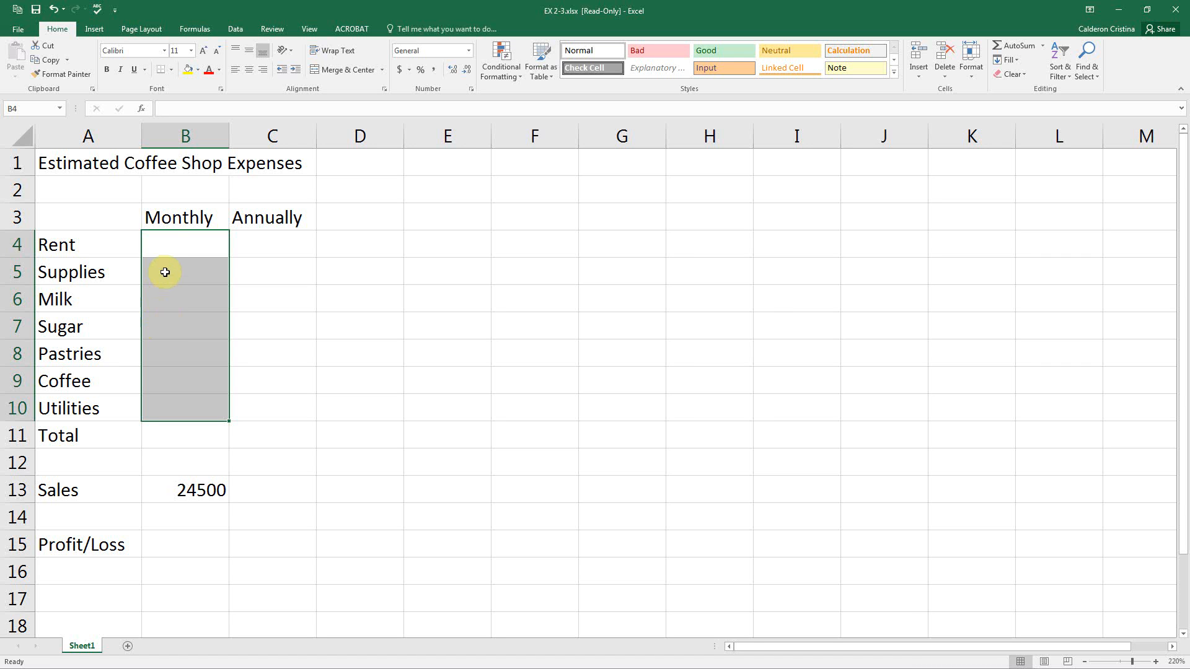
click(167, 243)
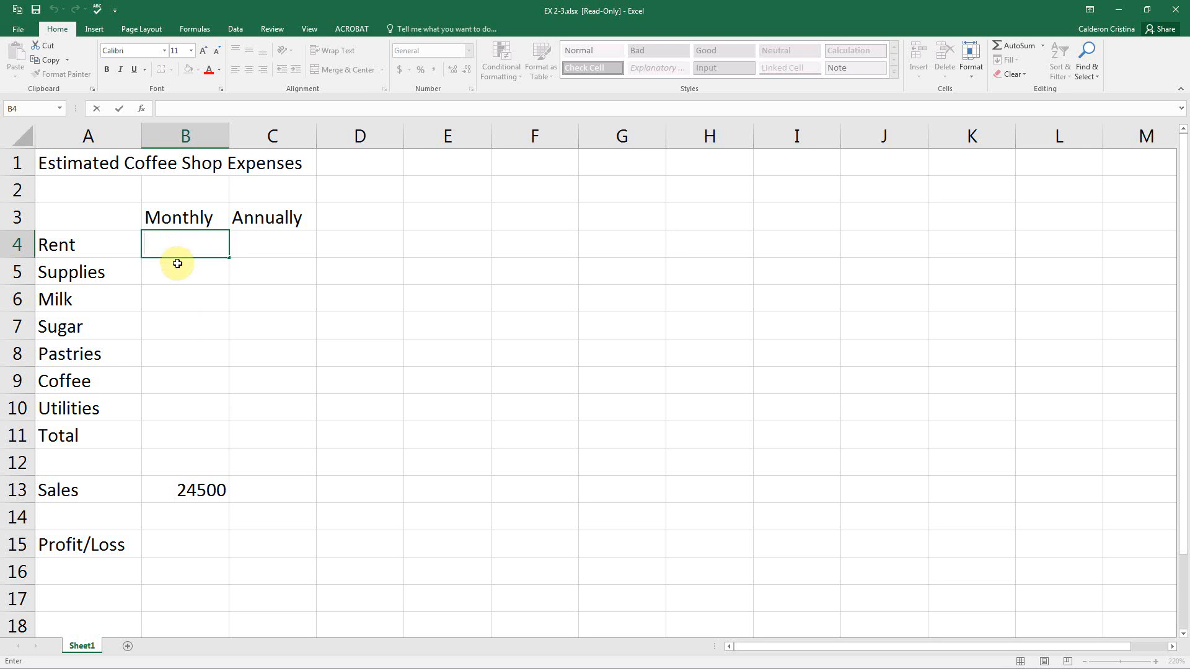
click(178, 270)
Enter the monthly expenses 2500 for Rent, 1600 for Supplies and 3600 for Milk in cells B4 to B6.
click(183, 237)
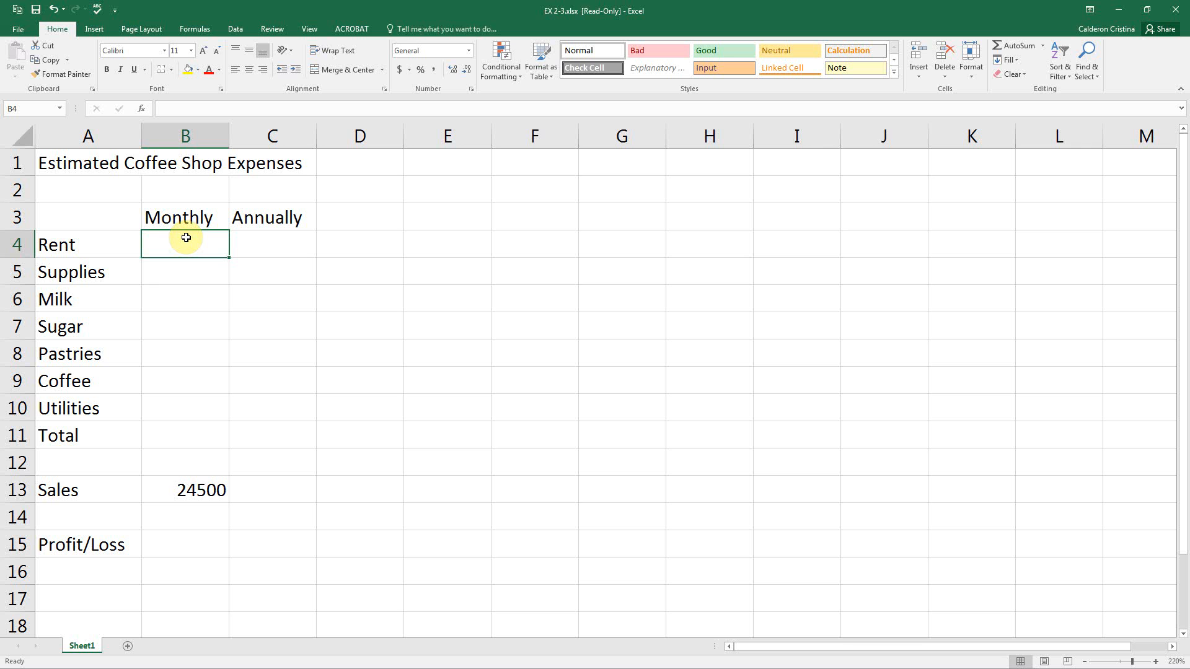
text(2500)
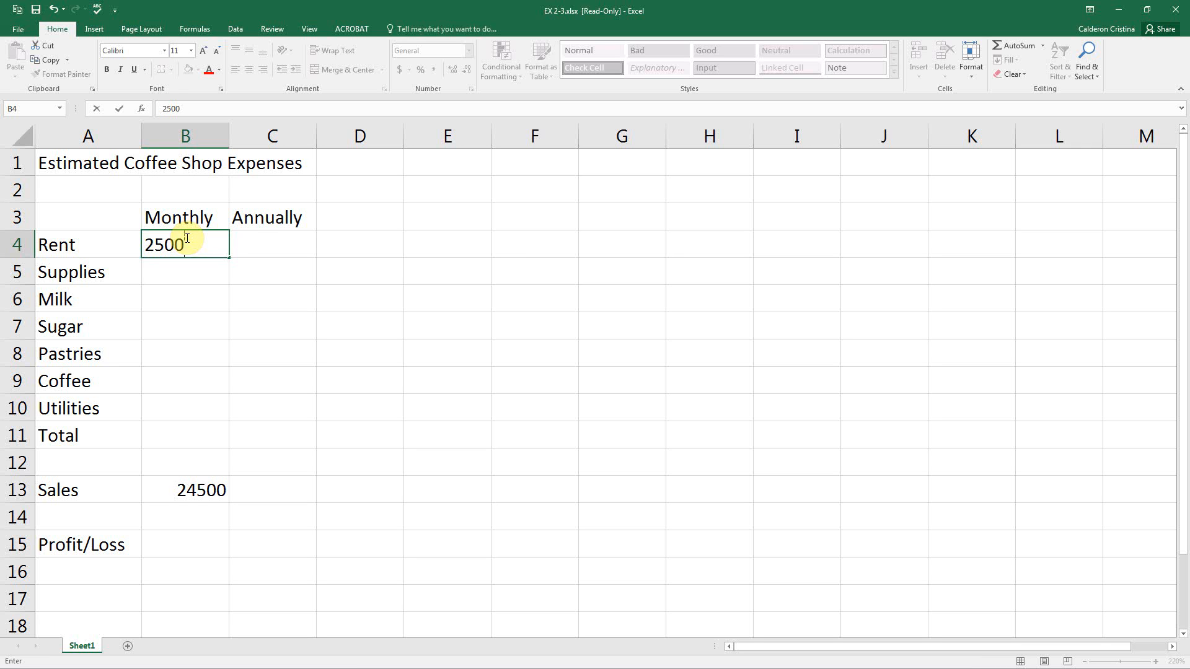
key(Return)
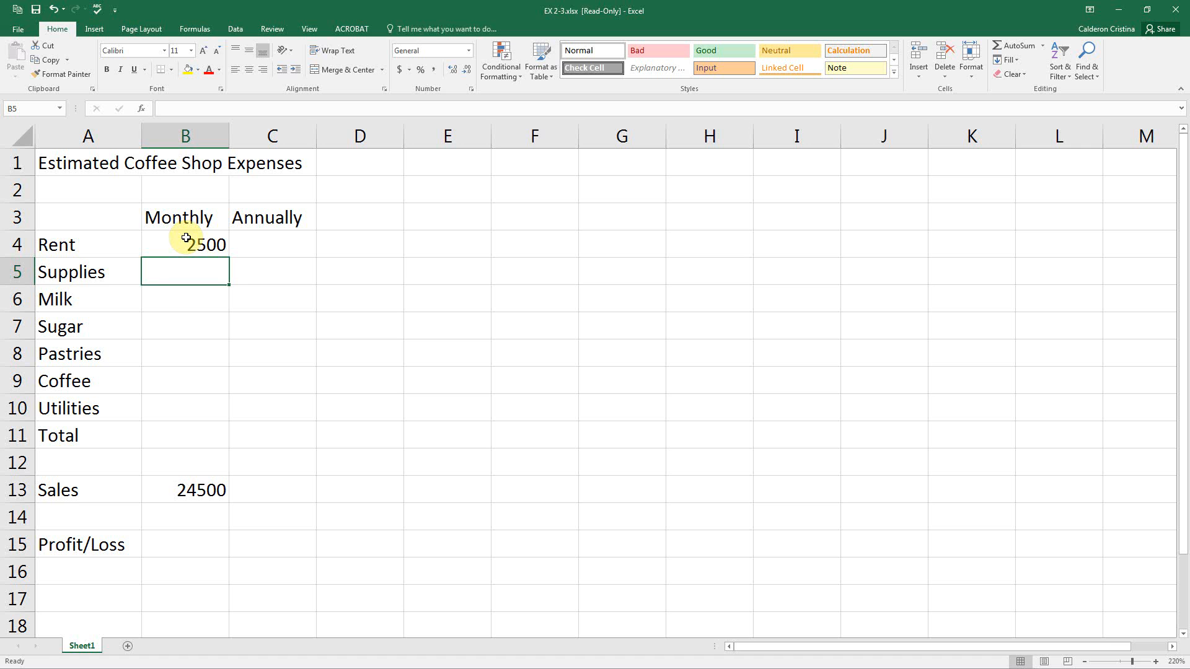
text(1600)
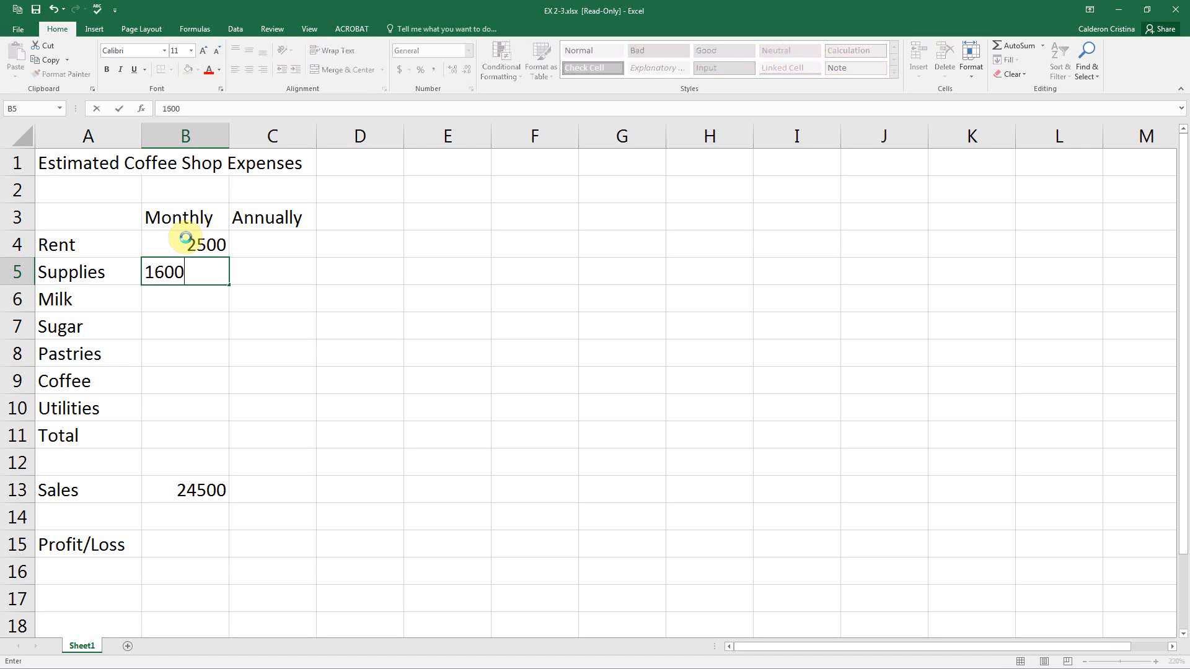
key(Return)
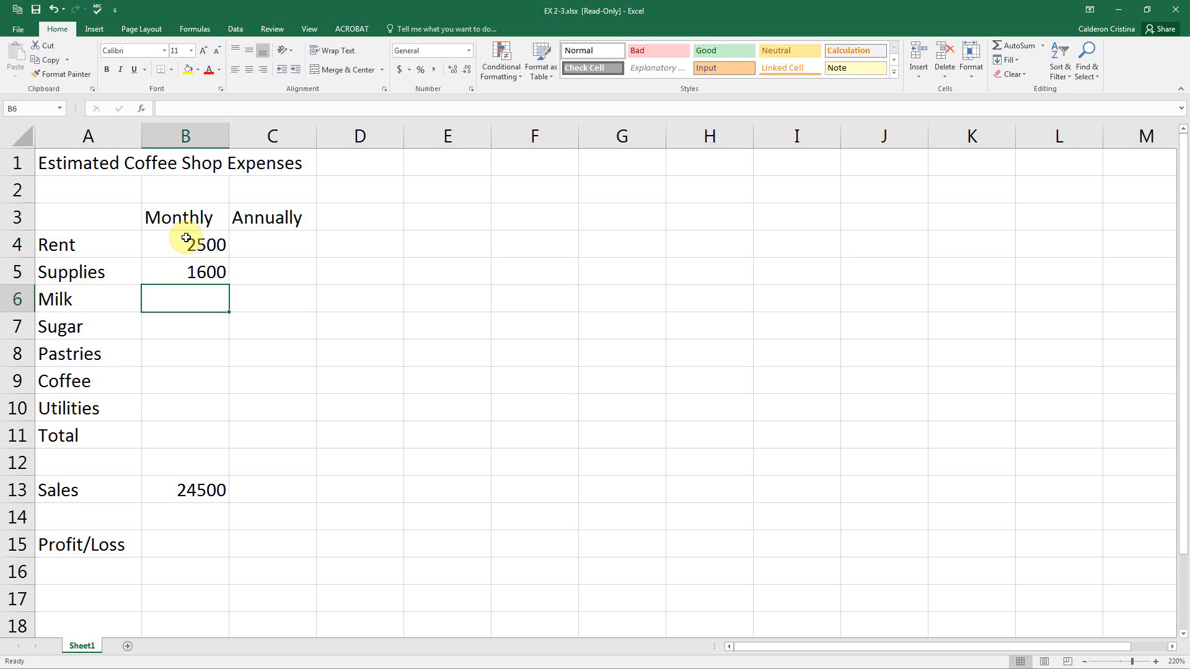
text(3600)
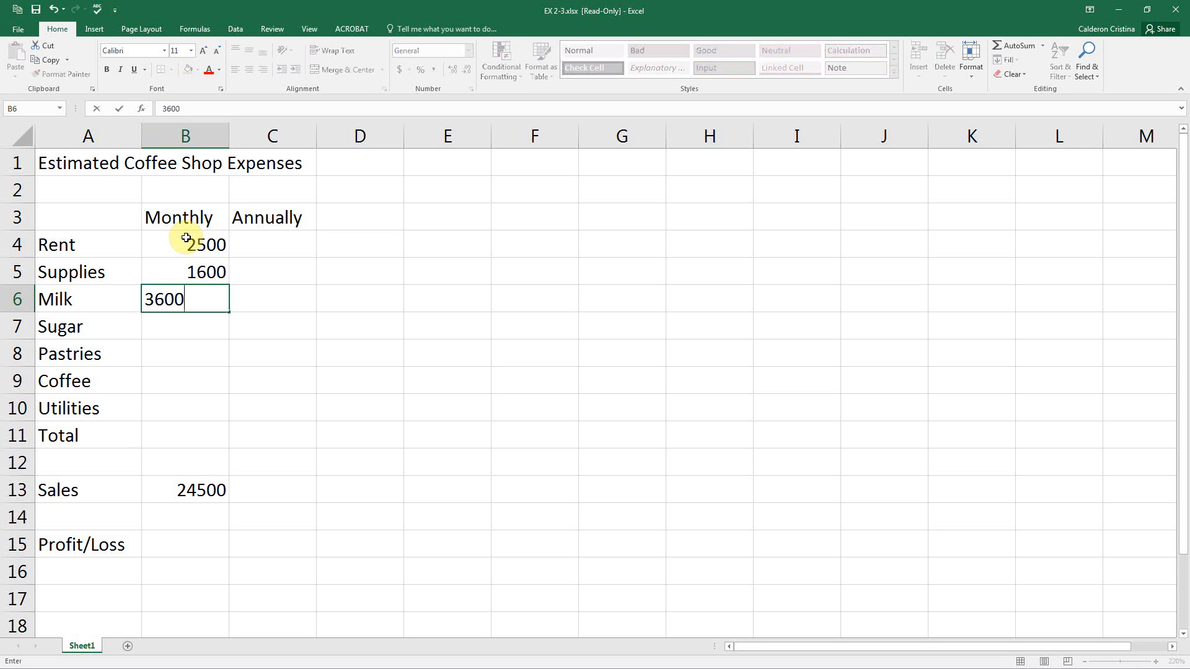
key(Return)
Enter the monthly expenses 1300 for Sugar, 850 for Pastries, 600 for Coffee and 750 for Utilities in cells B7 to B10.
text(1300)
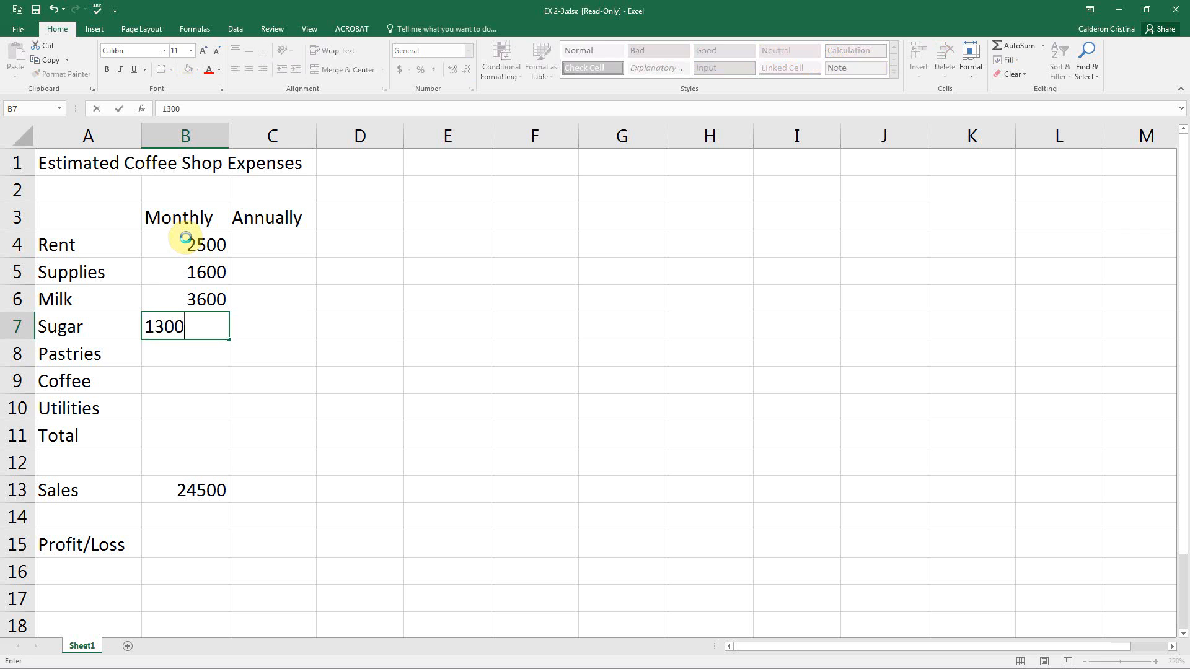
key(Return)
text(850)
key(Return)
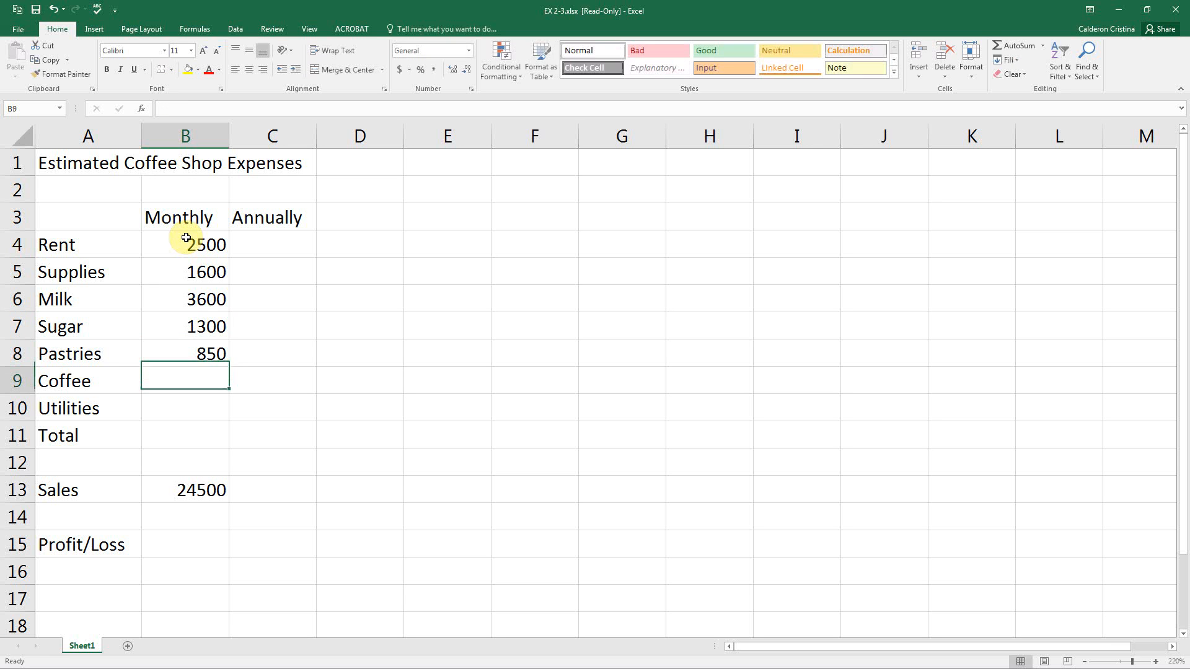
text(600)
key(Return)
text(750)
key(Return)
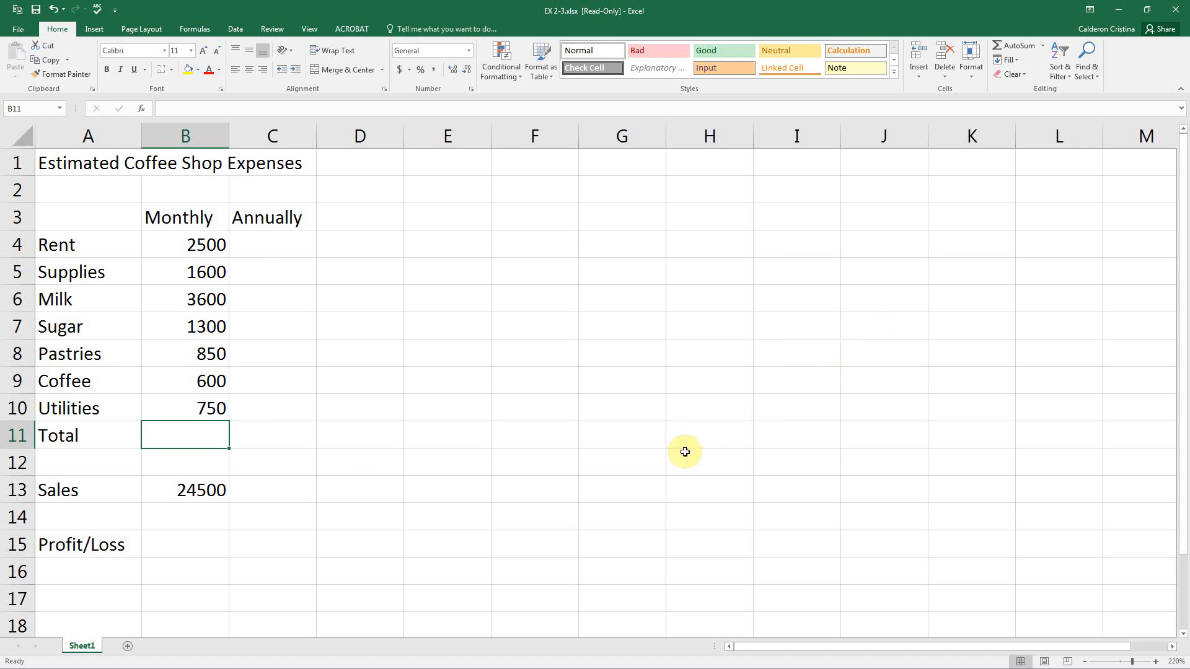
Insert an AutoSum formula in cell B11 for the monthly Total.
click(204, 33)
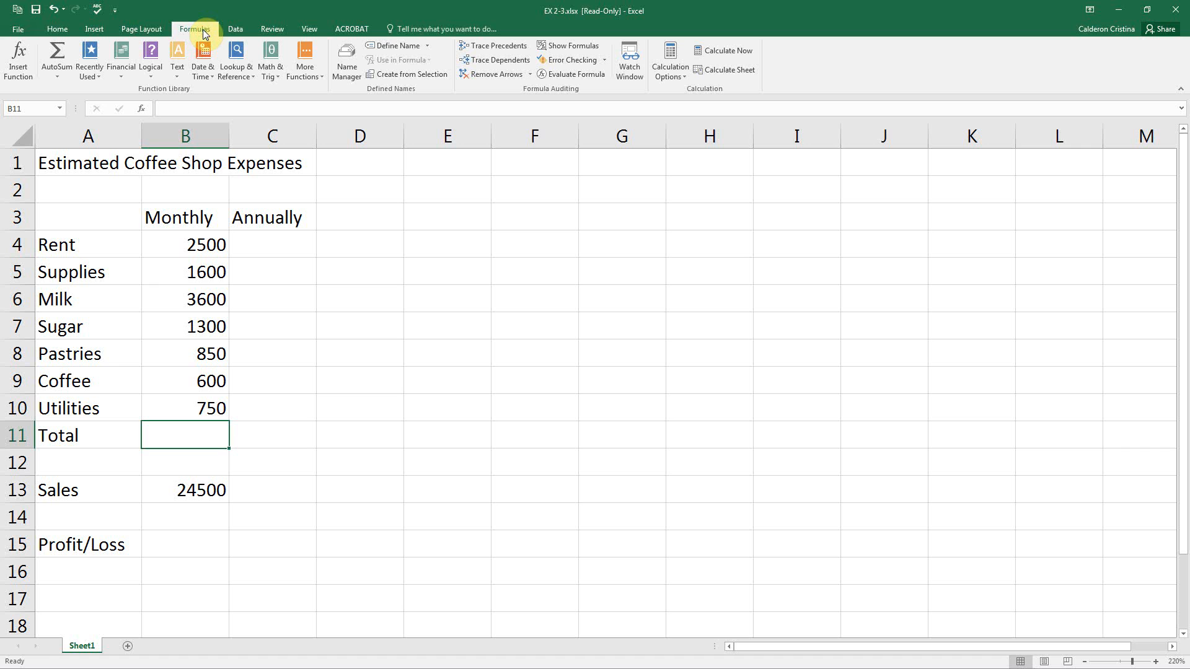
click(56, 29)
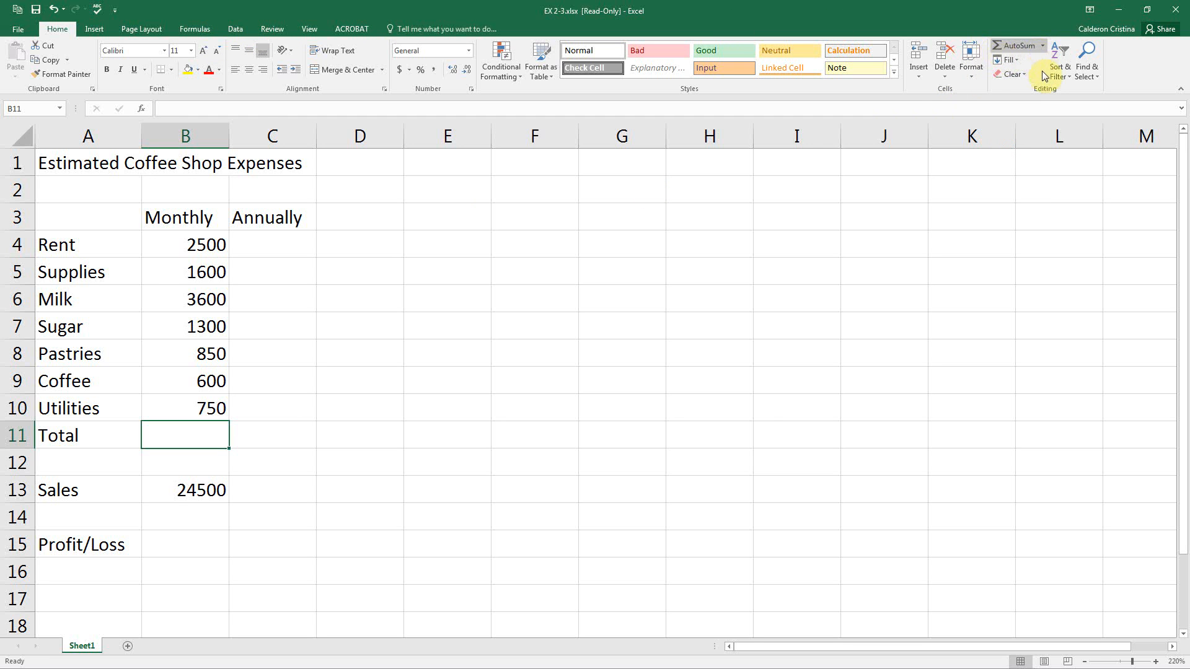
click(1026, 46)
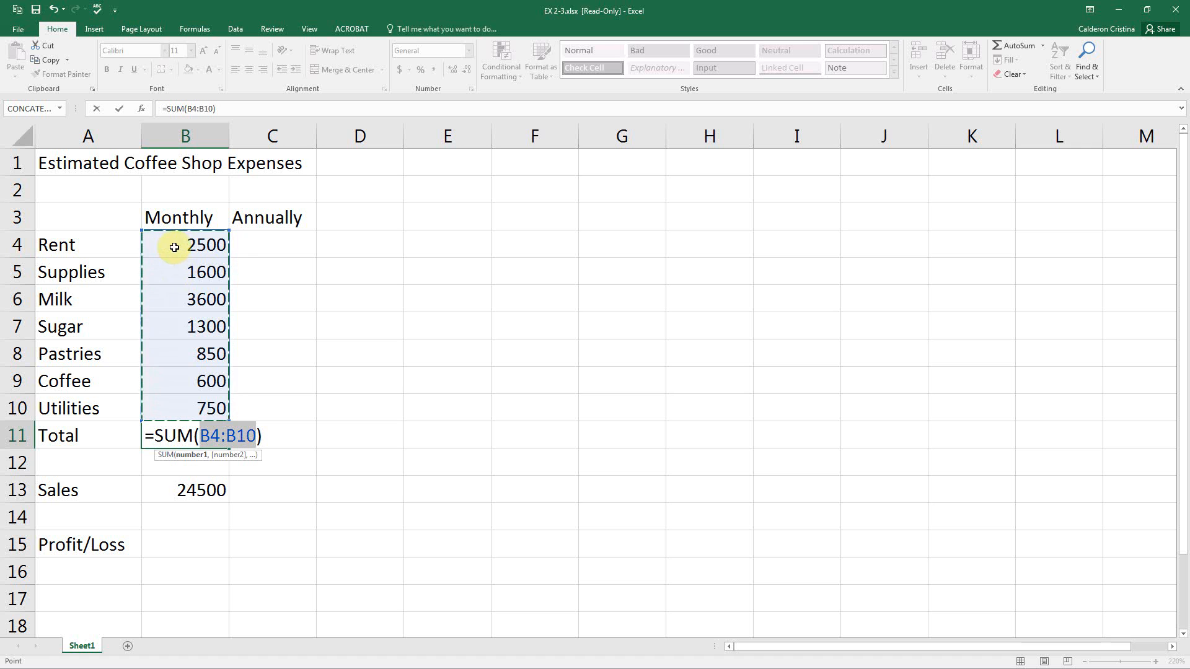
drag(174, 247, 193, 332)
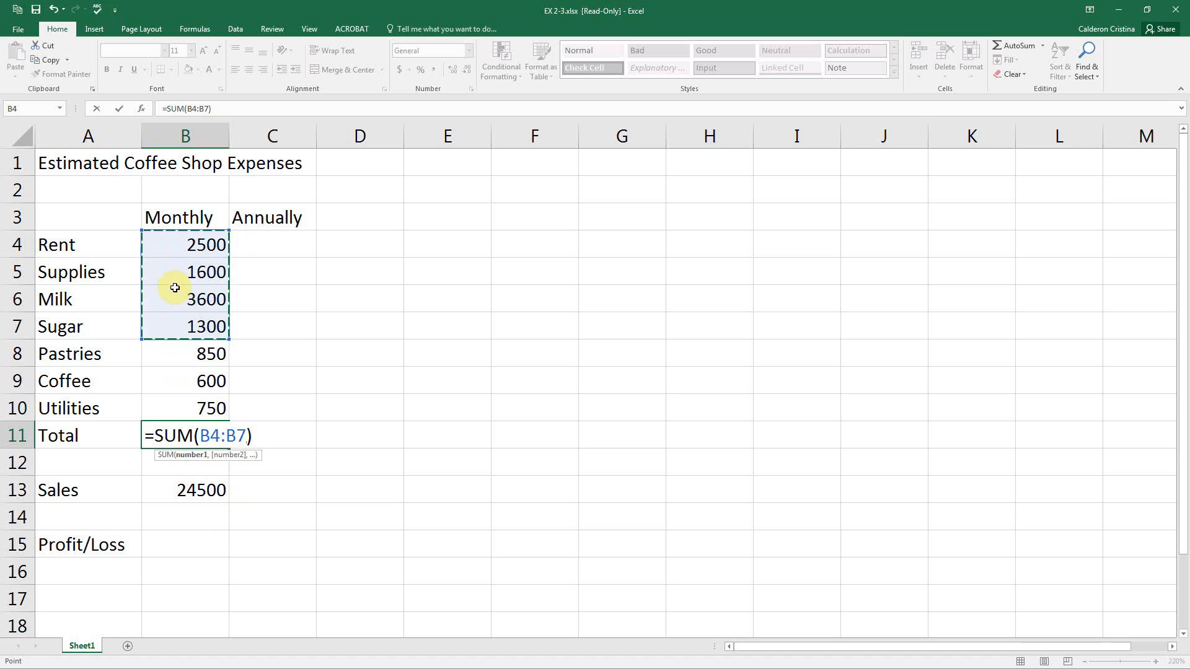
click(185, 320)
click(181, 248)
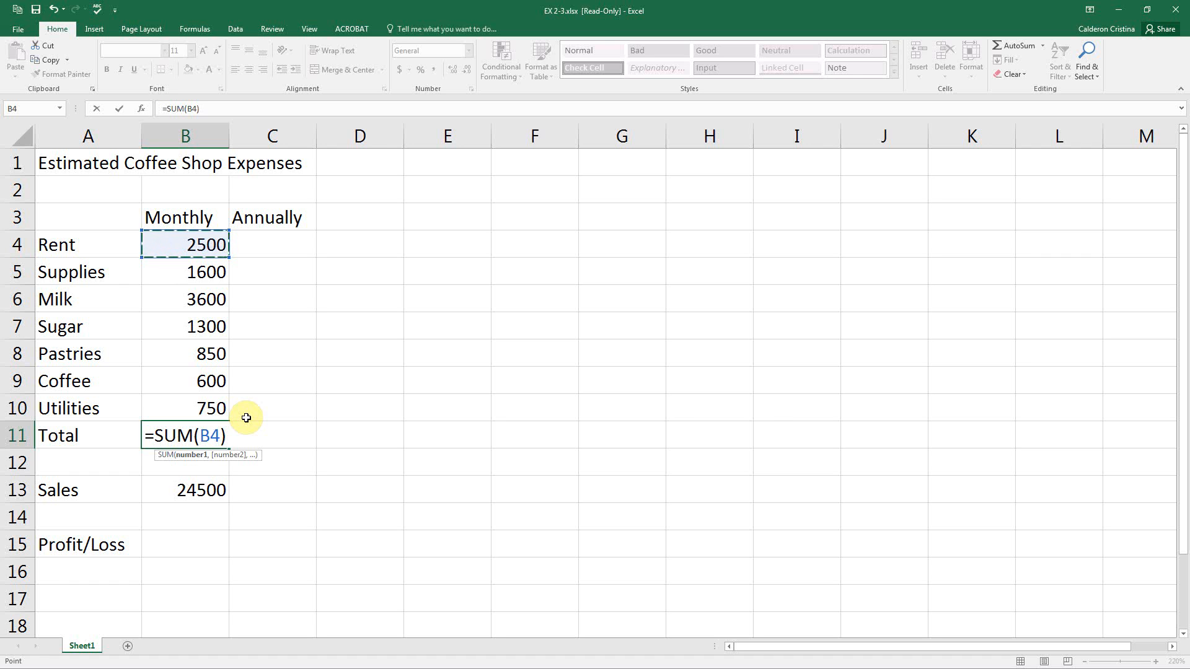
ctrl+click(197, 328)
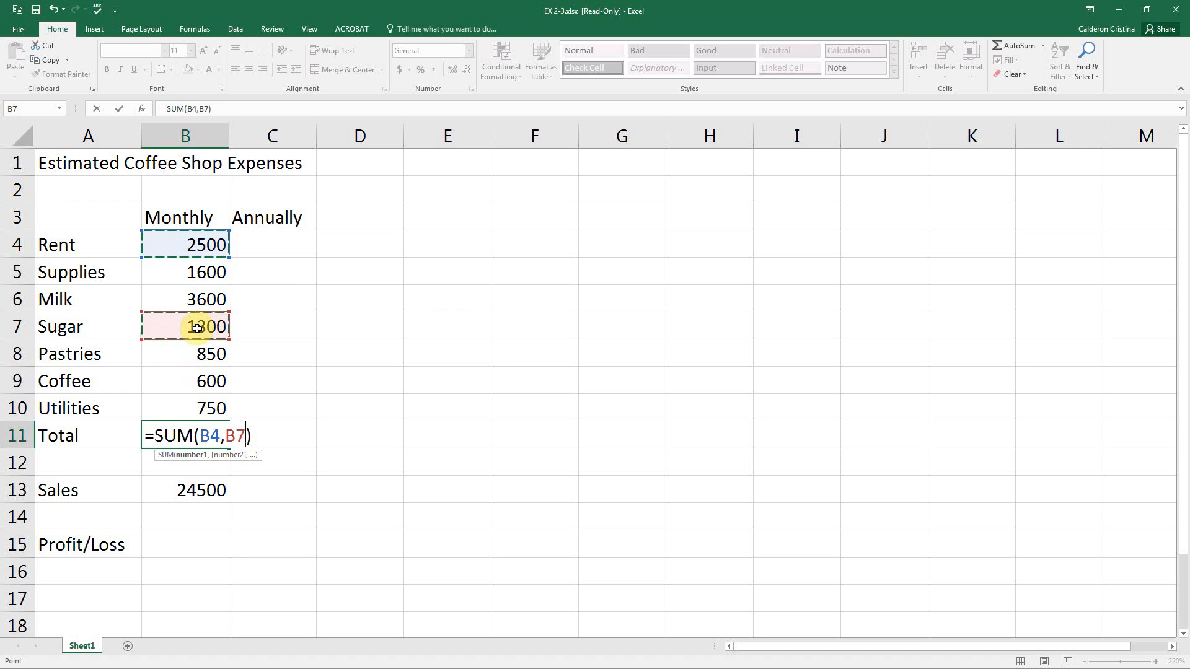
key(BackSpace)
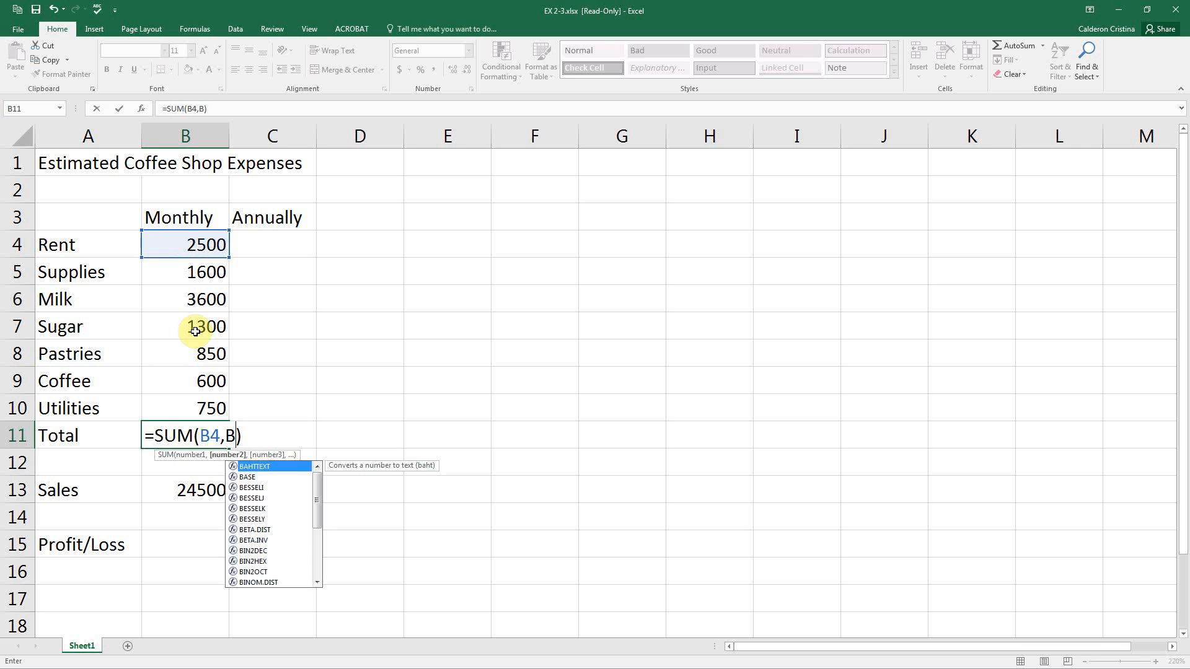
key(BackSpace)
key(BackSpace)
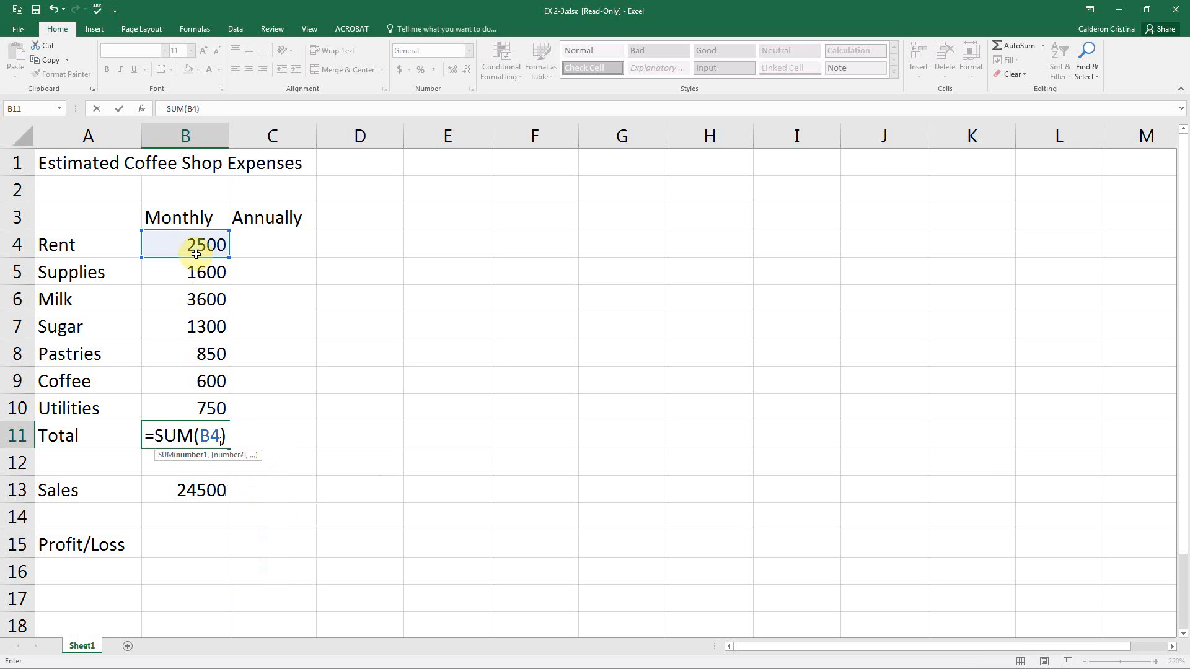
key(BackSpace)
key(BackSpace)
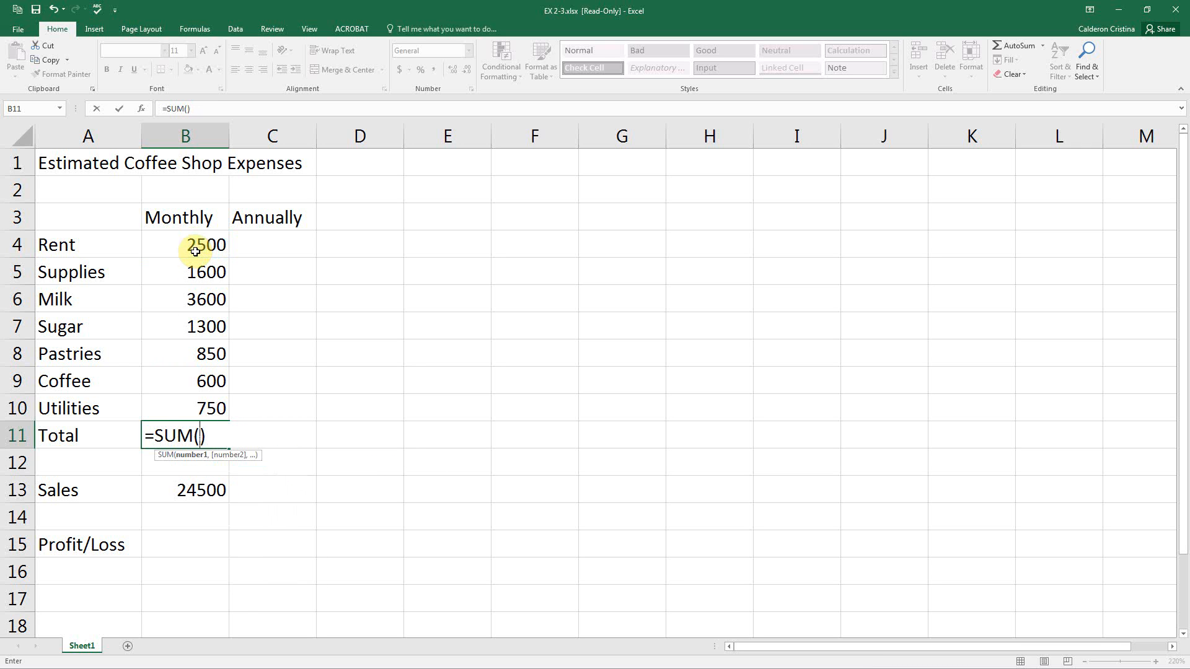
Set the range of the monthly Total's SUM formula to B4:B10 and commit it.
drag(194, 241, 200, 307)
drag(220, 368, 224, 404)
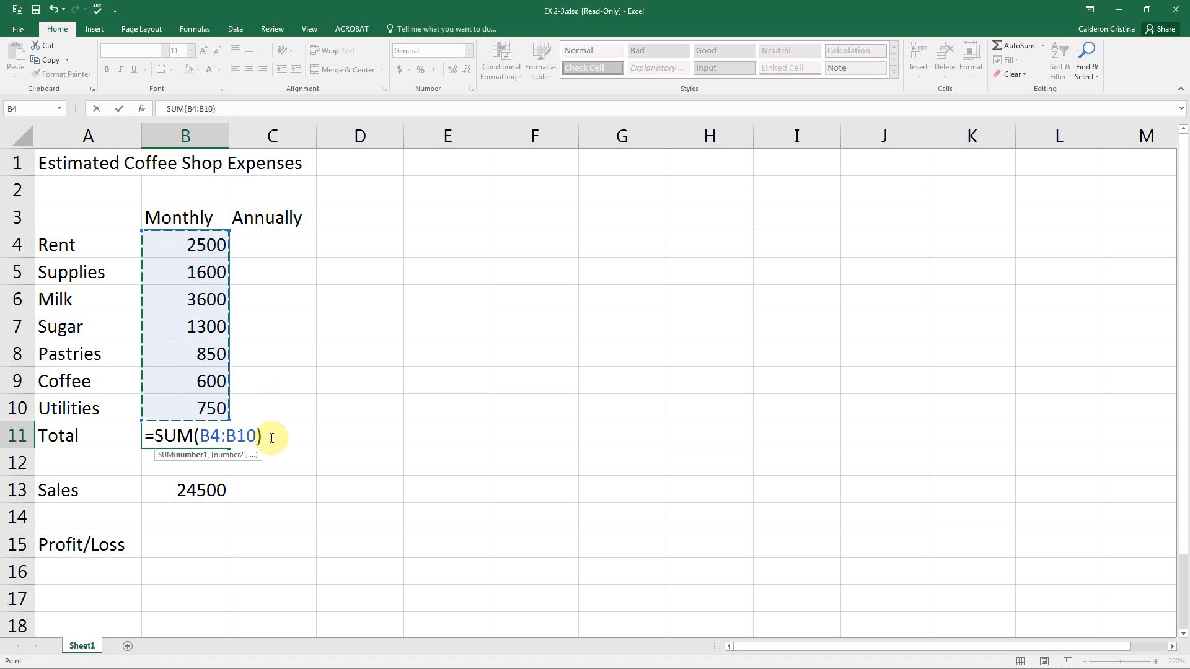
key(Return)
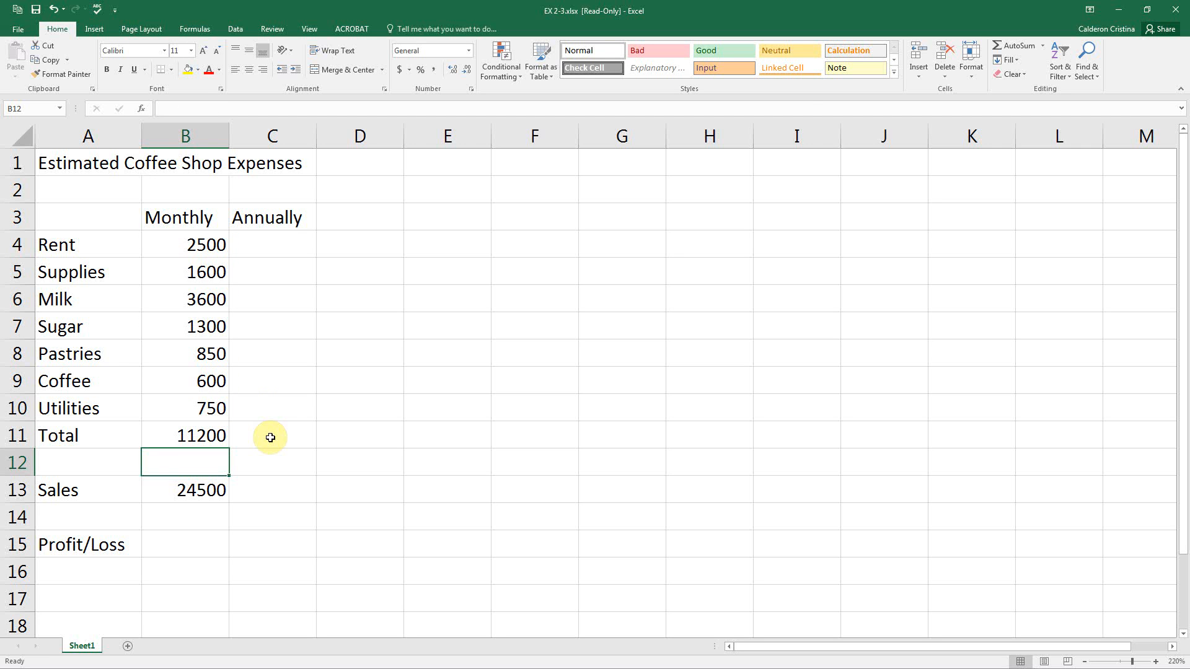
Examine the SUM formula and its referenced range in the monthly Total cell B11.
click(204, 435)
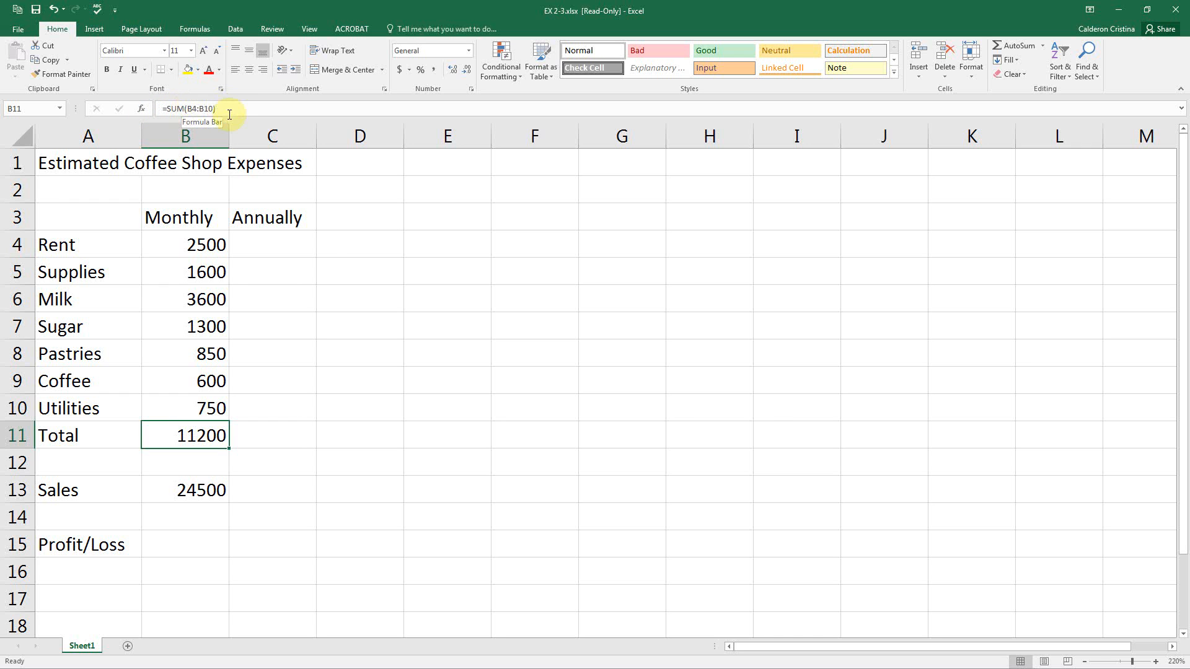
click(261, 456)
double_click(181, 434)
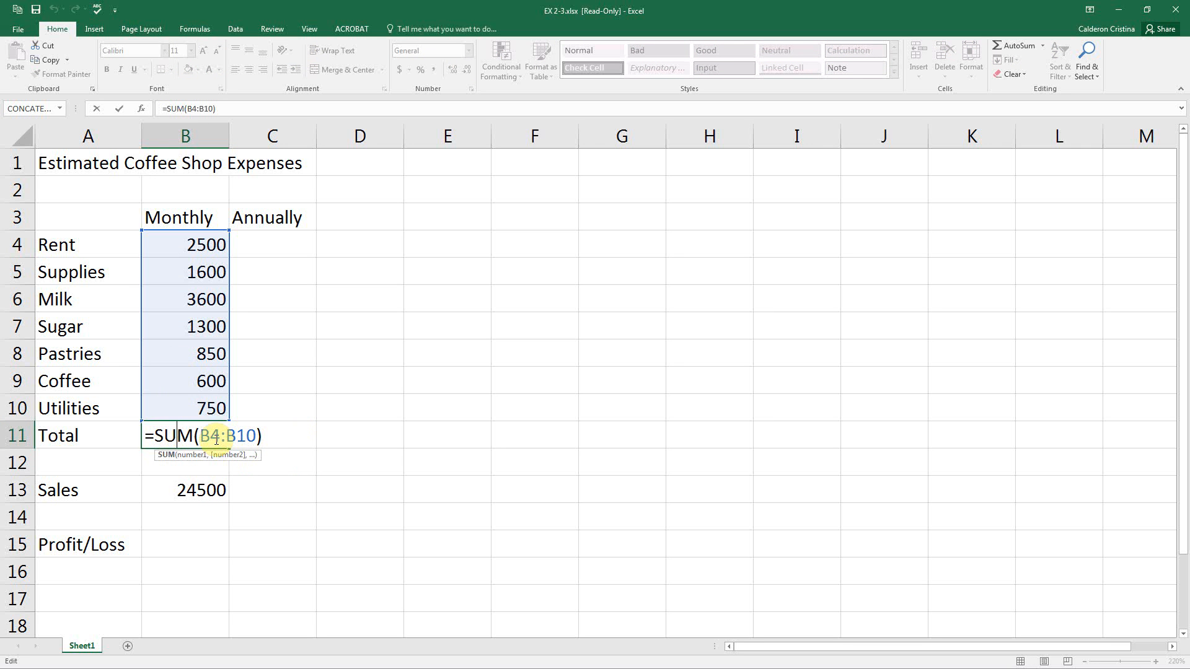
key(Return)
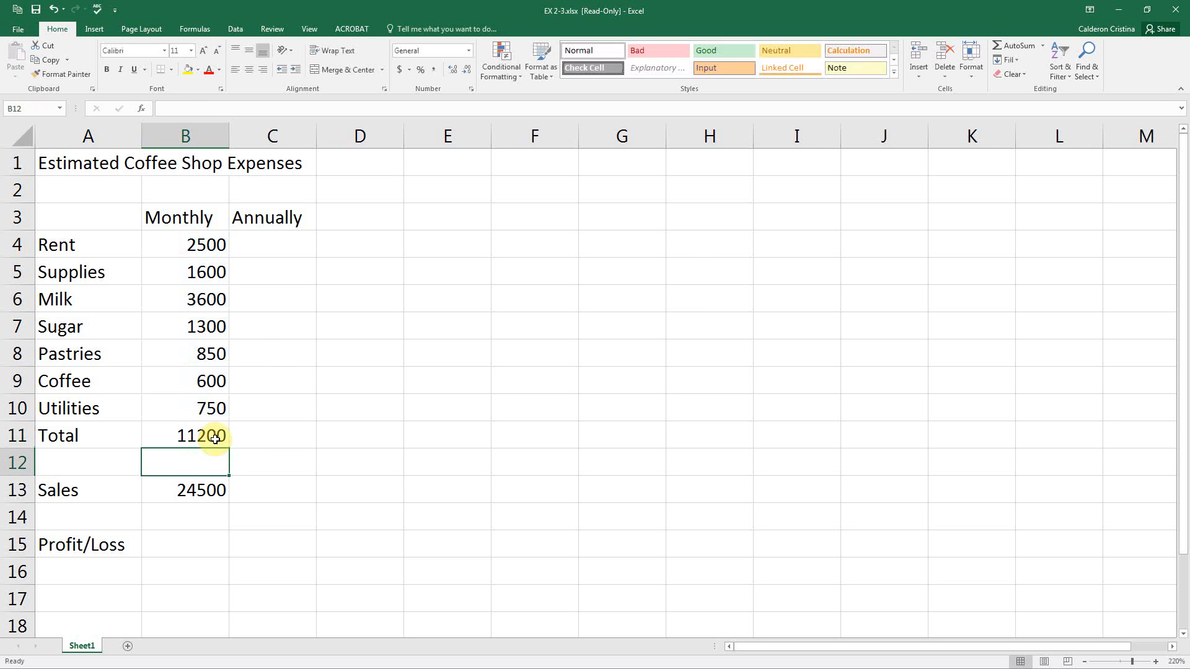
double_click(215, 439)
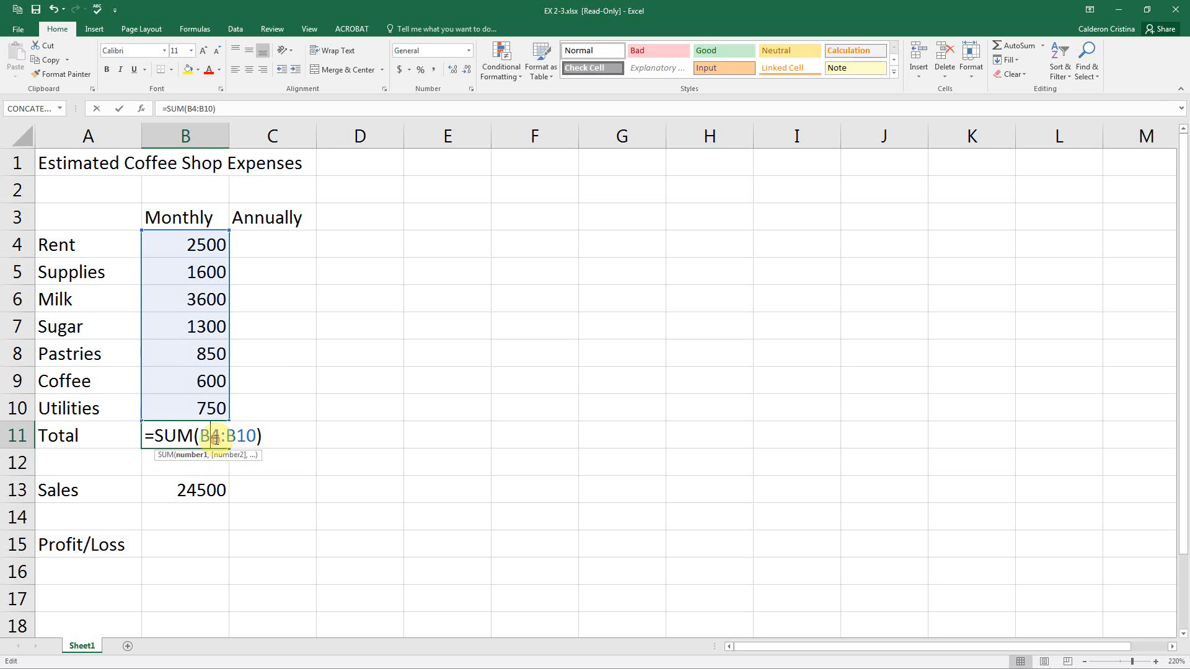
click(462, 332)
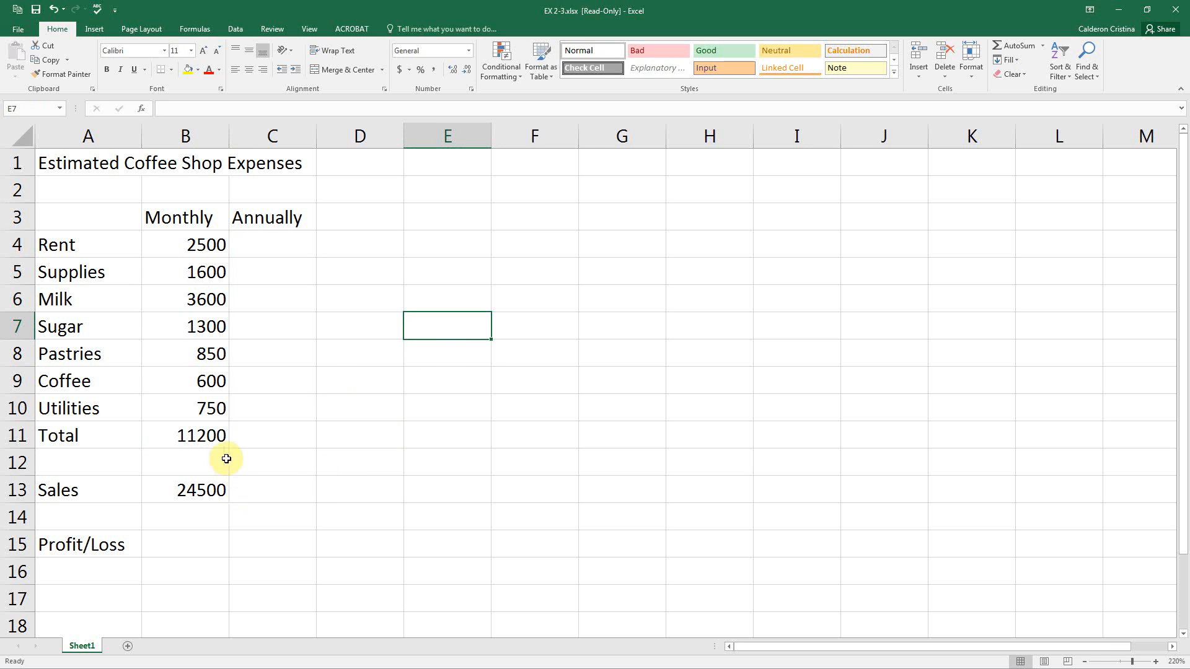
click(212, 438)
double_click(212, 439)
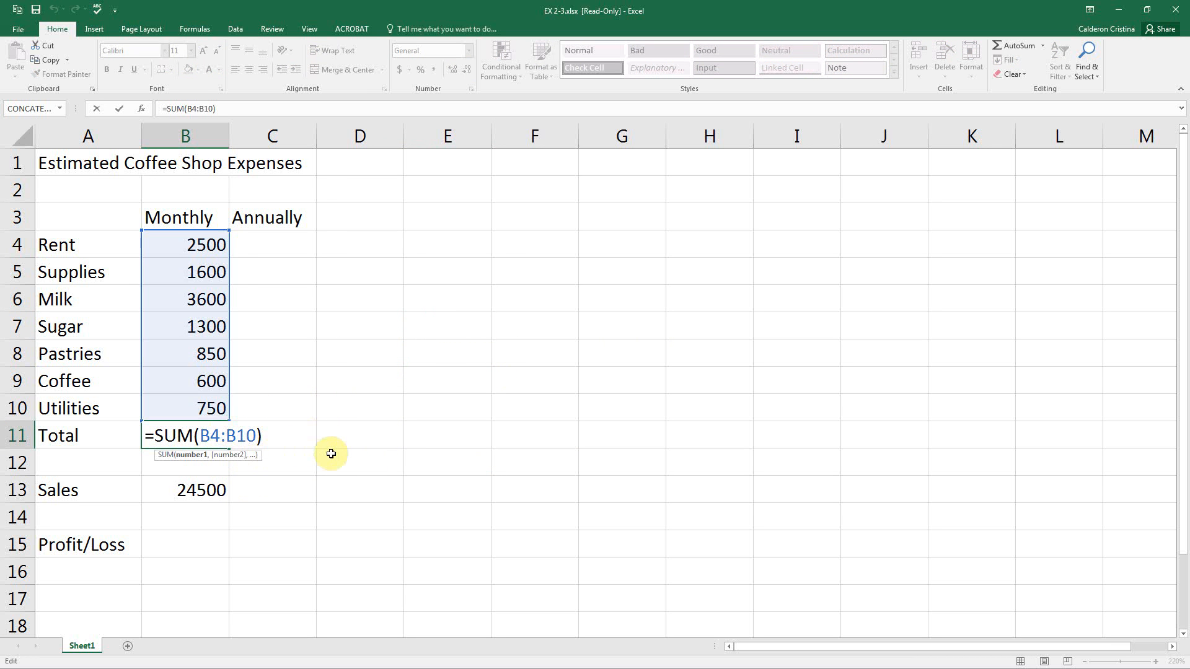
key(Return)
Calculate the annual Rent in cell C4 with the formula =B4*12.
click(240, 239)
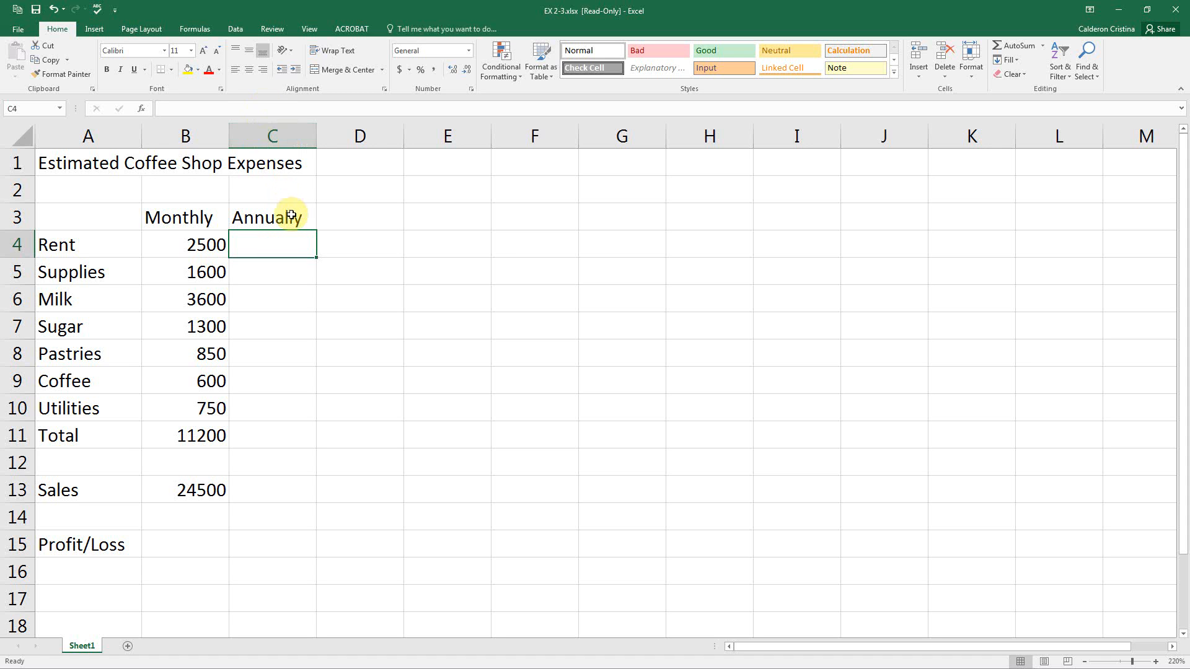
double_click(268, 248)
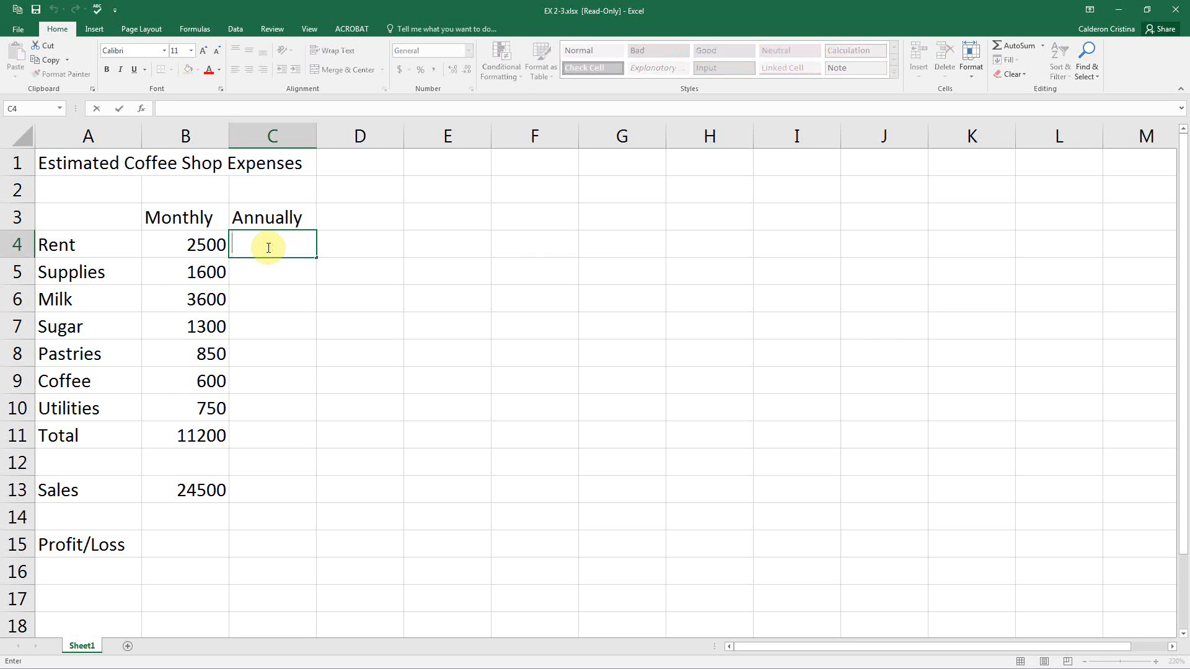
text(=)
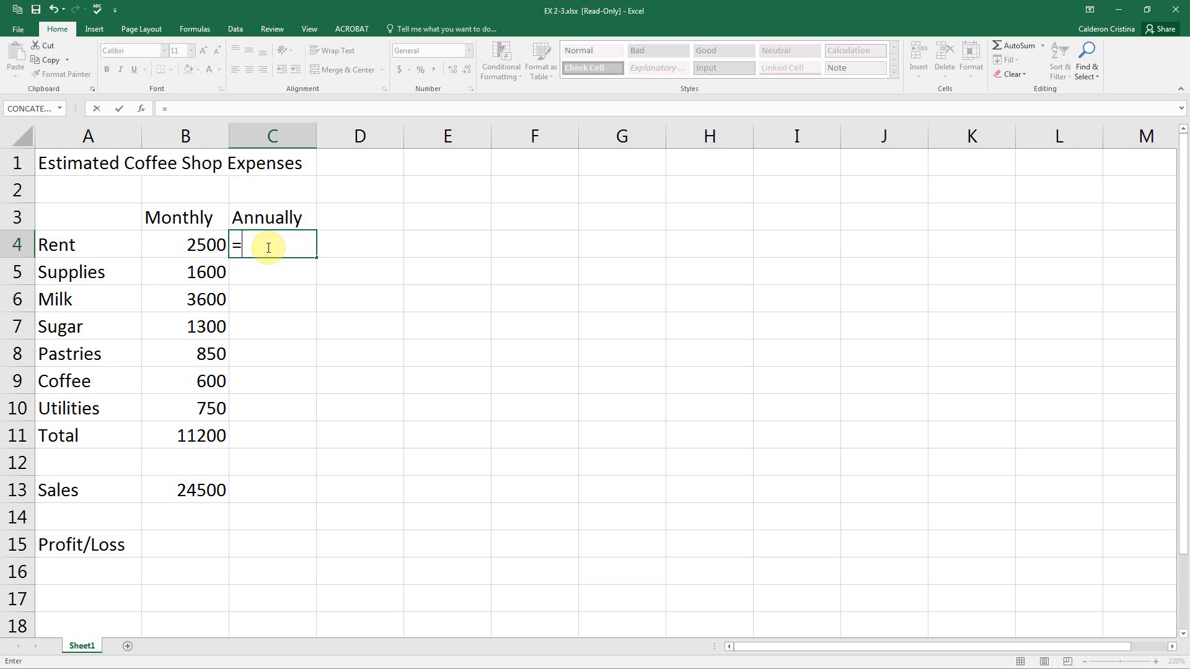
click(197, 245)
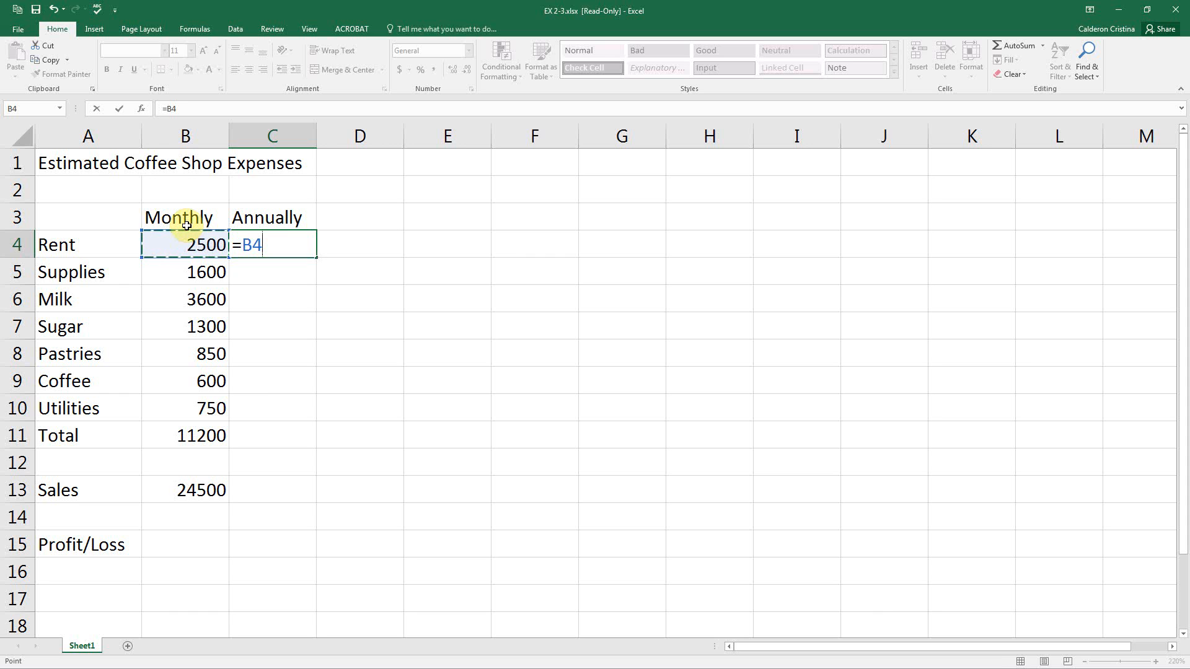
text(*12)
key(Return)
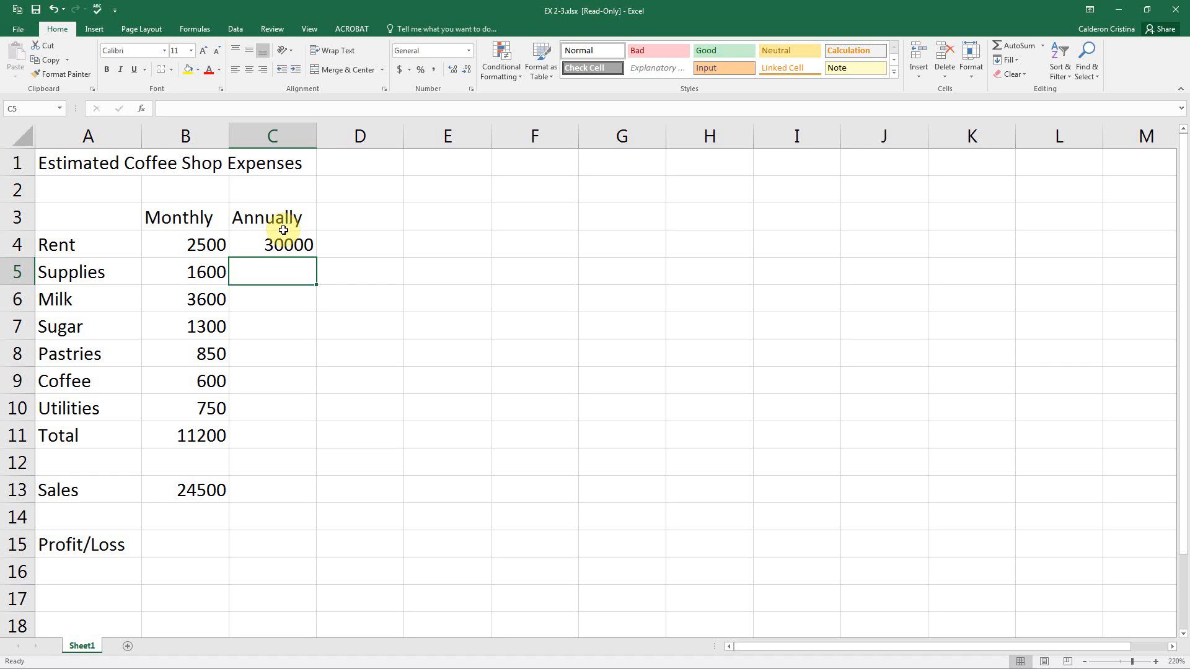
click(266, 245)
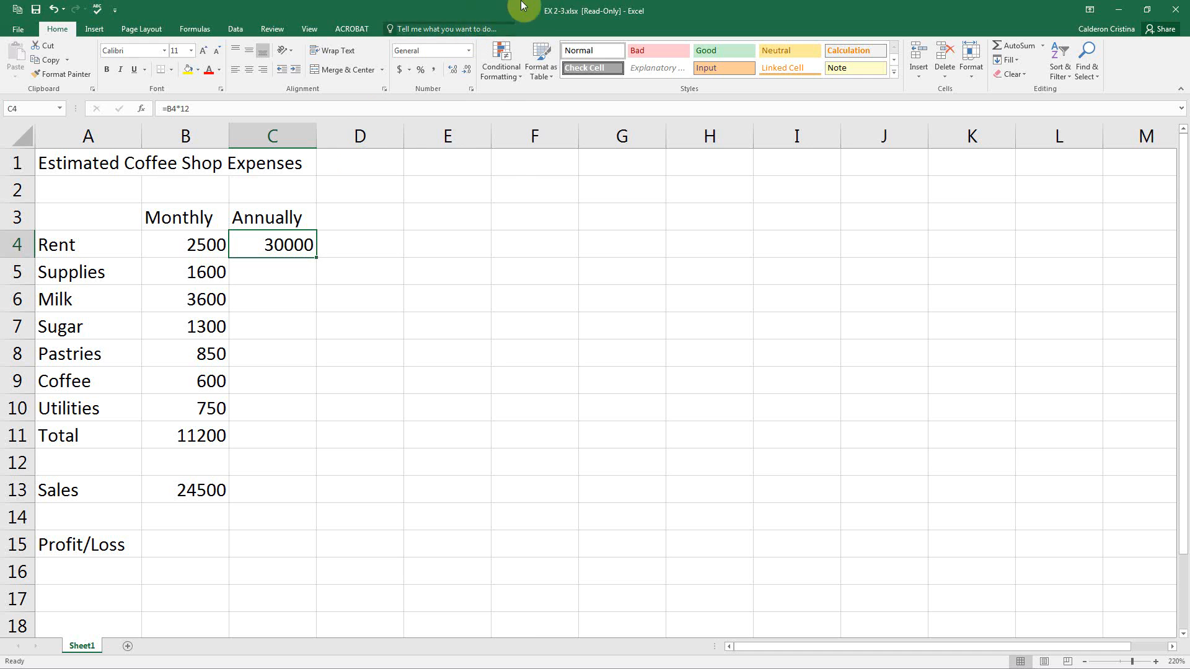
double_click(544, 8)
drag(538, 5, 539, 329)
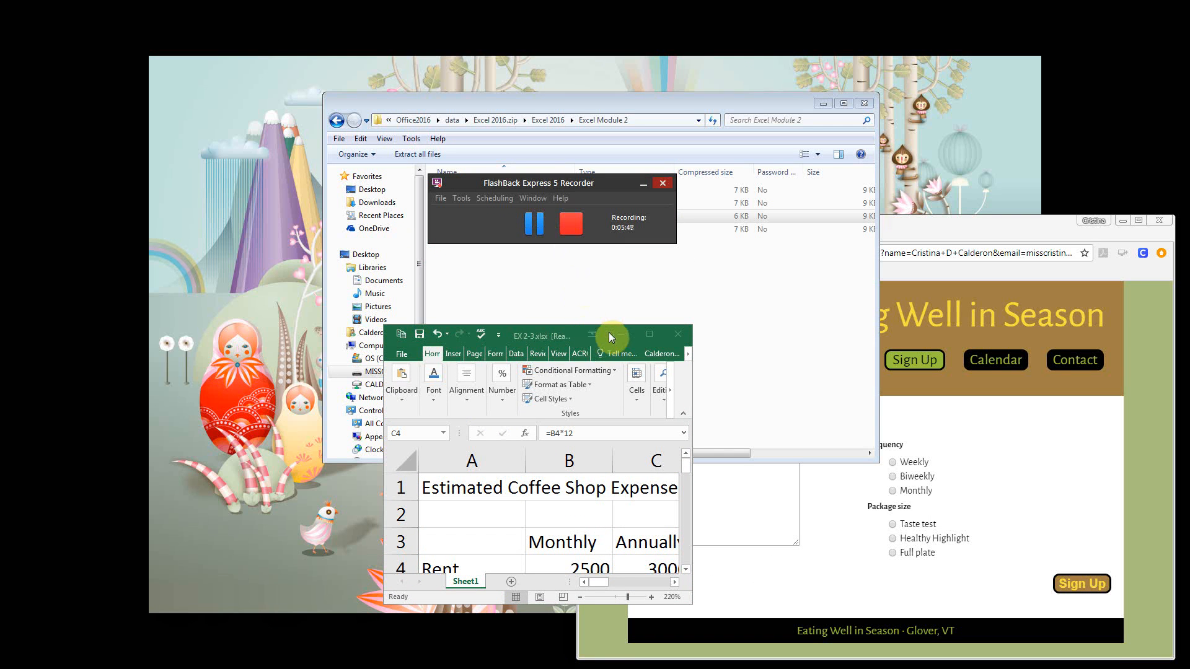
click(649, 335)
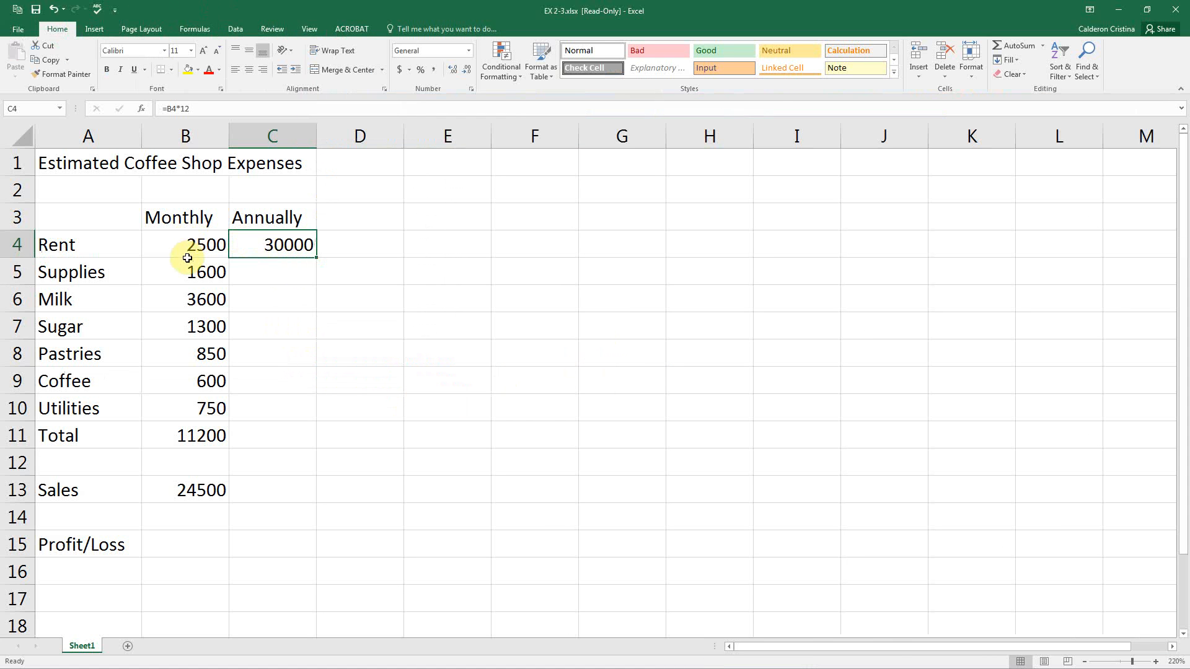
click(272, 273)
click(270, 292)
click(273, 320)
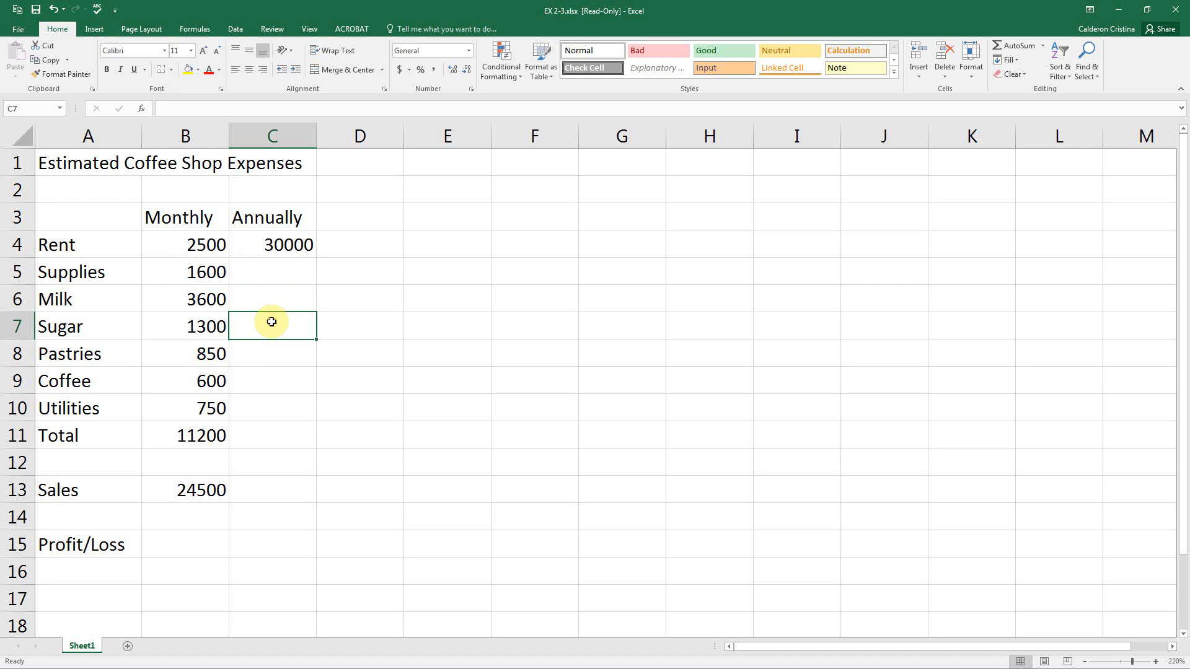
click(272, 356)
click(274, 384)
click(276, 410)
click(279, 428)
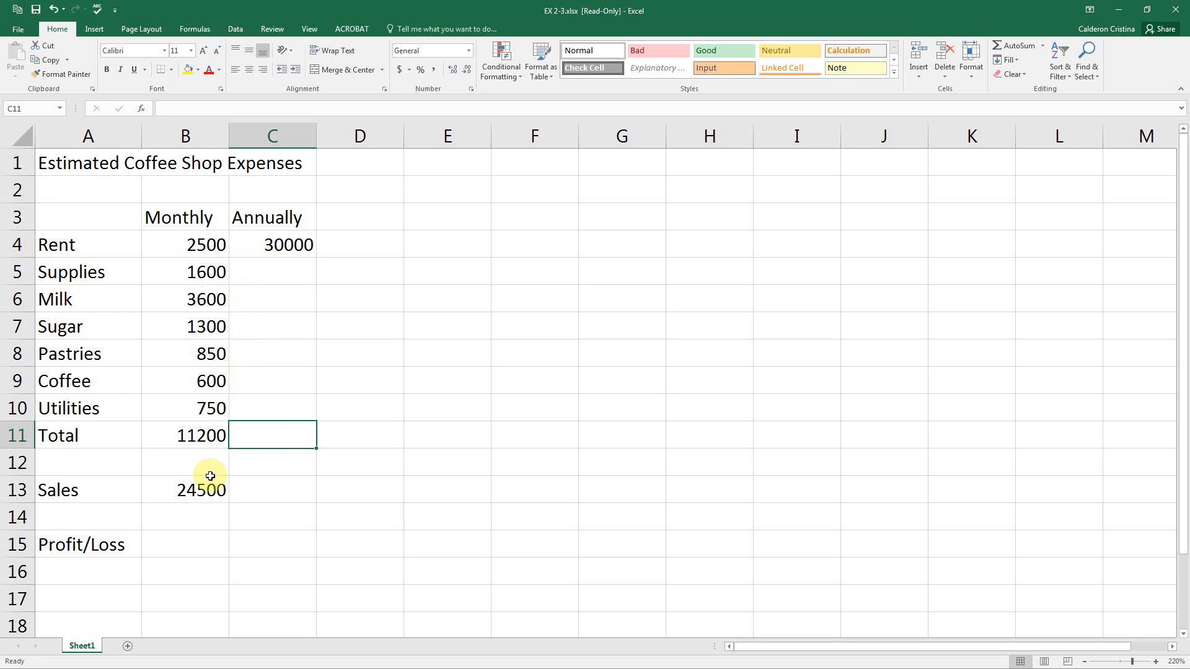
Fill the annual Rent formula in C4 down through C11, covering every expense row and the Total.
click(295, 244)
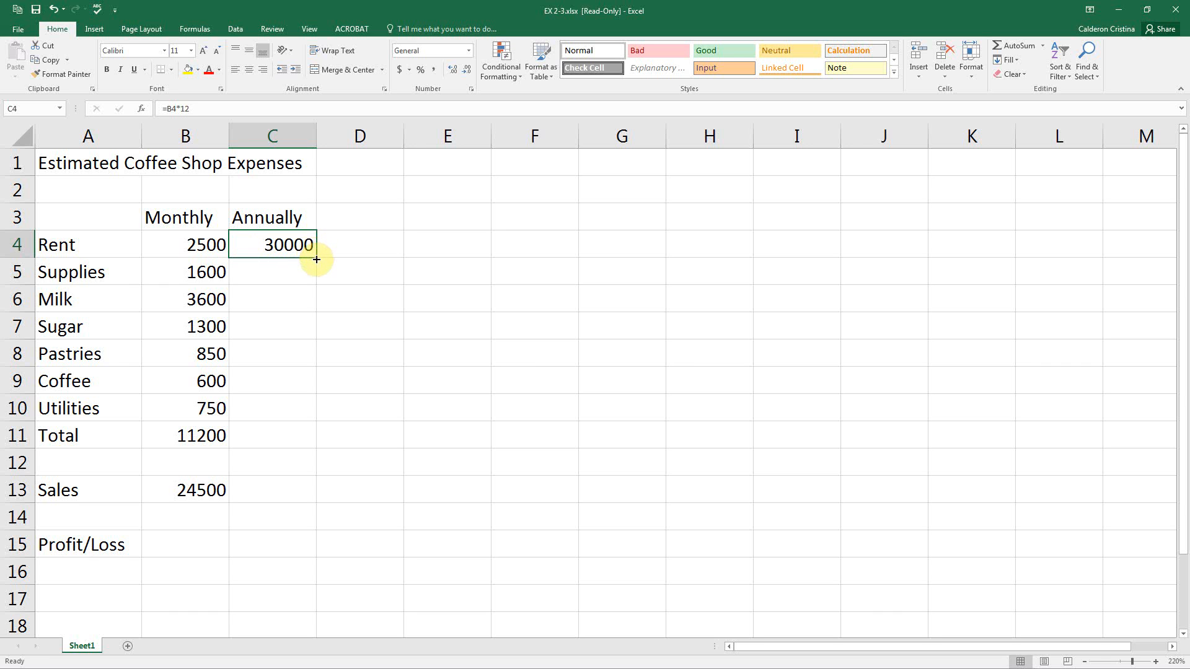
mouse_move(316, 253)
mouse_down()
mouse_move(317, 306)
mouse_move(315, 258)
mouse_up()
drag(317, 256, 309, 444)
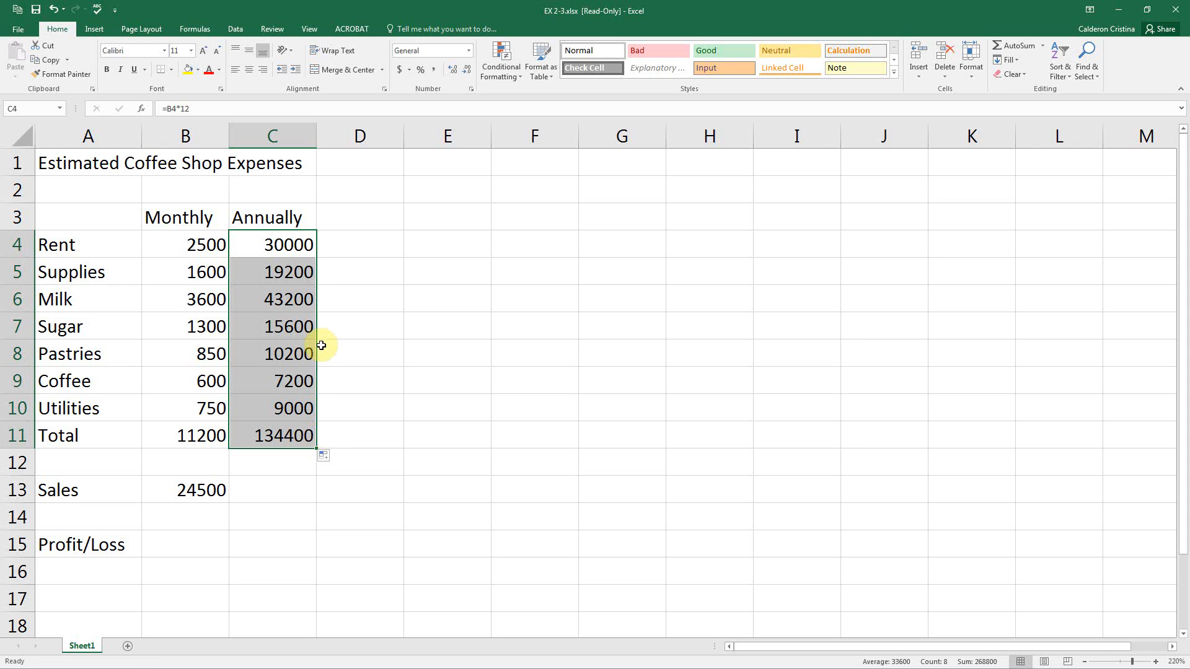
Examine the copied formulas in the Annually column and compare the annual Total's formula in C11 with the monthly one in B11.
click(275, 272)
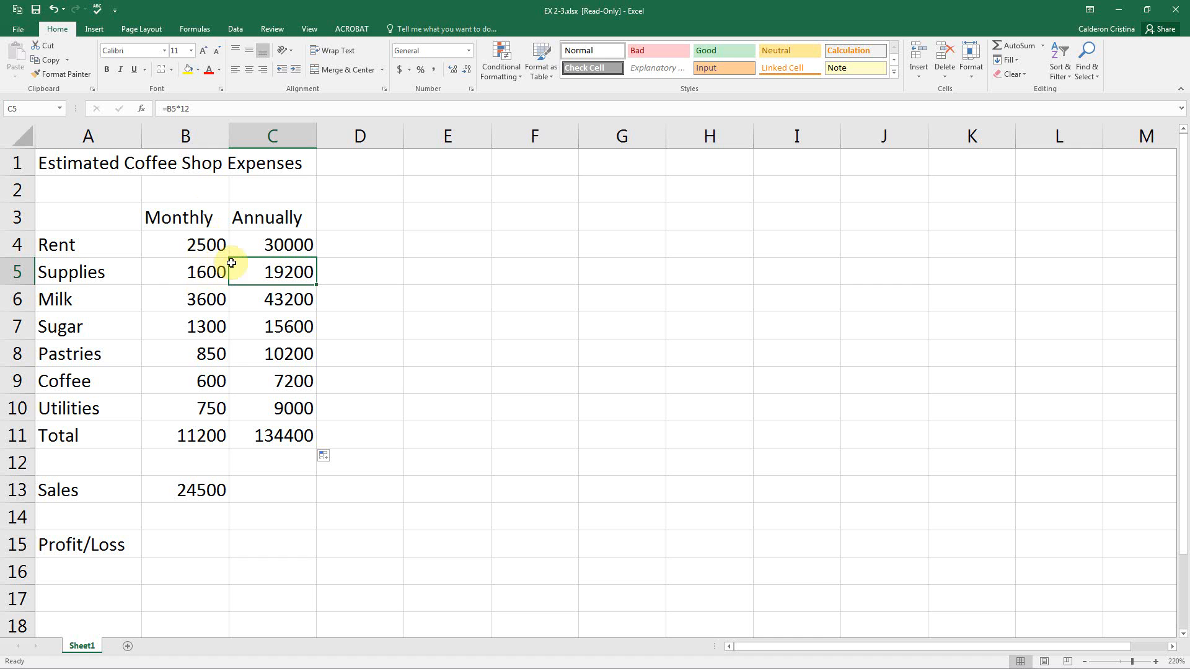
click(274, 306)
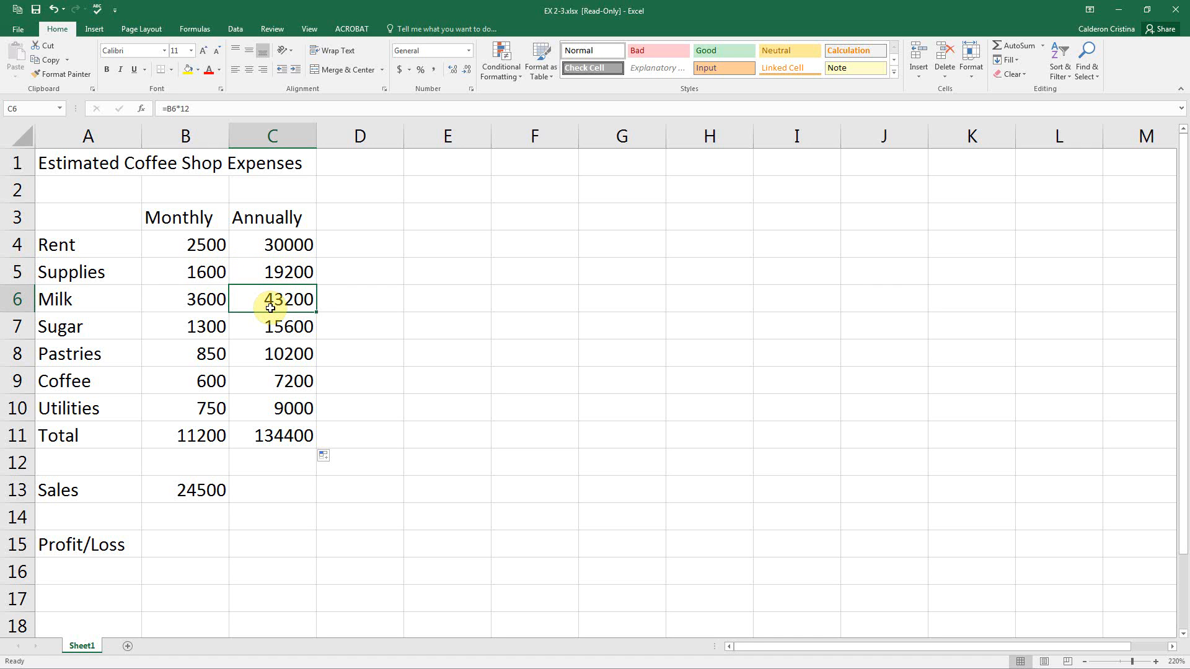
click(272, 317)
click(268, 351)
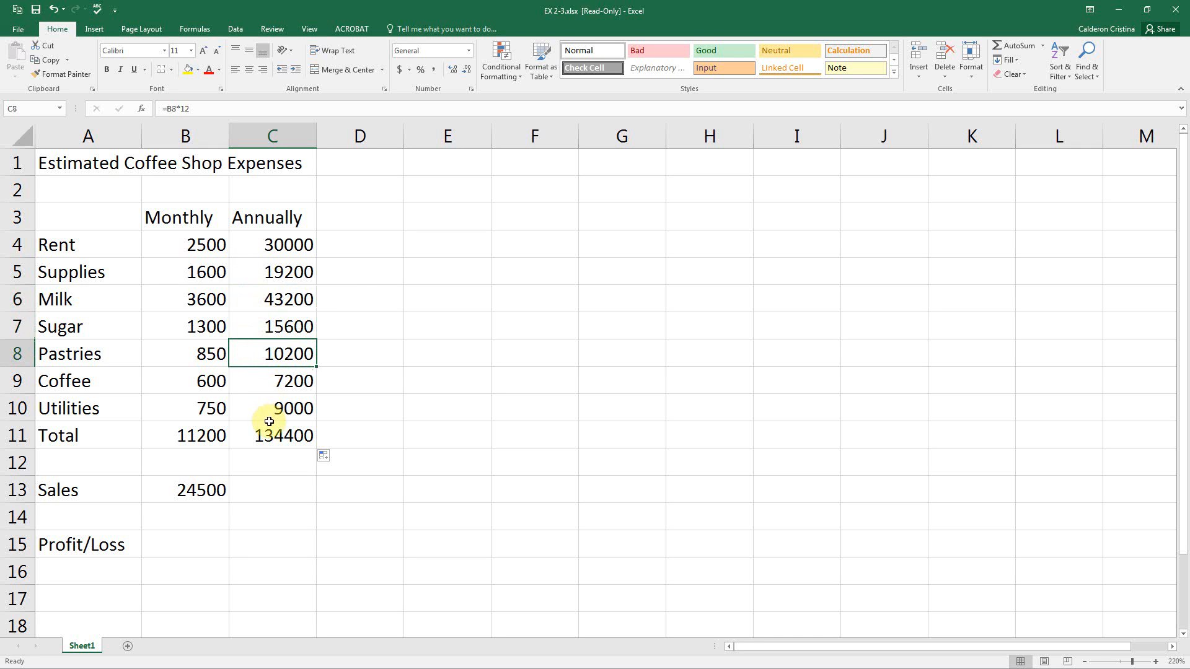
click(271, 431)
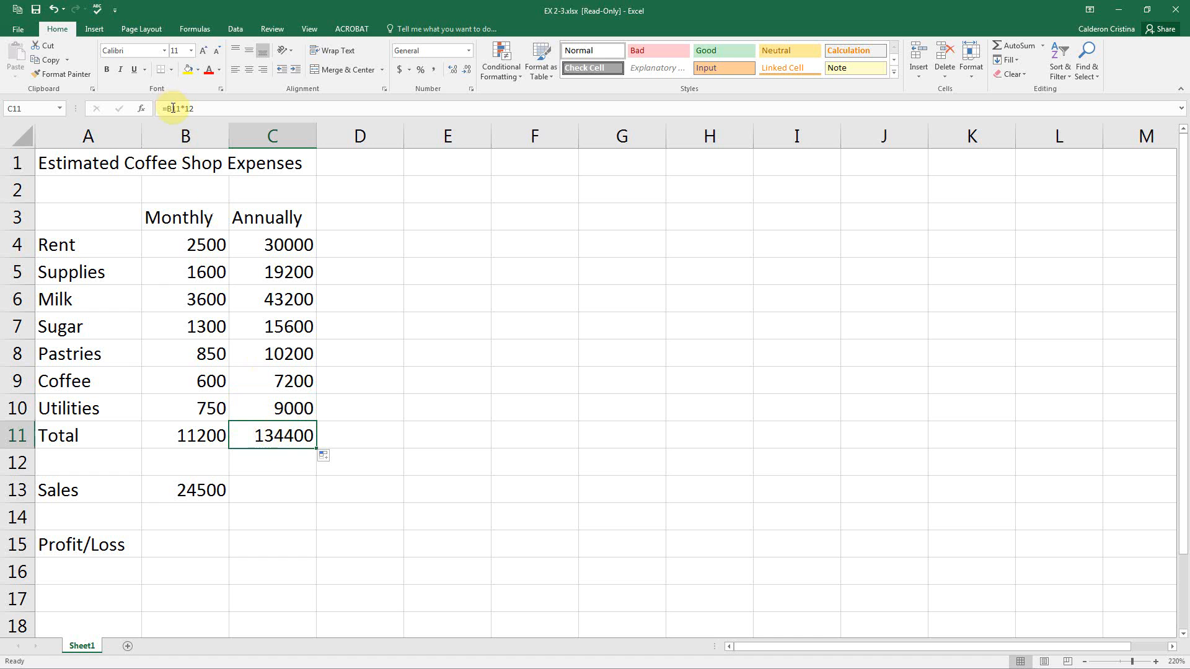
click(200, 437)
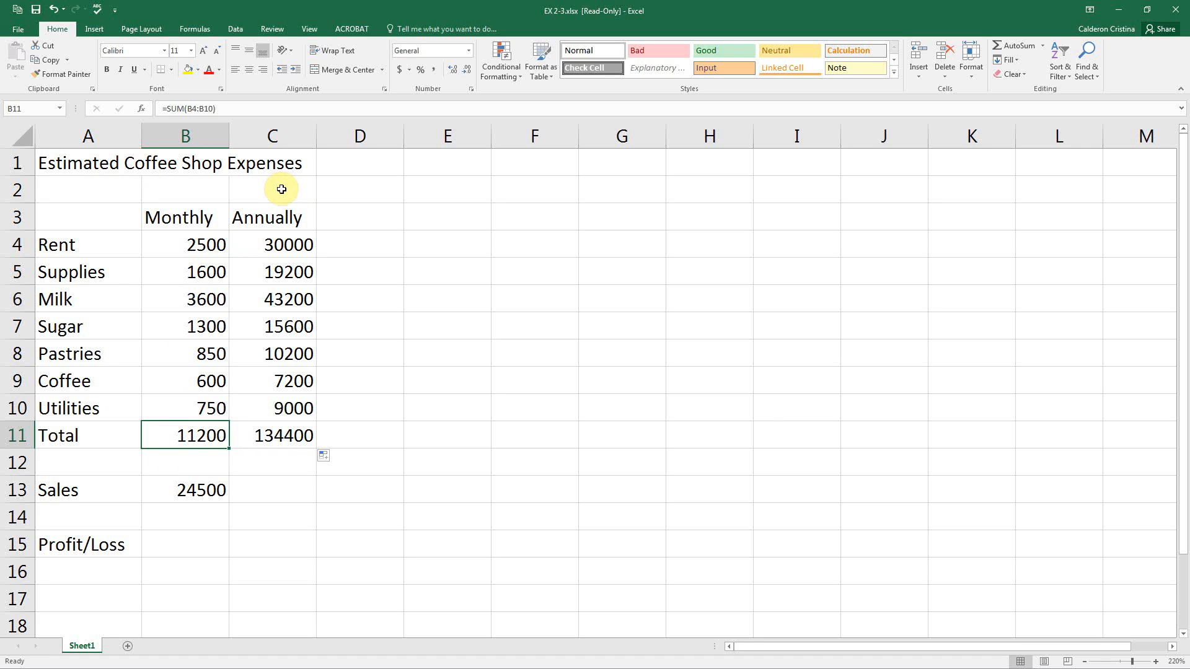
click(303, 437)
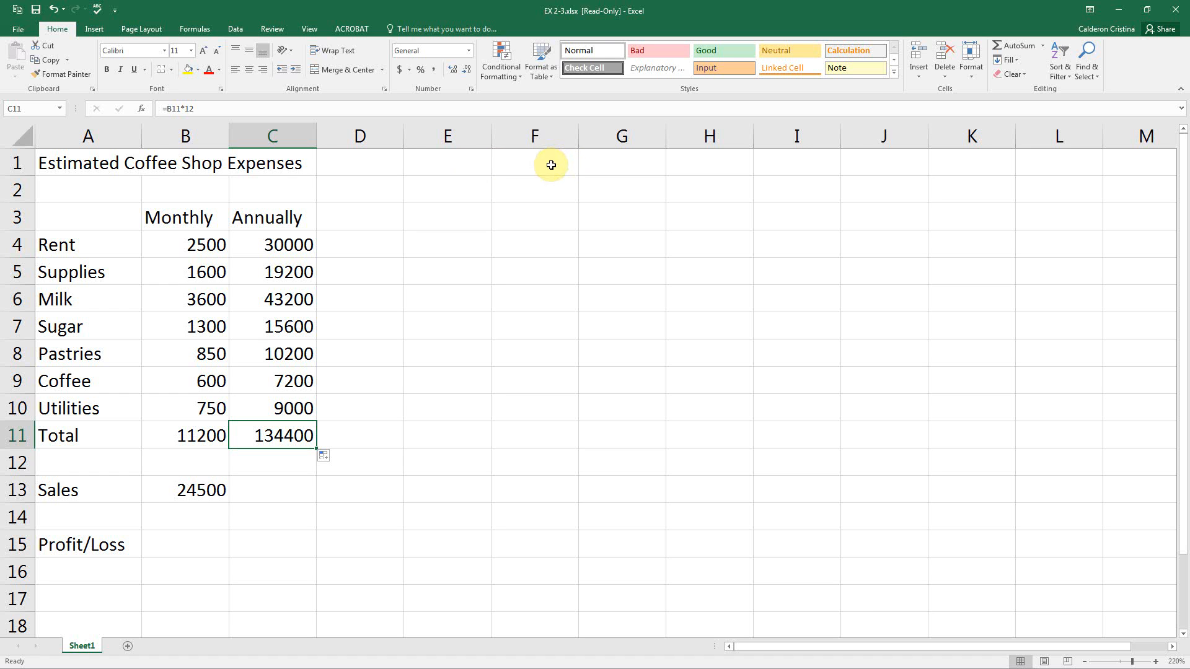
Enter the heading "Projected Increase" in cell F1.
click(538, 165)
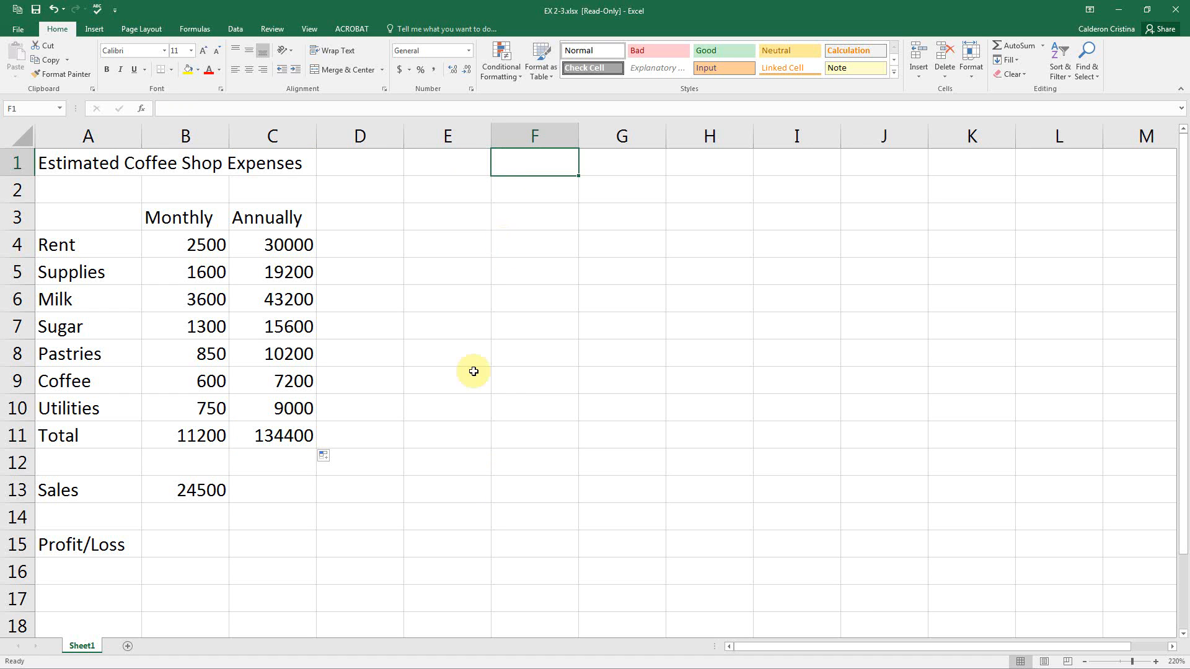
text(P)
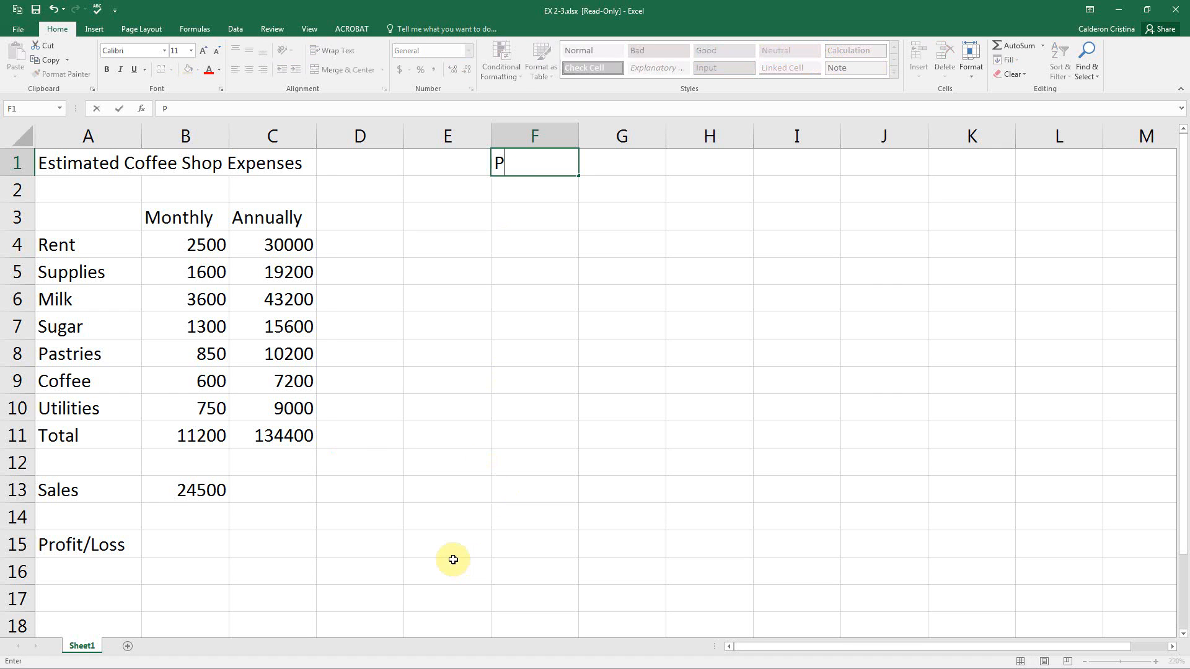
text(rojected)
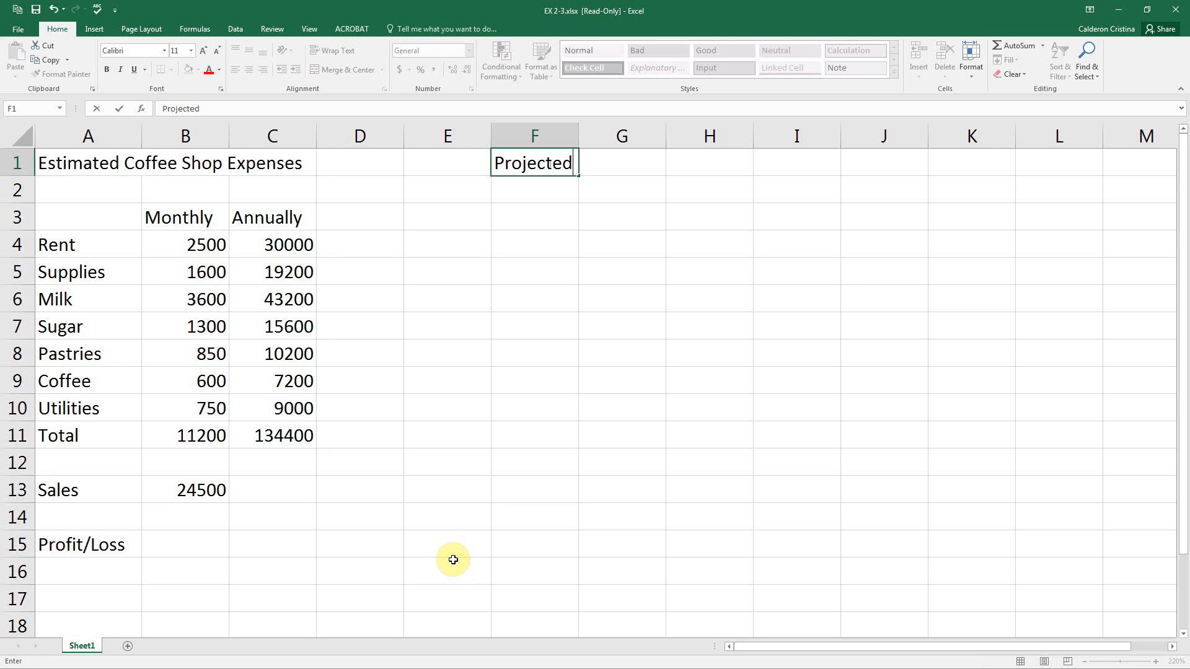
text( Increase)
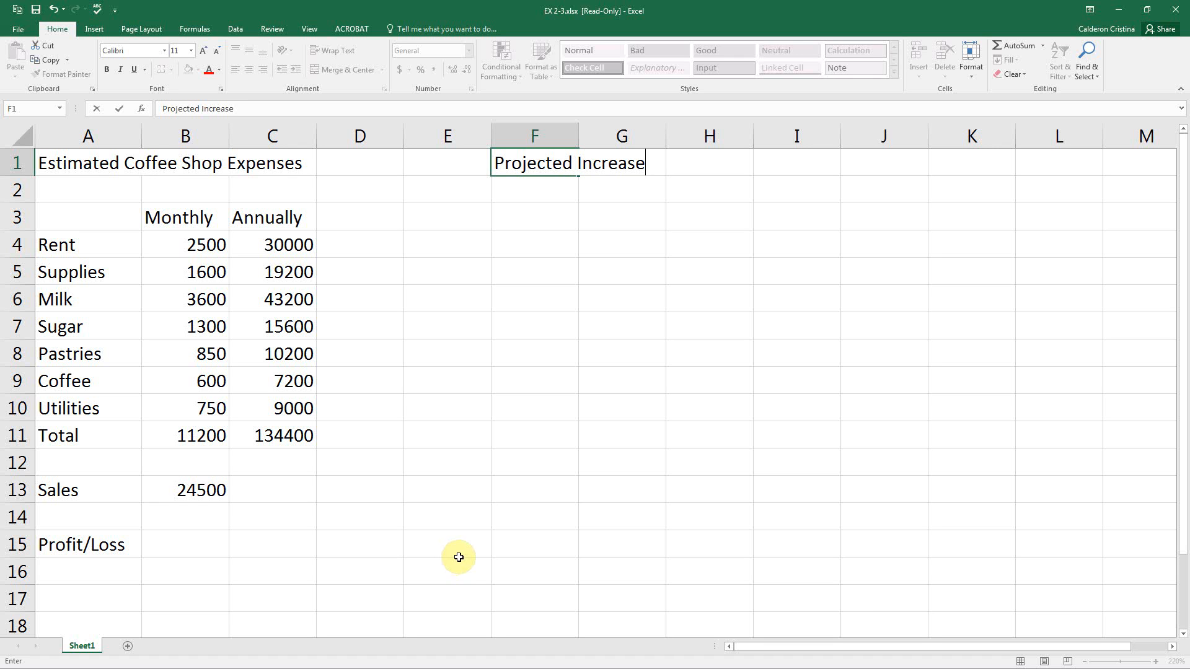
Enter the projected increase rate .17 in G2 and move it to cell H2.
click(626, 193)
text(.17)
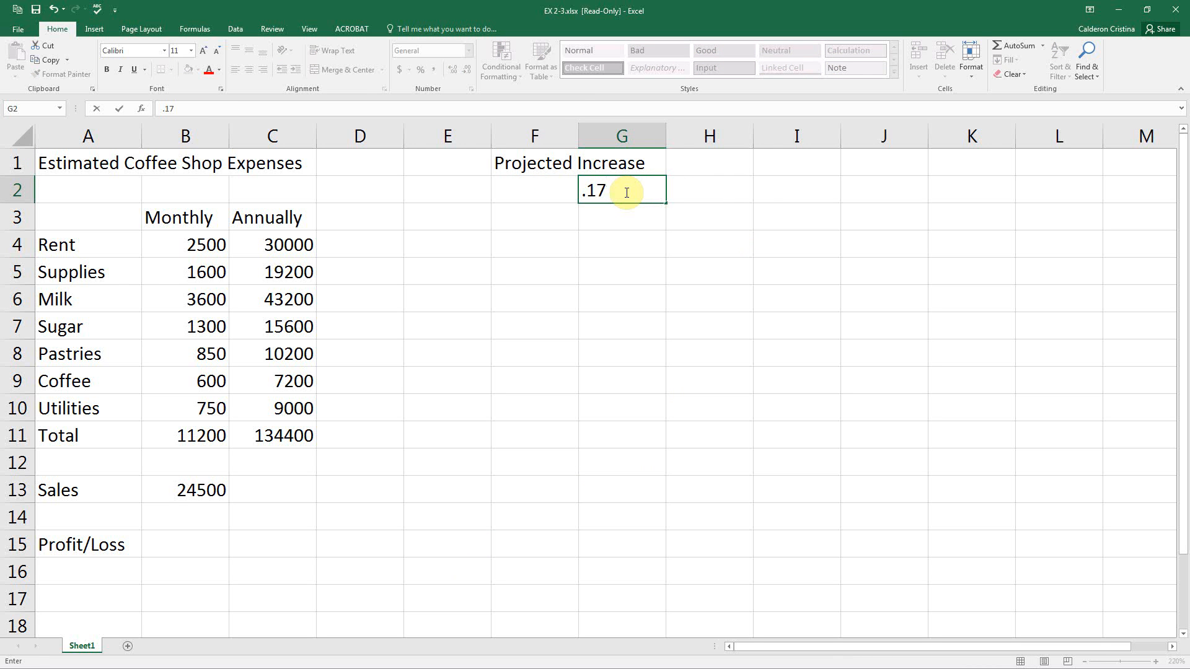
key(Return)
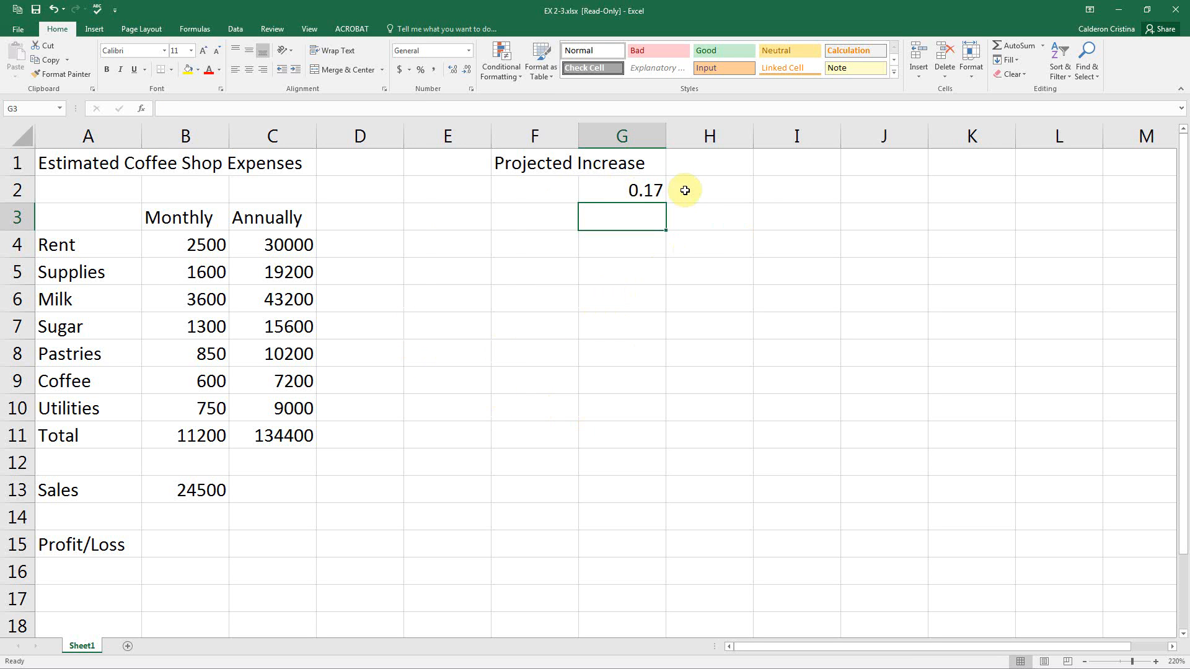
click(642, 184)
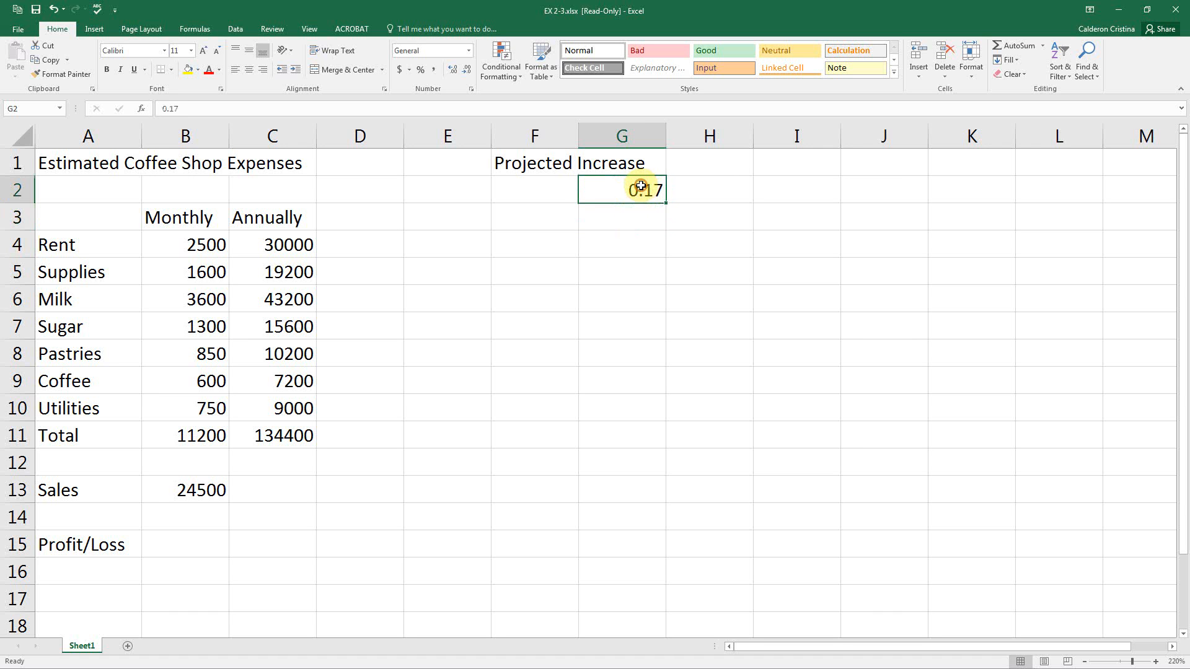
drag(643, 176, 693, 186)
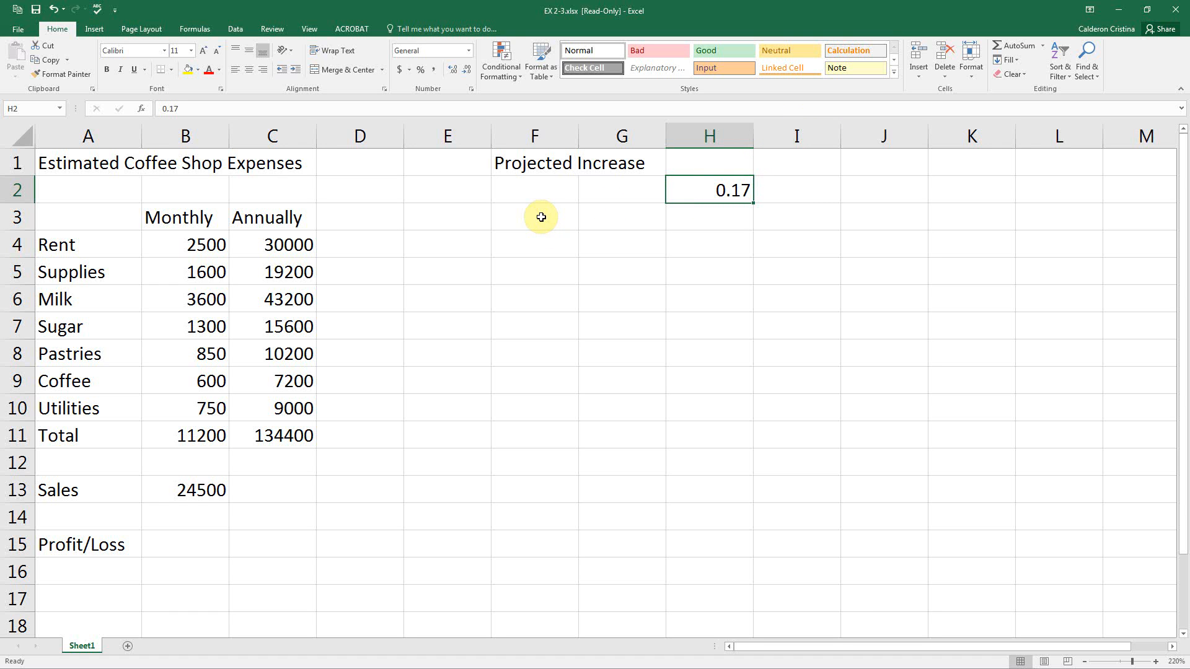
Enter the column headings Monthly in E3 and Annually in F3 for the projected increase section.
click(477, 217)
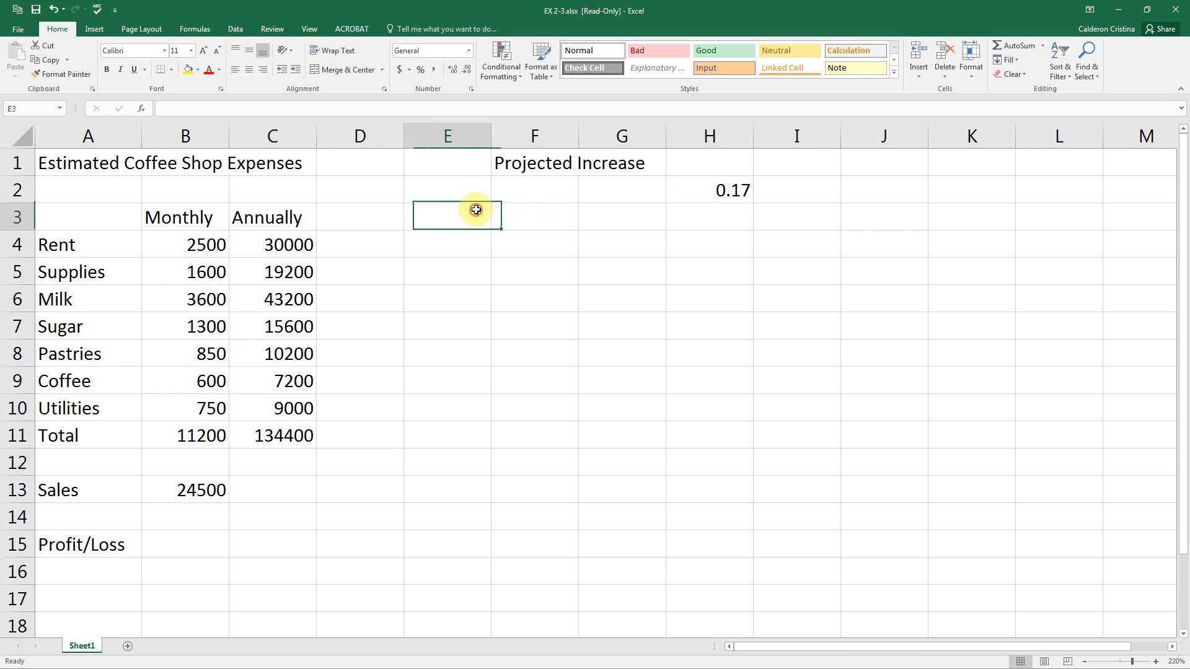
text(Monthly)
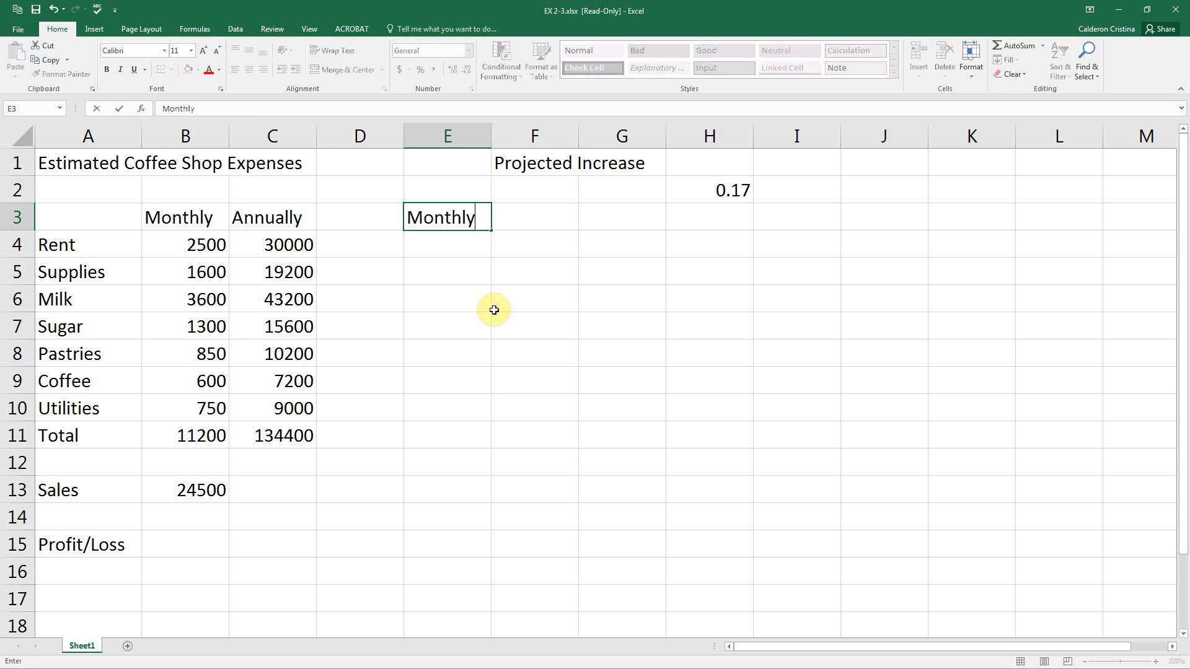
key(Tab)
text(Anny)
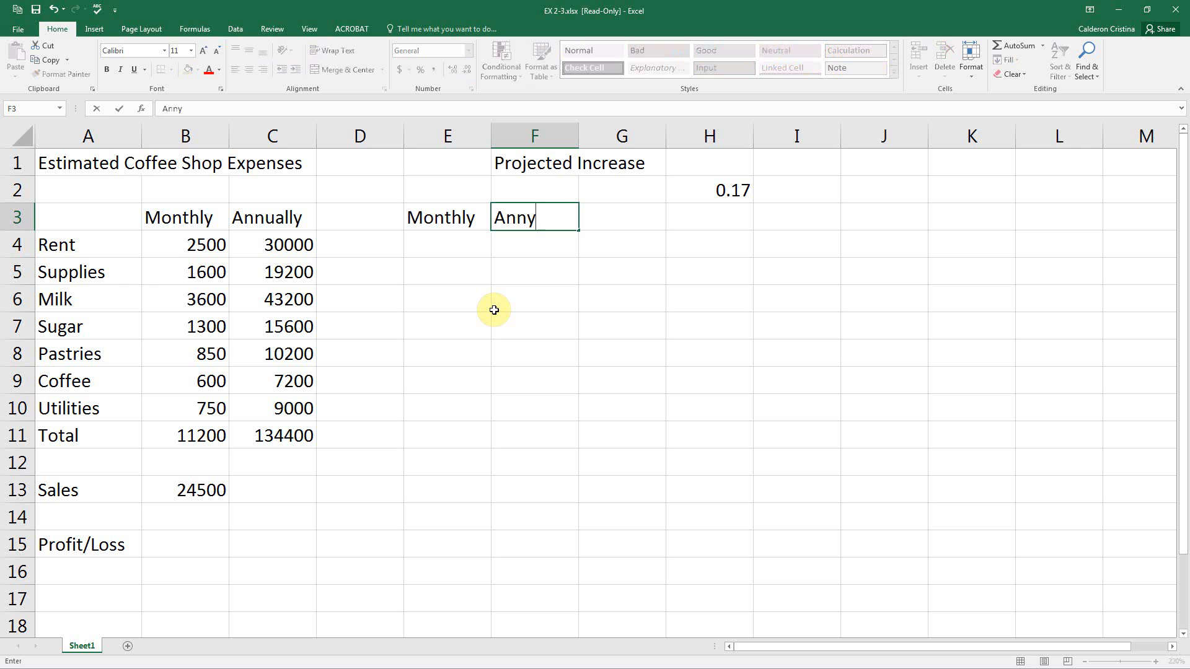
key(BackSpace)
text(ually)
Calculate the projected monthly Rent increase in E4 with =B4*$H$2, using an absolute reference to the rate cell.
click(458, 247)
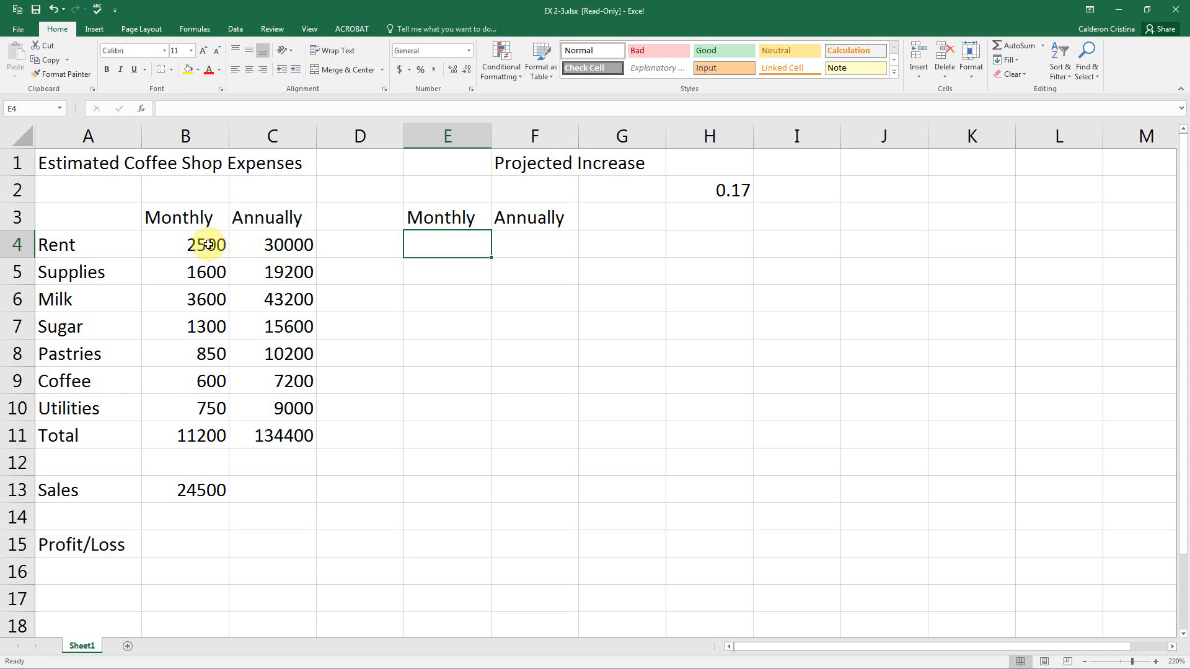
text(=)
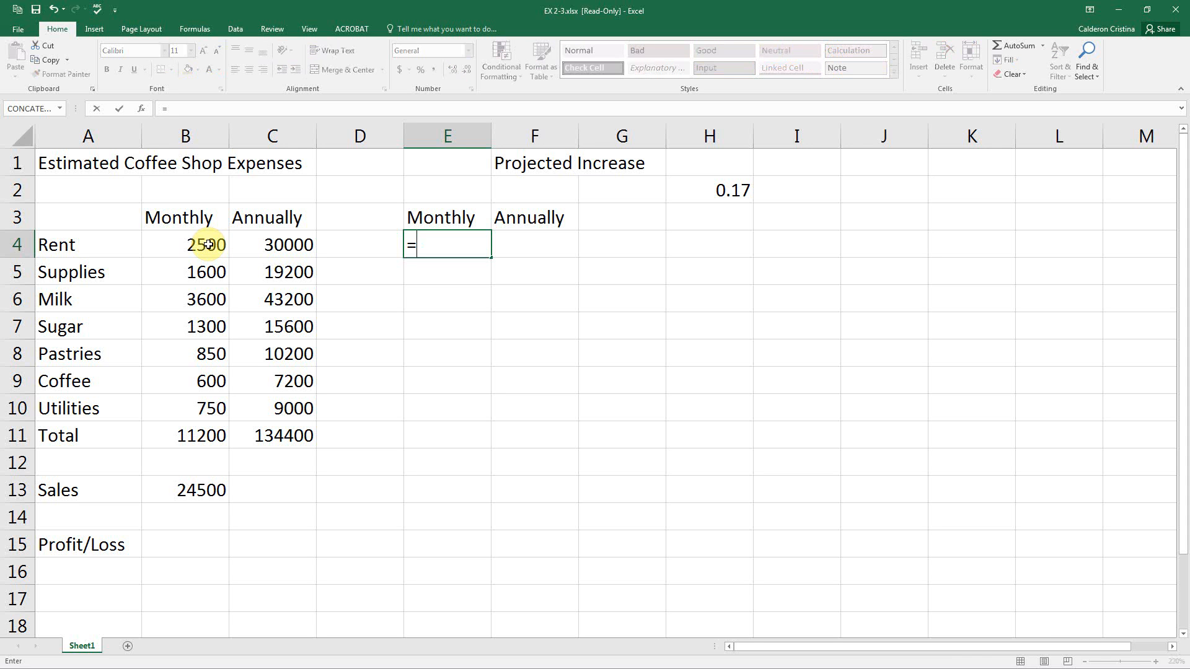
click(208, 244)
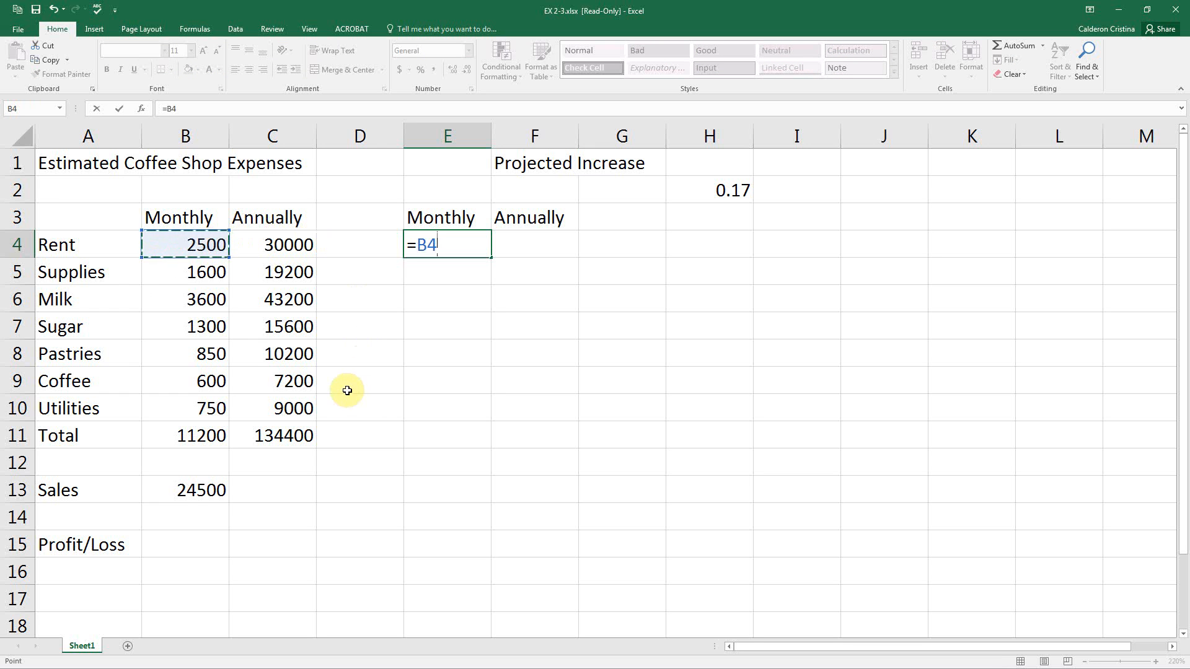
text(*)
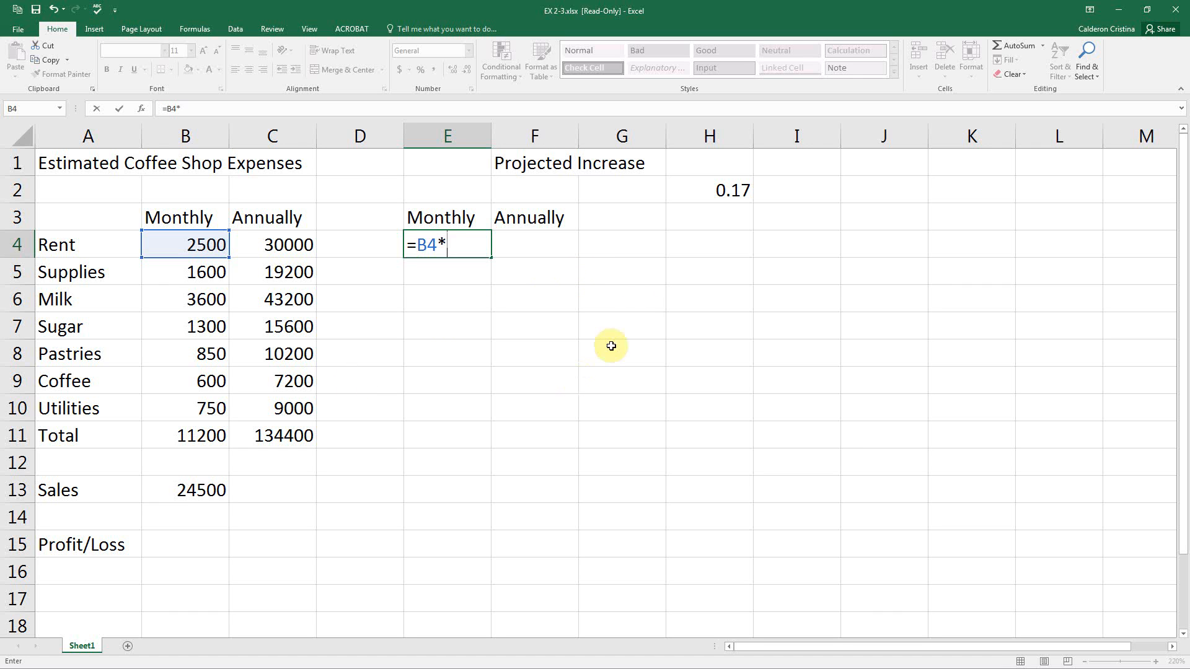
click(705, 194)
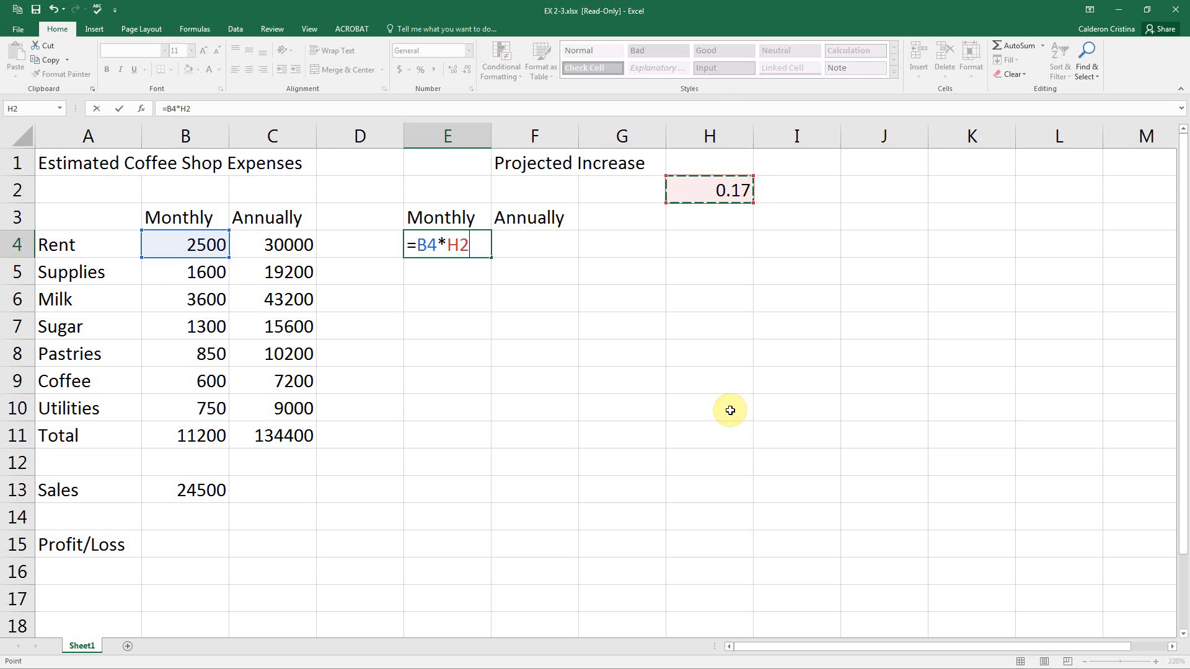
key(F4)
key(Return)
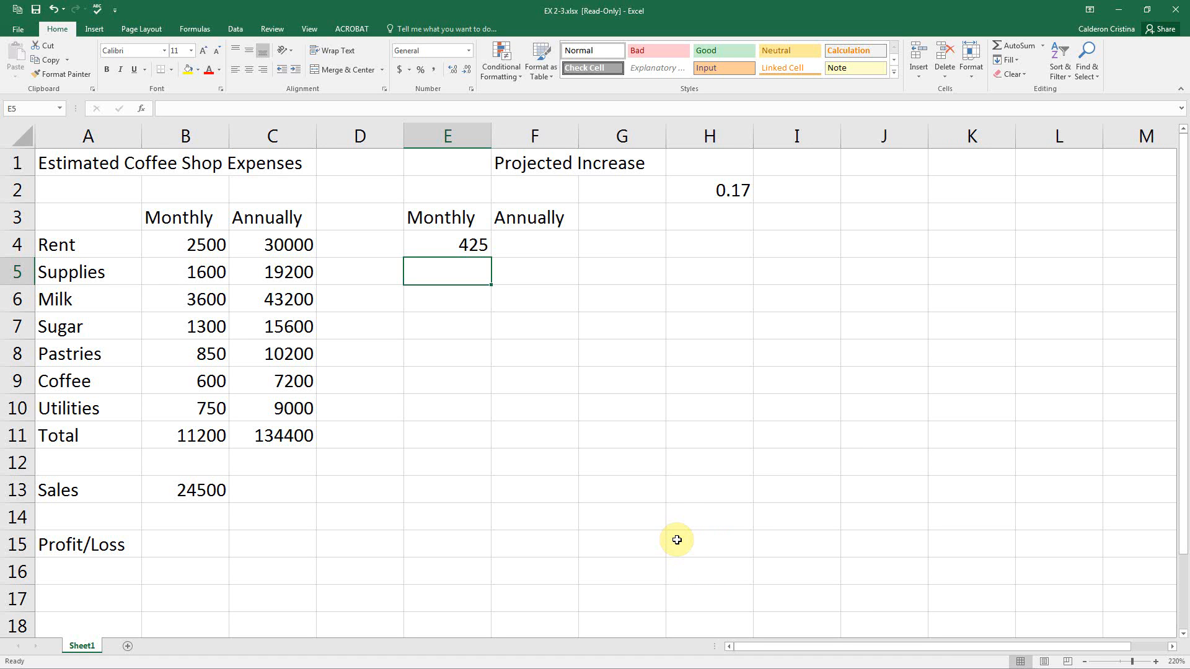
double_click(670, 10)
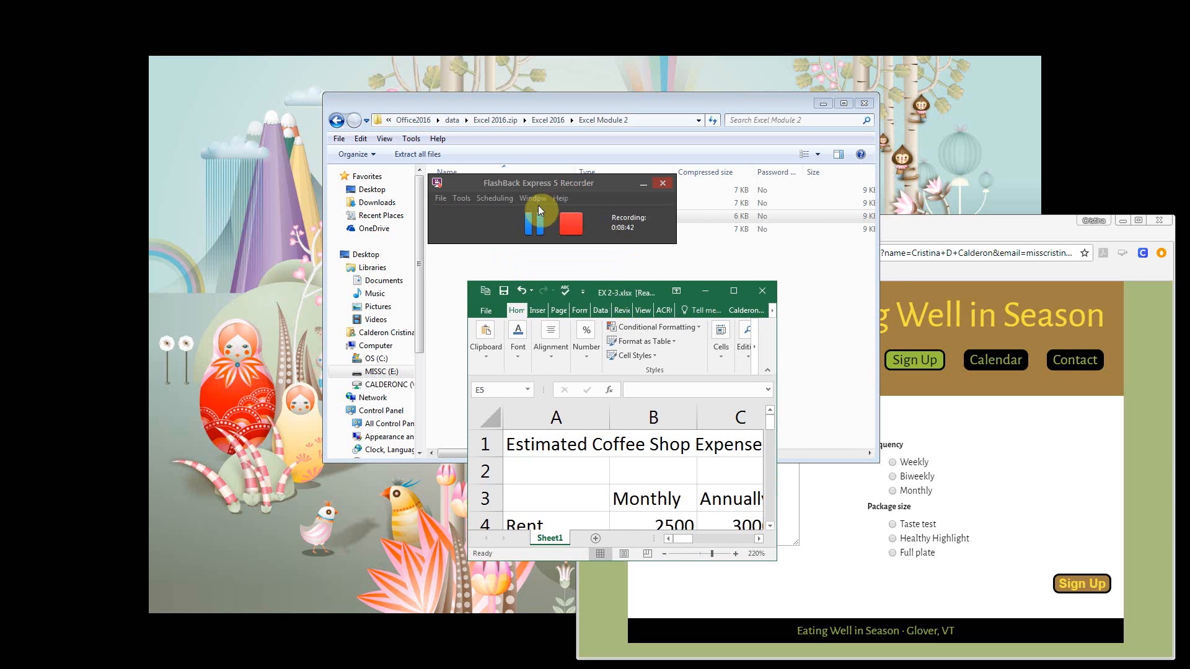
click(535, 228)
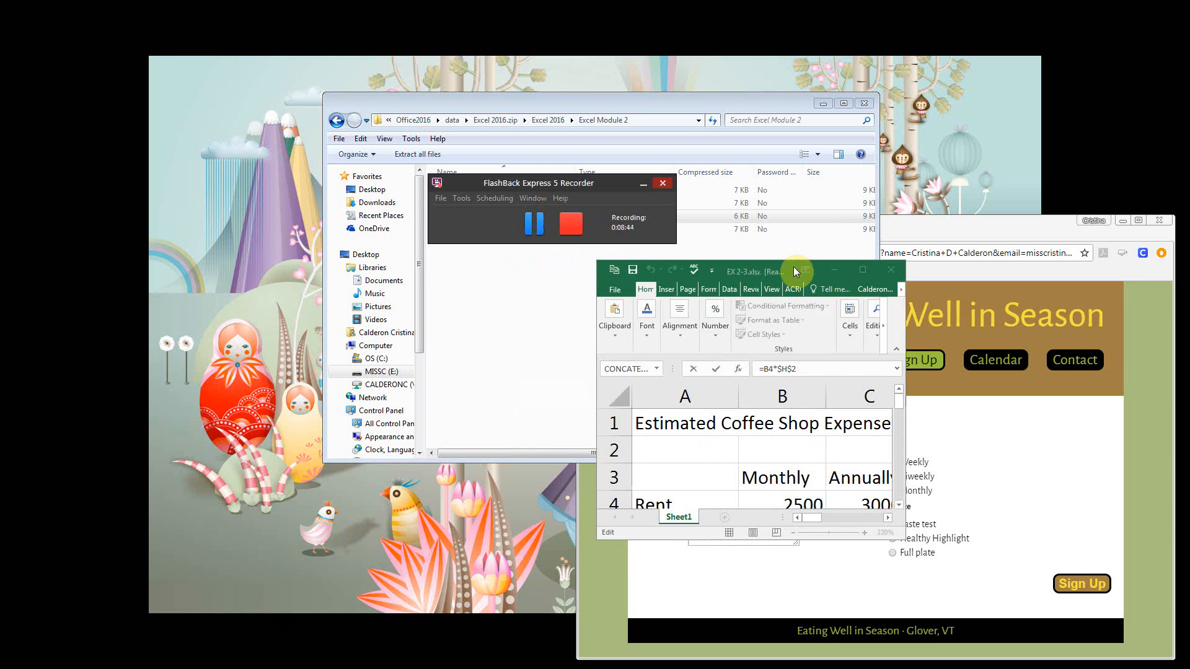
click(796, 271)
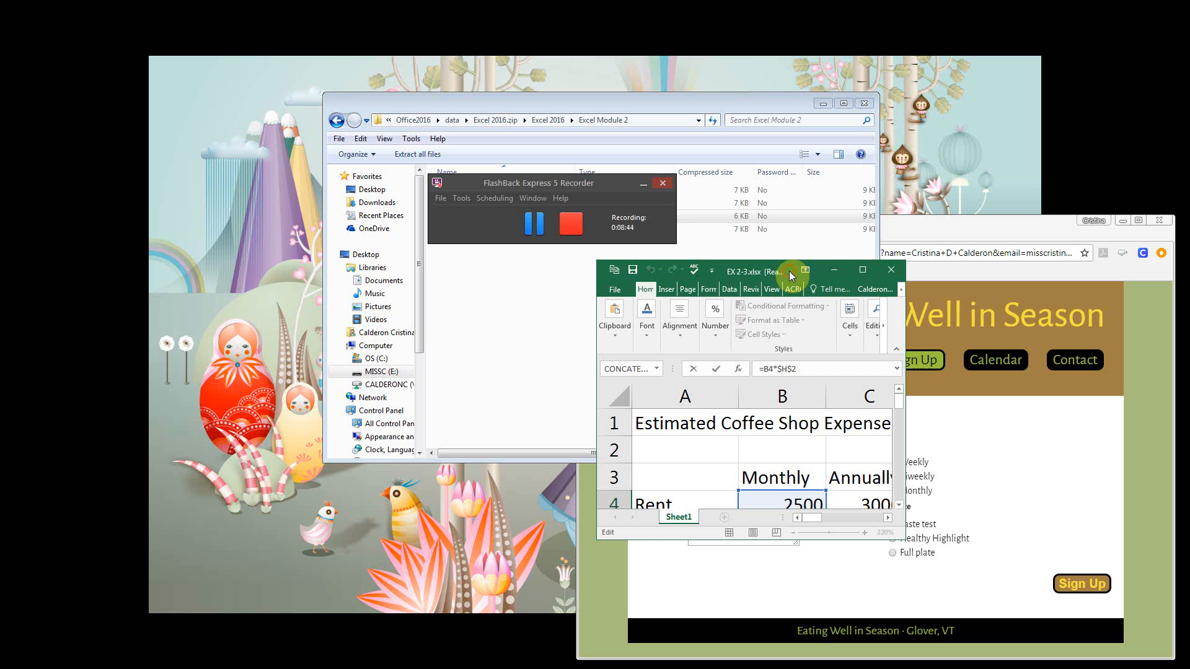
click(863, 270)
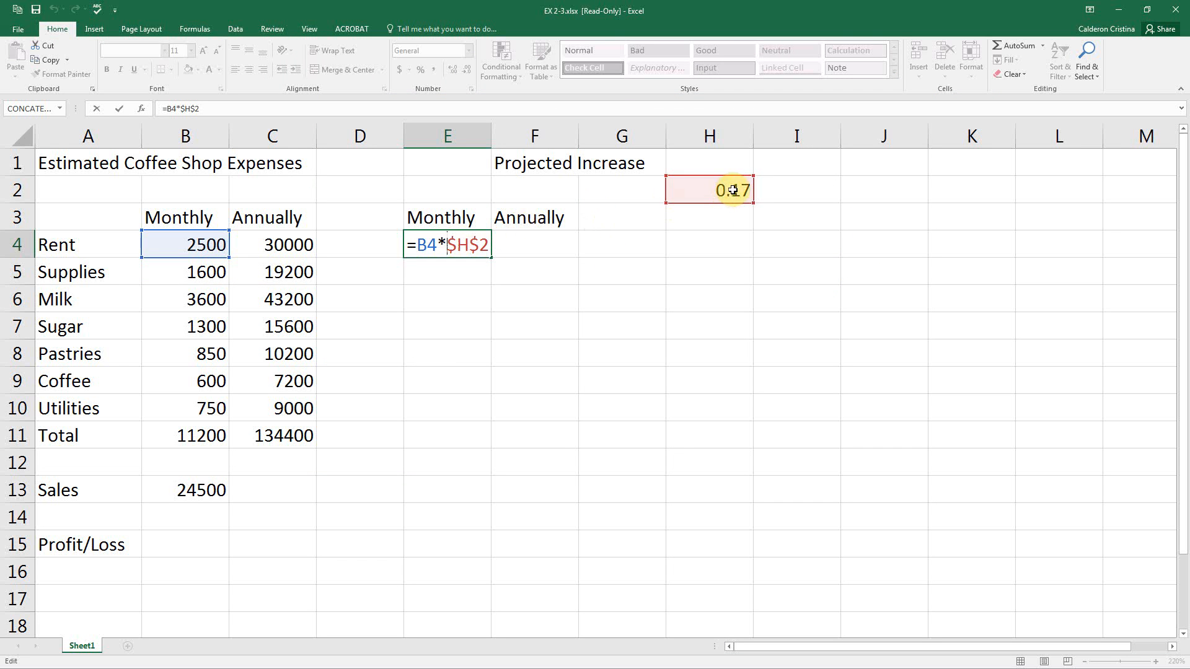
key(Return)
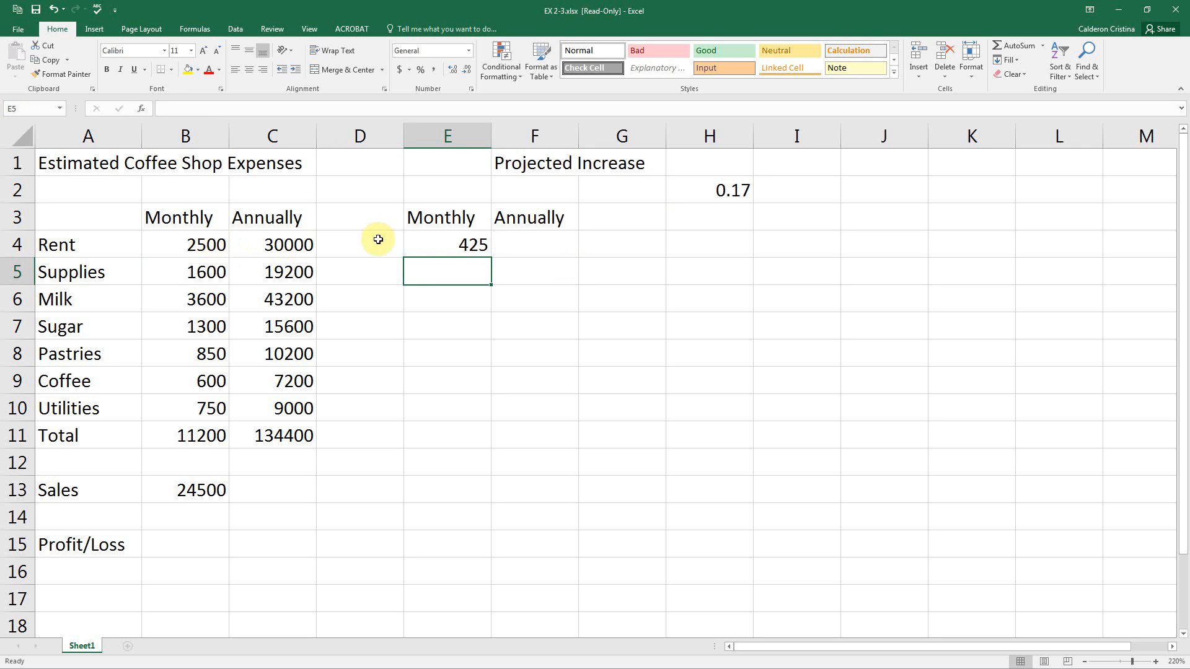
Enclose the B4*$H$2 multiplication in parentheses in the projected Rent formula in E4.
double_click(473, 241)
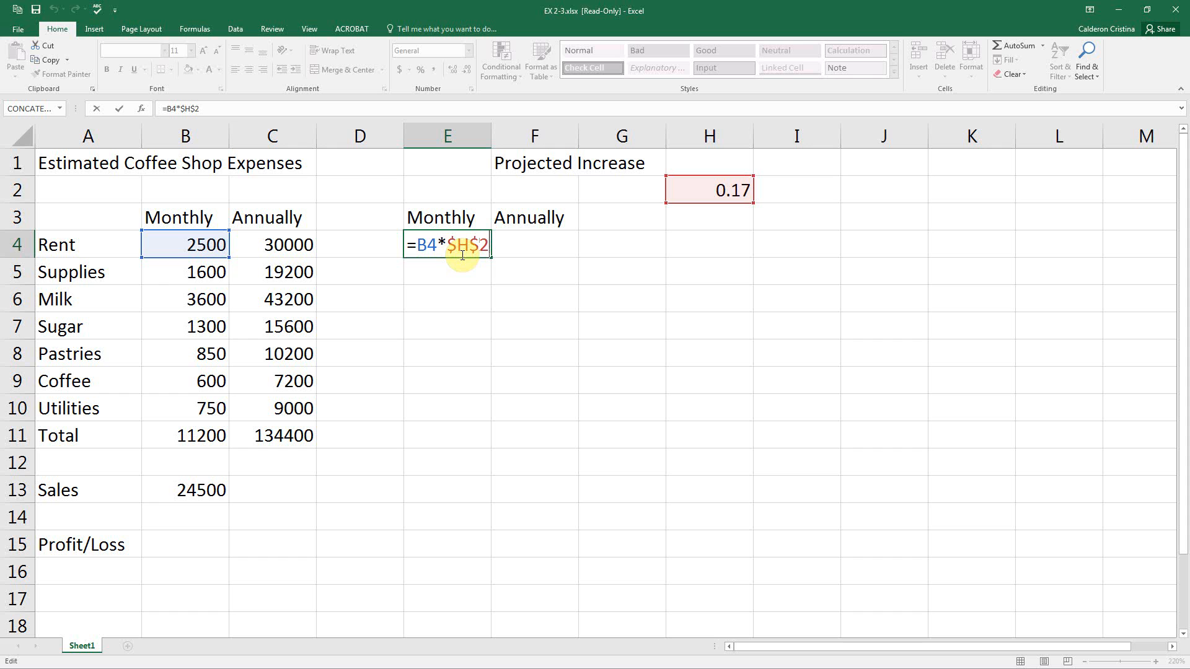
key(Left)
key(Left)
key(Left)
key(Left)
key(Left)
key(Left)
text(()
key(Right)
key(Right)
key(Right)
key(Right)
key(Right)
key(Right)
key(Right)
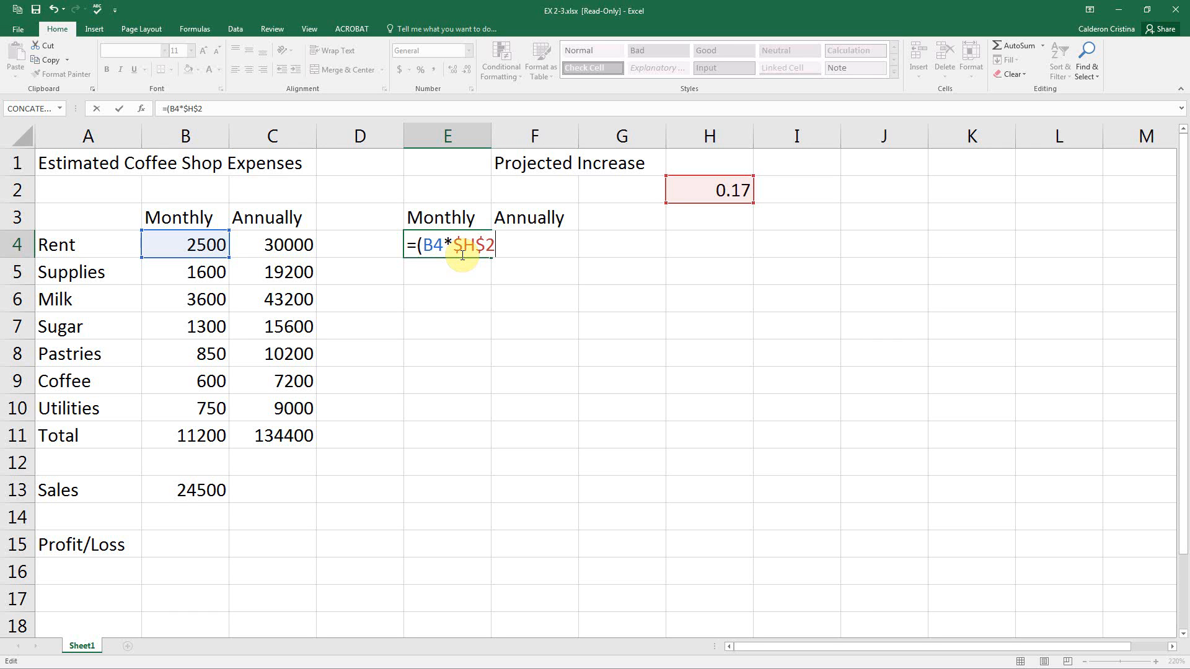
text())
key(Left)
key(Left)
key(Left)
key(Left)
key(Left)
key(Right)
key(Right)
key(Right)
key(Right)
key(Right)
key(Right)
key(Right)
Add the base rent to the E4 formula, making it =B4+(B4*$H$2), and fill it down through E11.
click(419, 241)
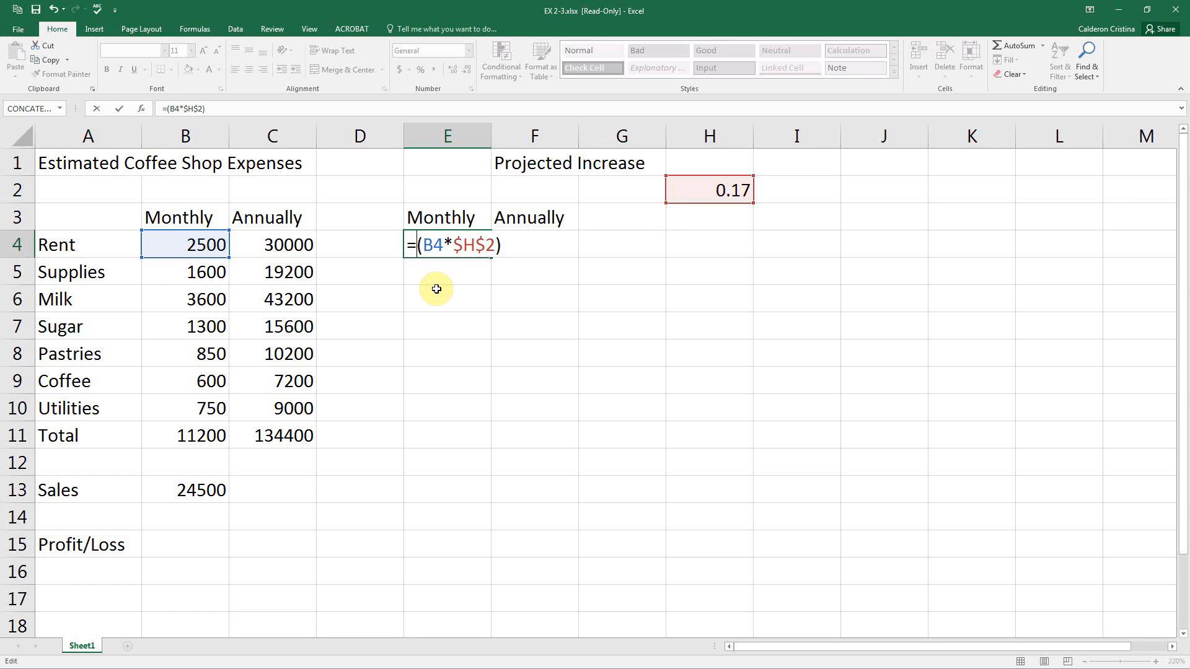
text(+)
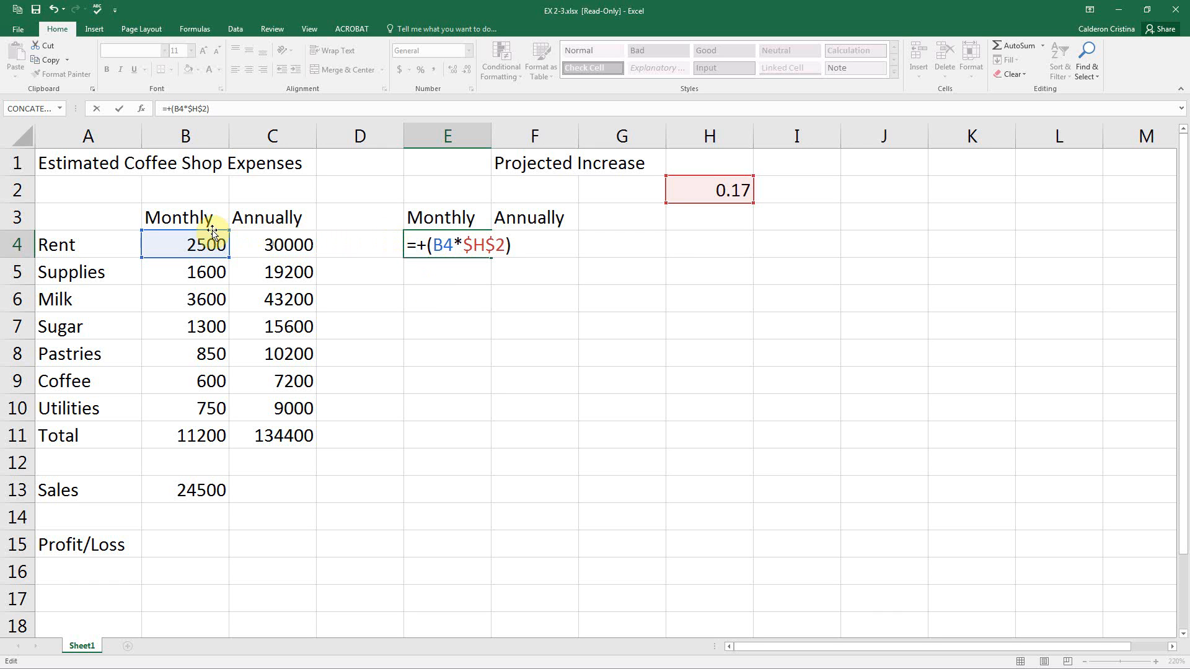
click(201, 247)
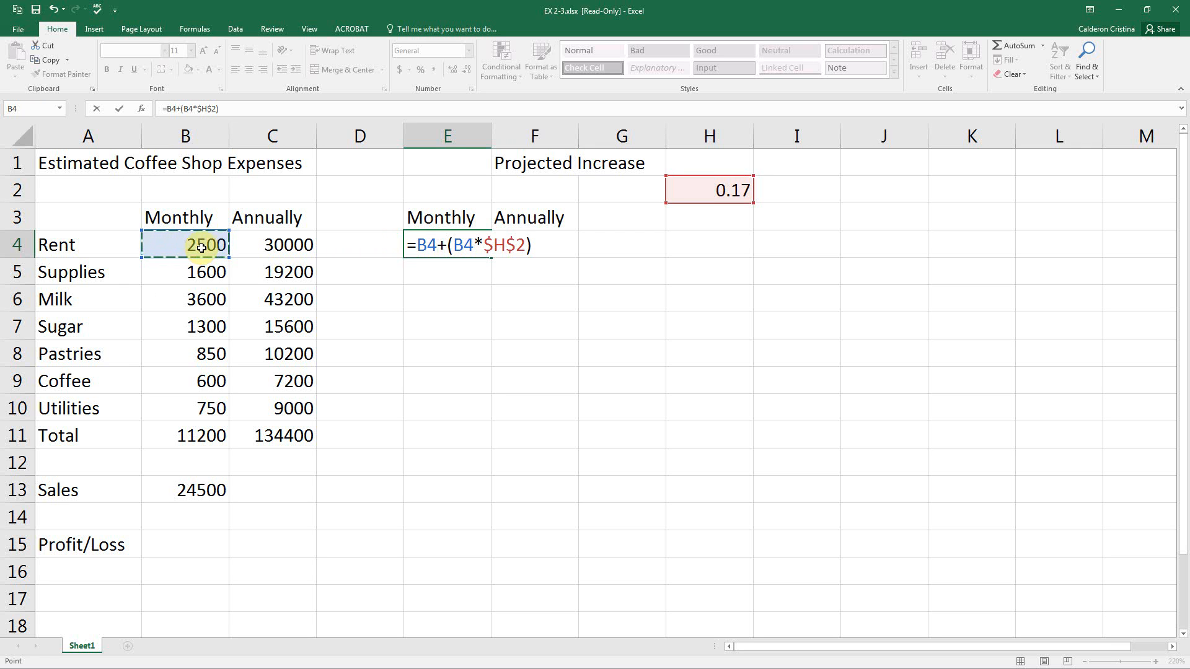
key(Return)
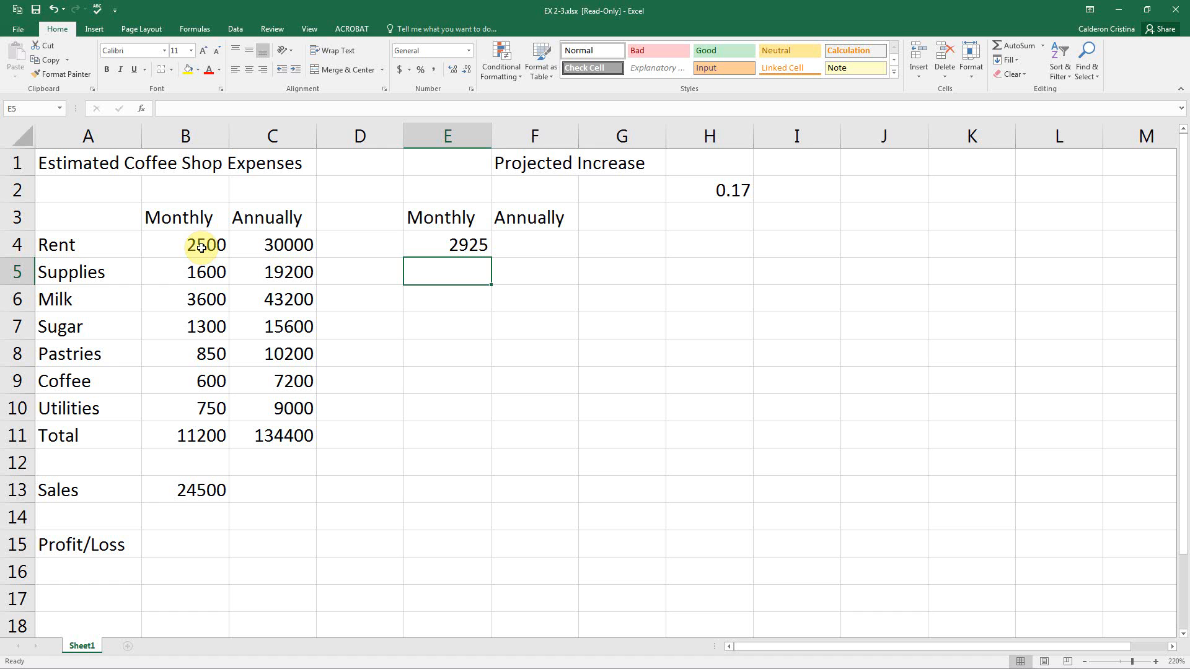
click(434, 239)
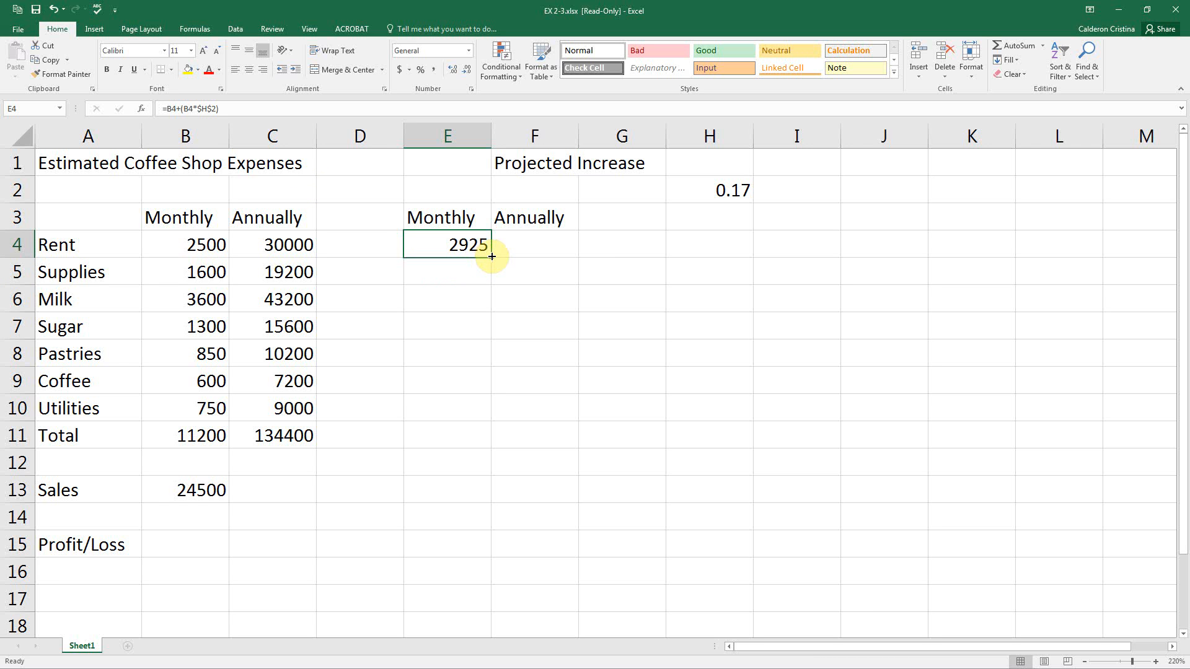
drag(492, 256, 500, 446)
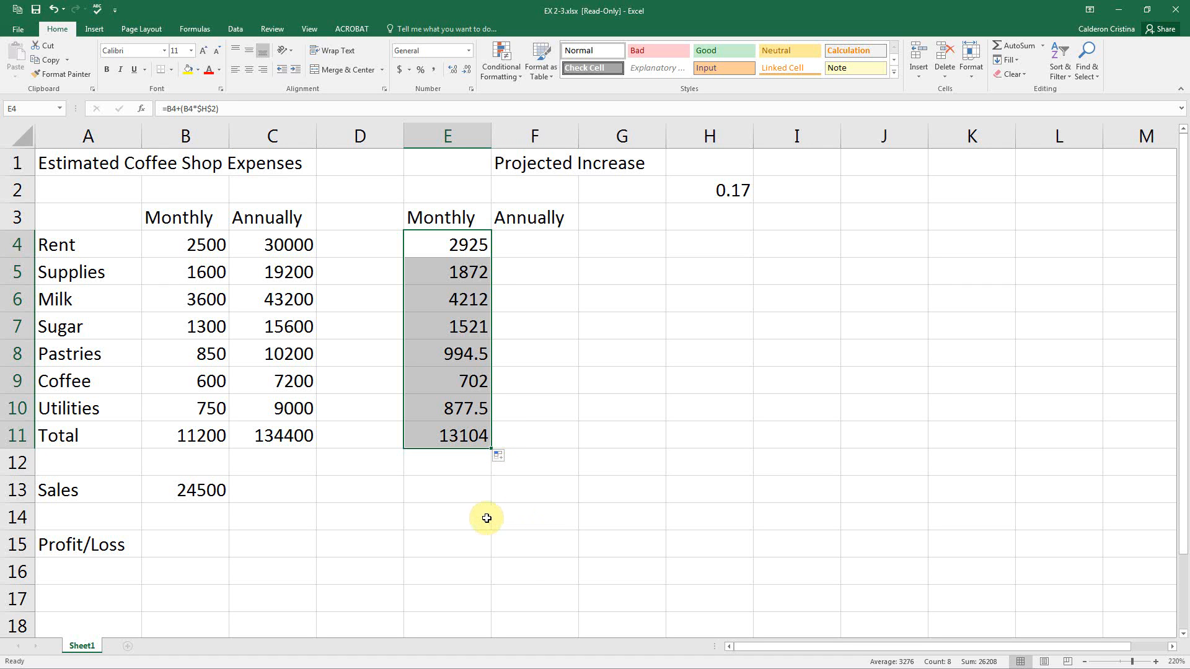
Review the absolute reference $H$2 inside the formula in E4.
double_click(482, 241)
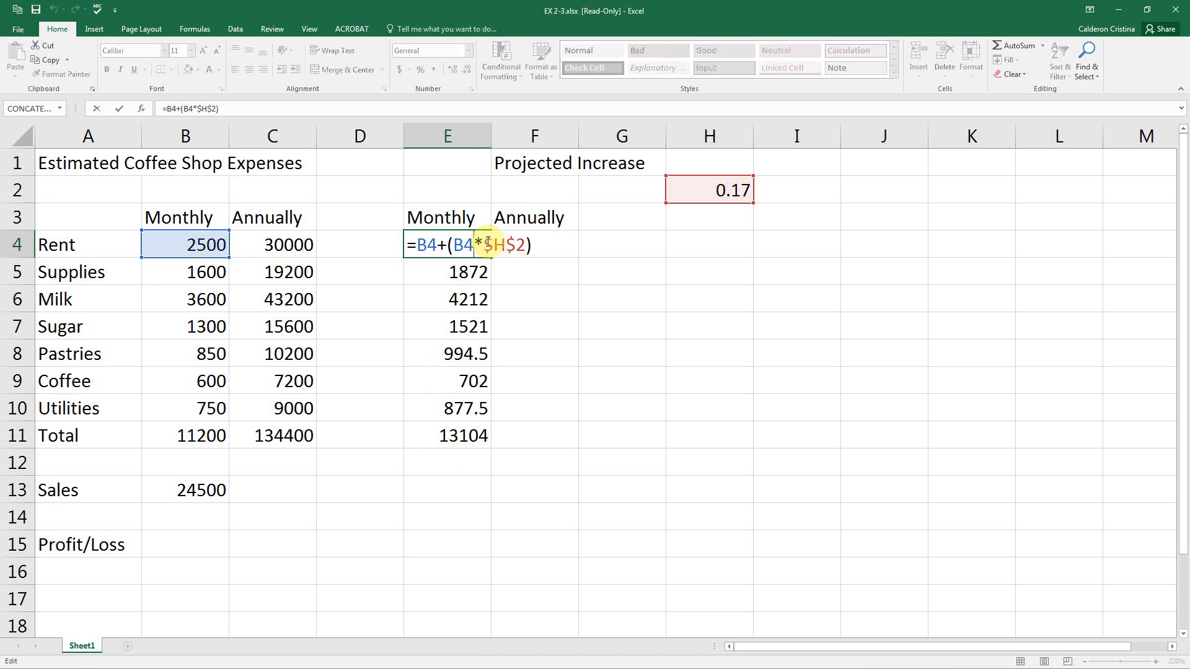
drag(488, 243, 514, 246)
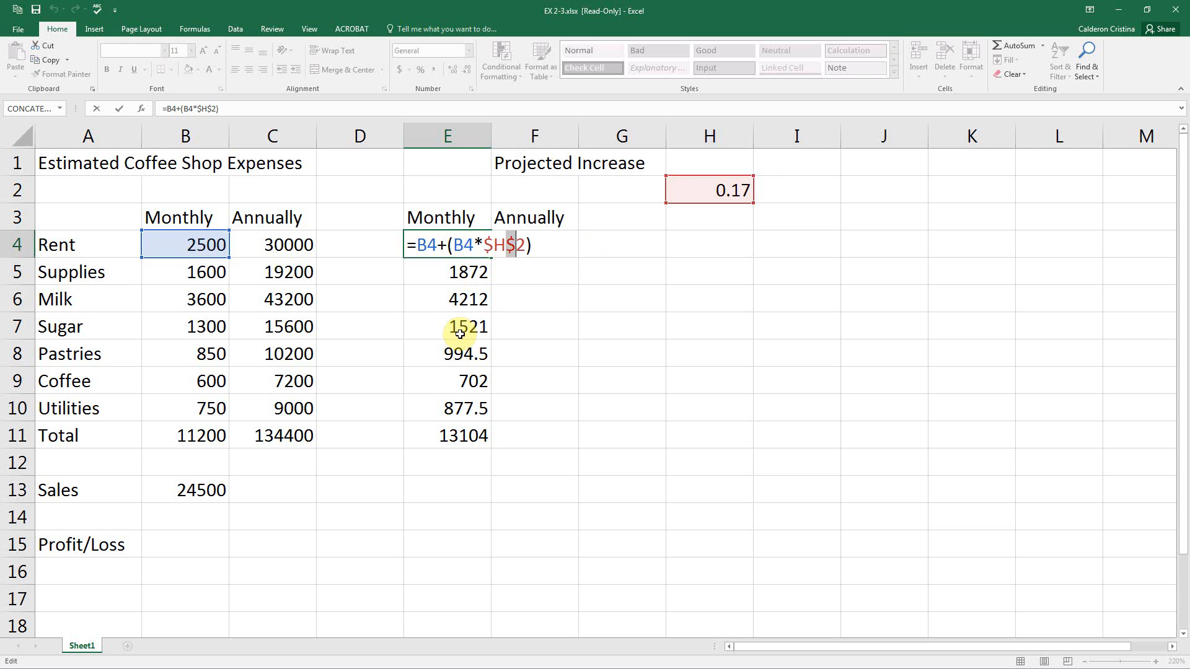
key(Return)
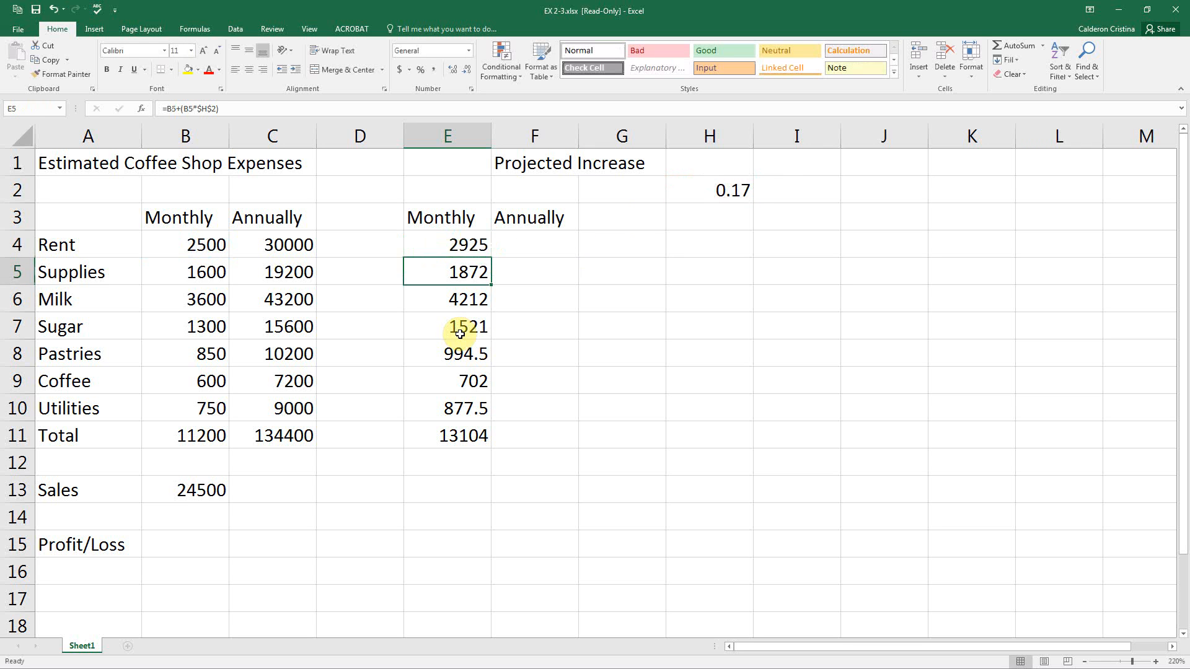
Calculate the projected annual Rent in F4 with =E4*12 and fill the formula down through F11.
click(522, 243)
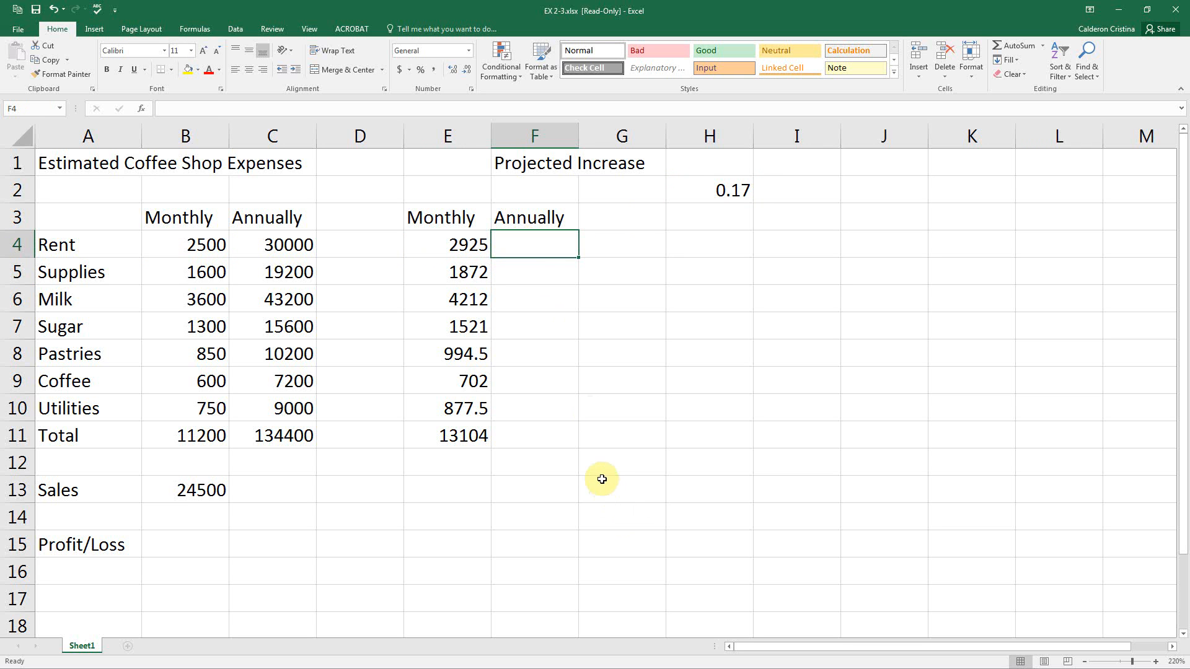
text(=)
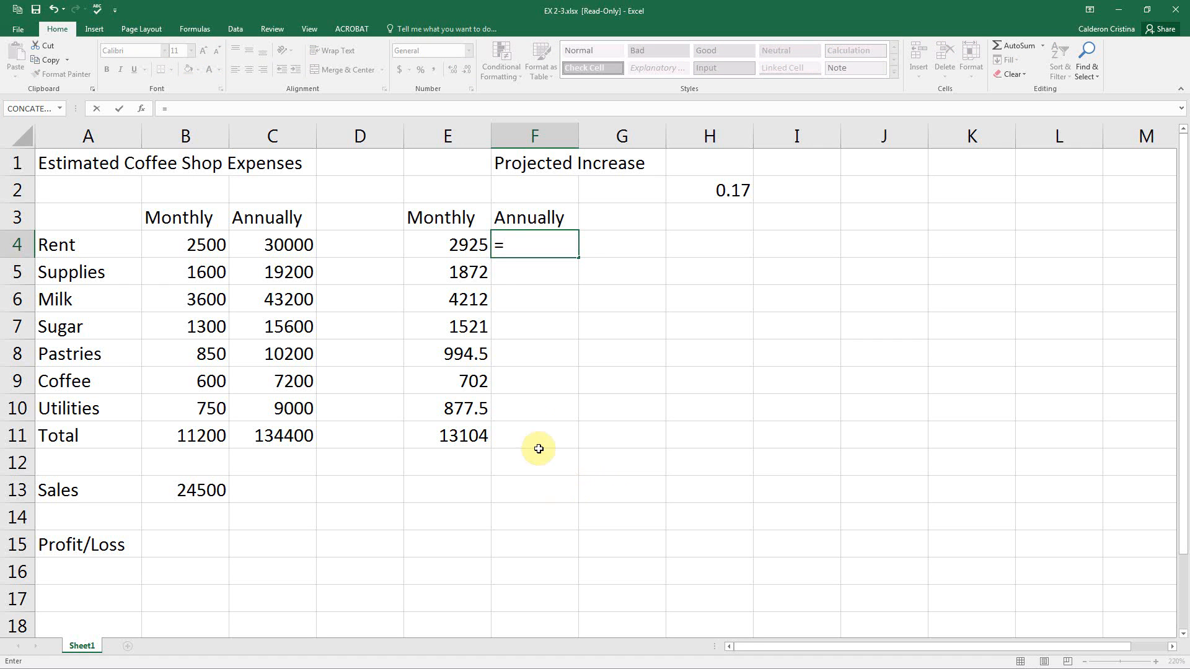
click(466, 248)
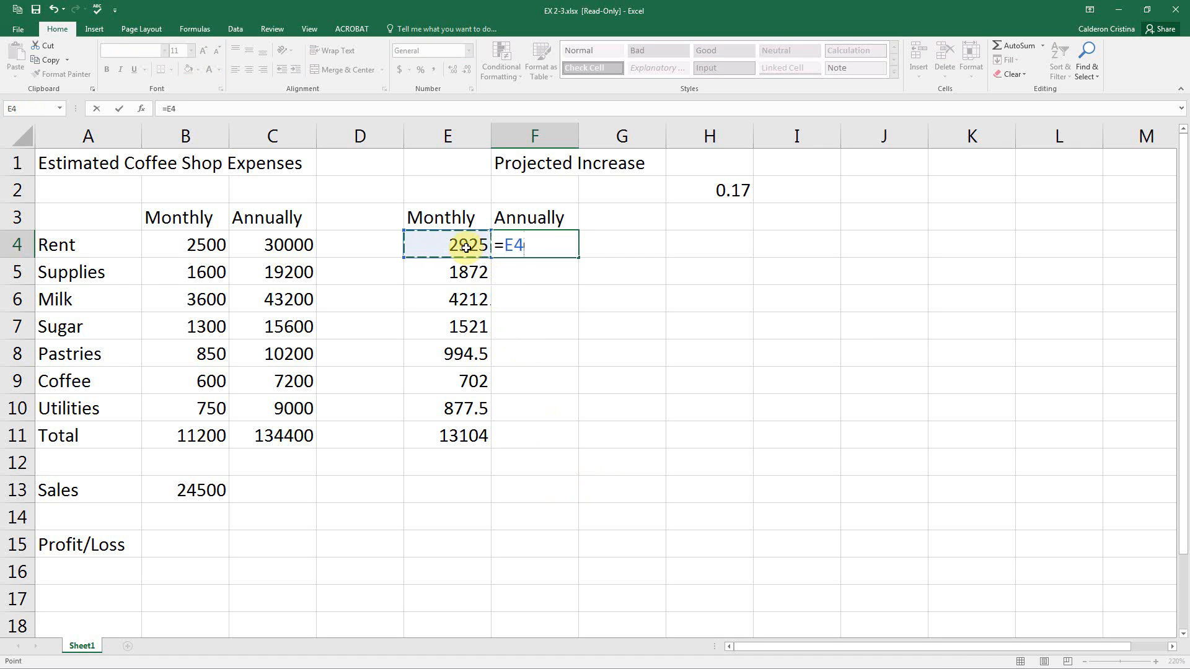
text(*12)
key(Return)
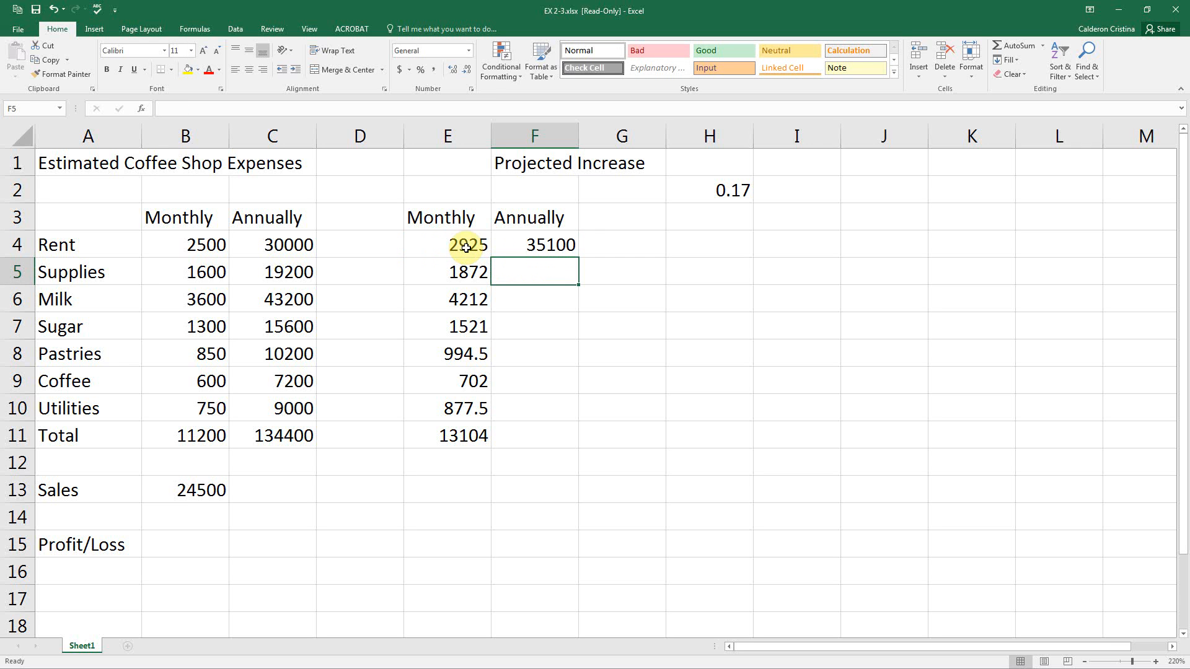
click(517, 245)
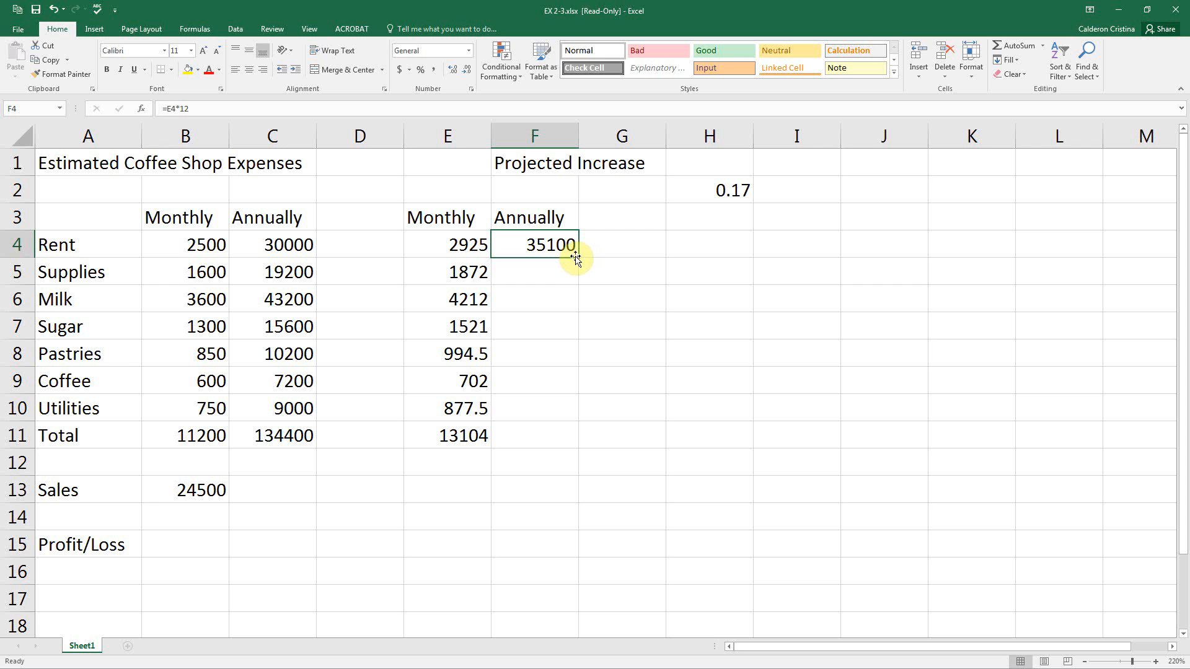
drag(578, 259, 568, 452)
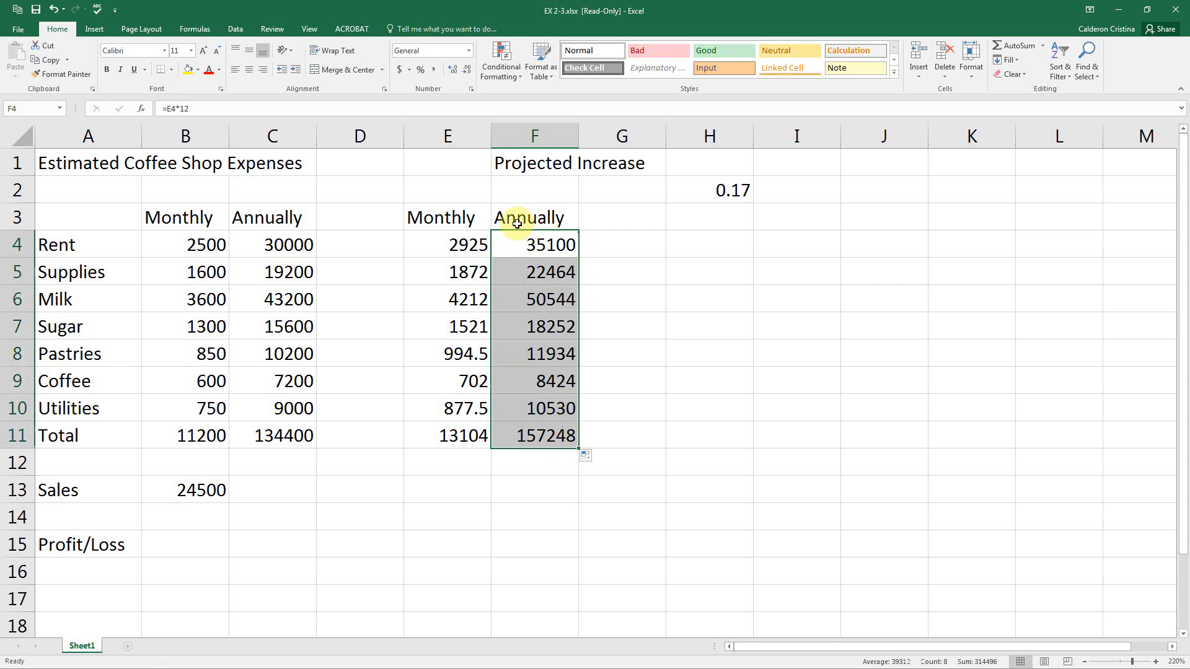
Compare the annual formula in C4 with the projected annual formulas in F4 and F5.
click(295, 246)
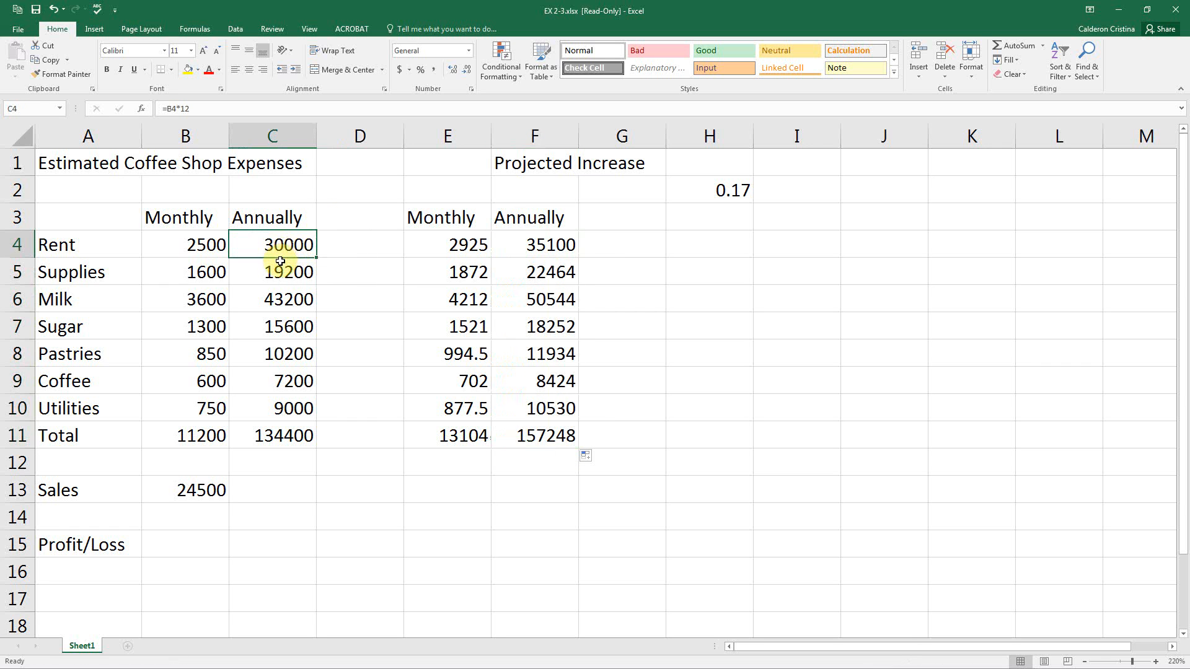
click(573, 246)
click(564, 271)
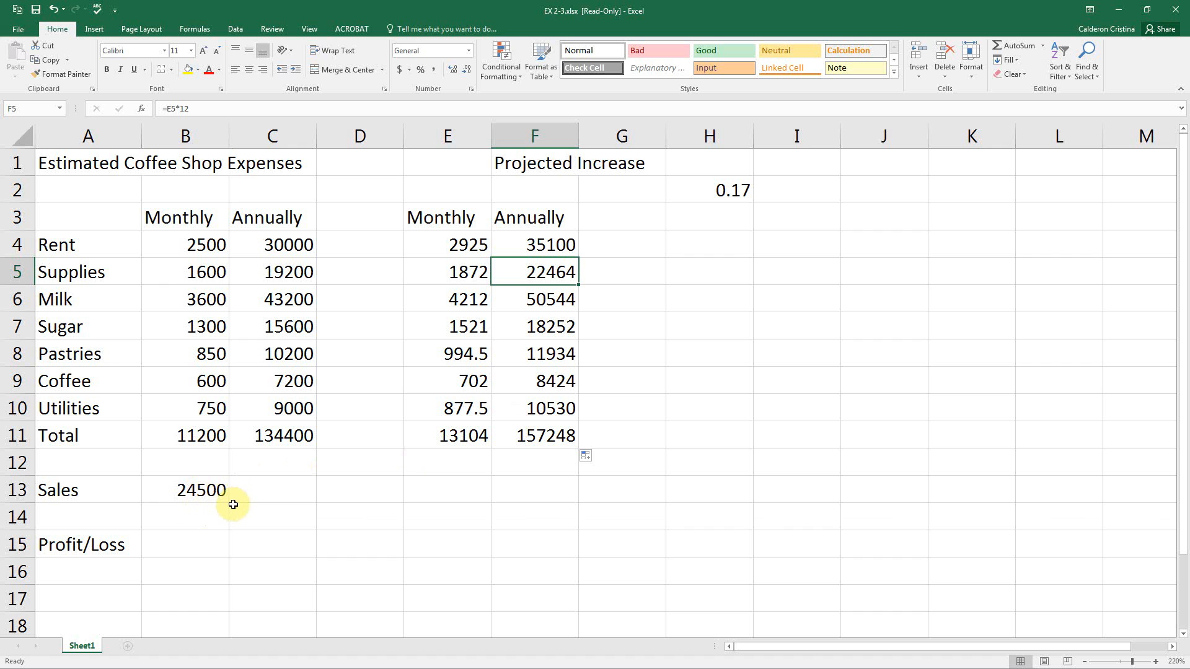
Calculate annual Sales in C13 with =B13*12.
click(264, 498)
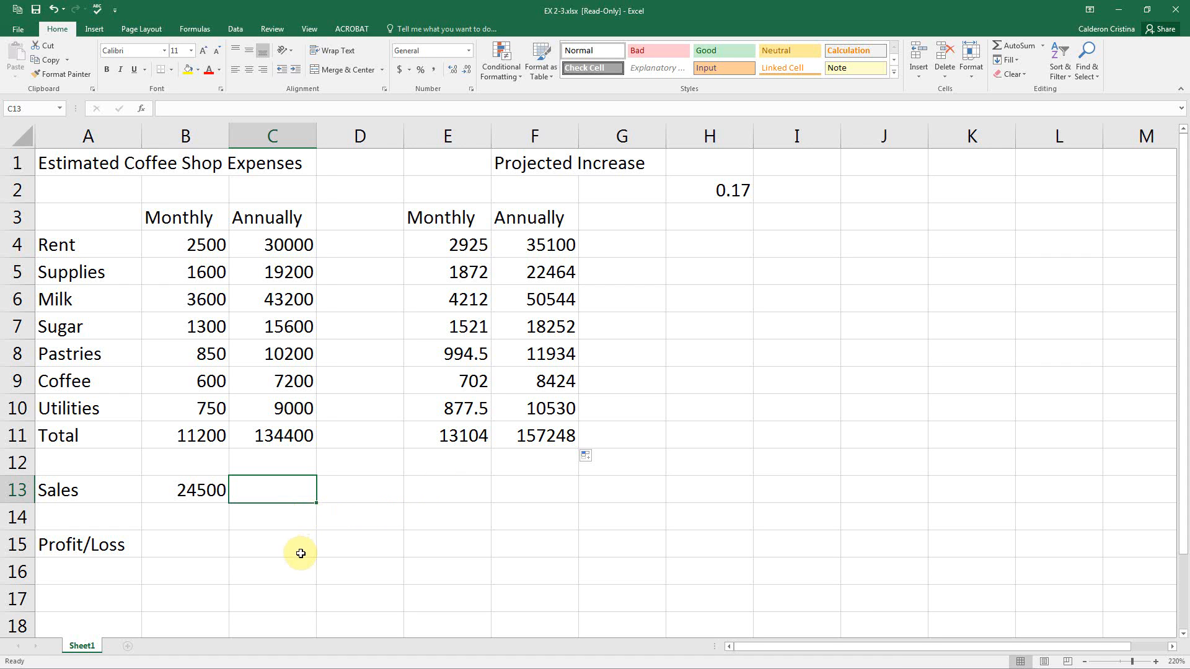
text(=)
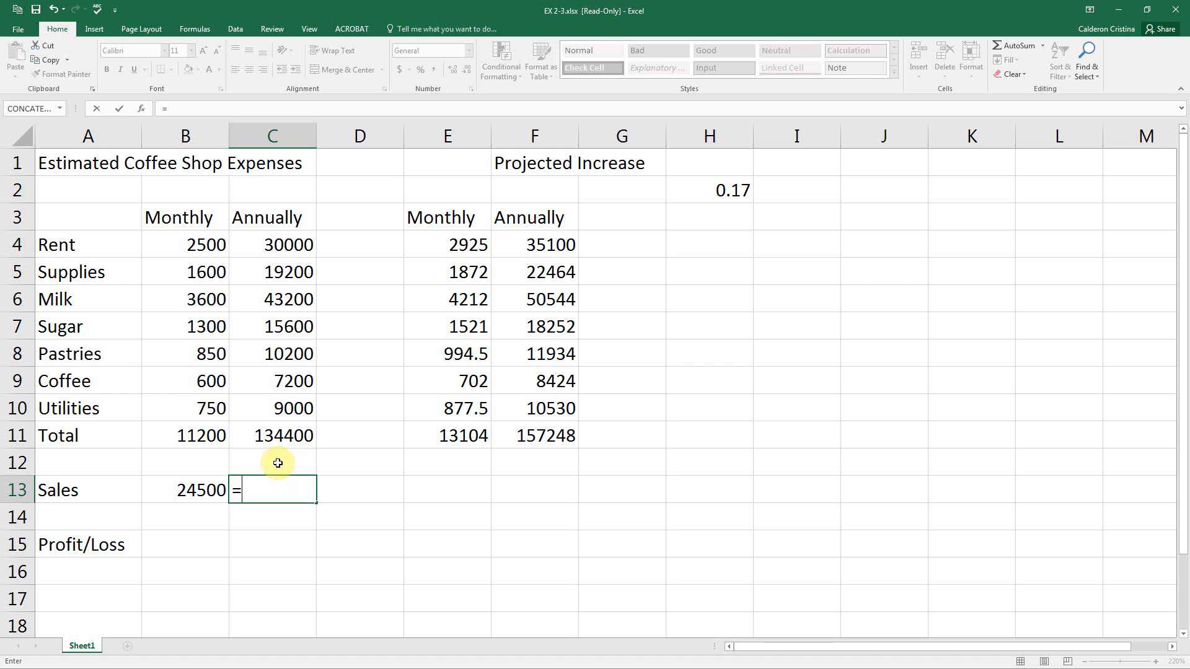
click(210, 492)
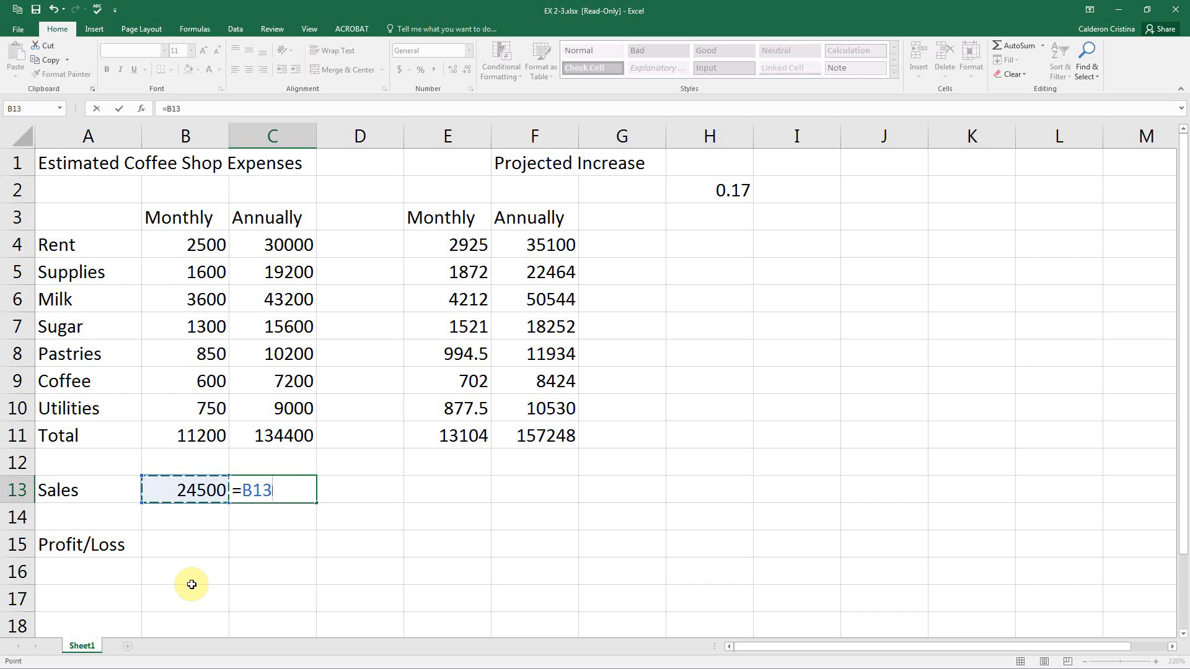
text(*4)
key(BackSpace)
text(12)
key(Return)
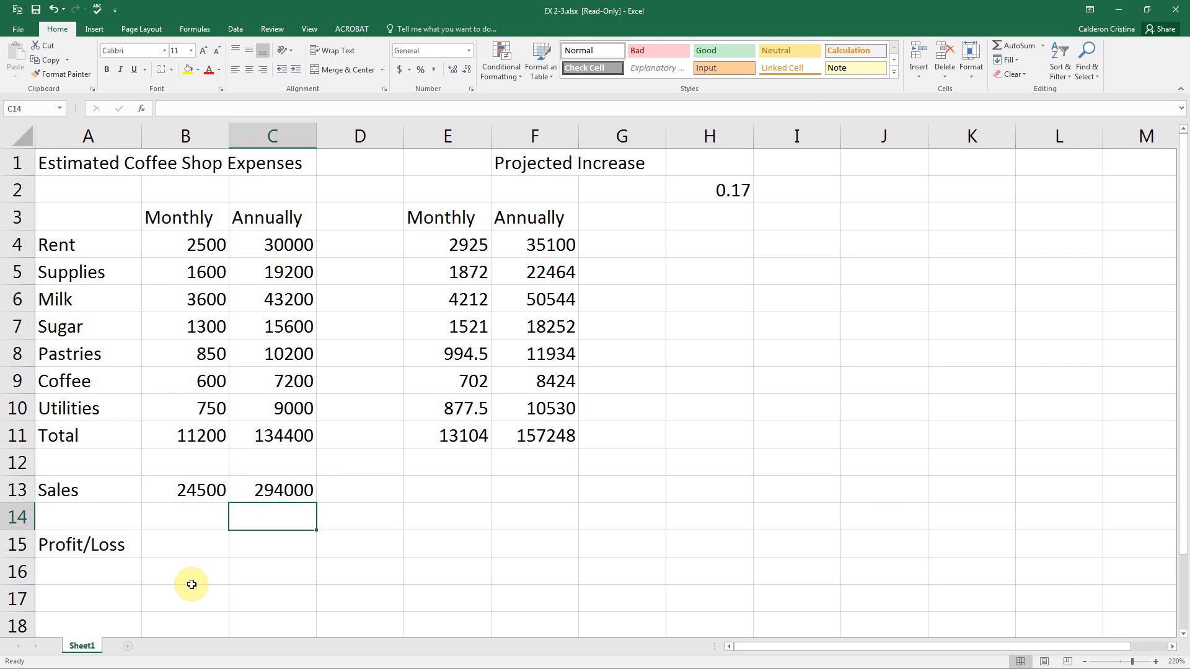
Calculate the monthly Profit/Loss in B15 by subtracting total expenses from sales with =B13-B11.
click(192, 550)
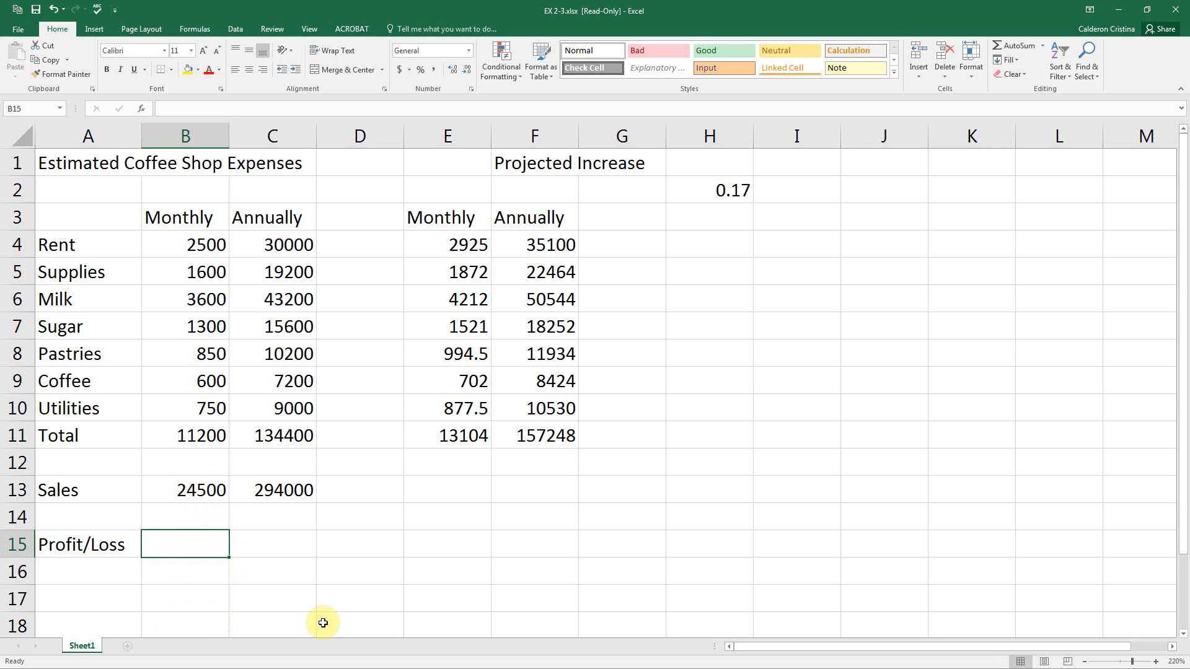
text(=)
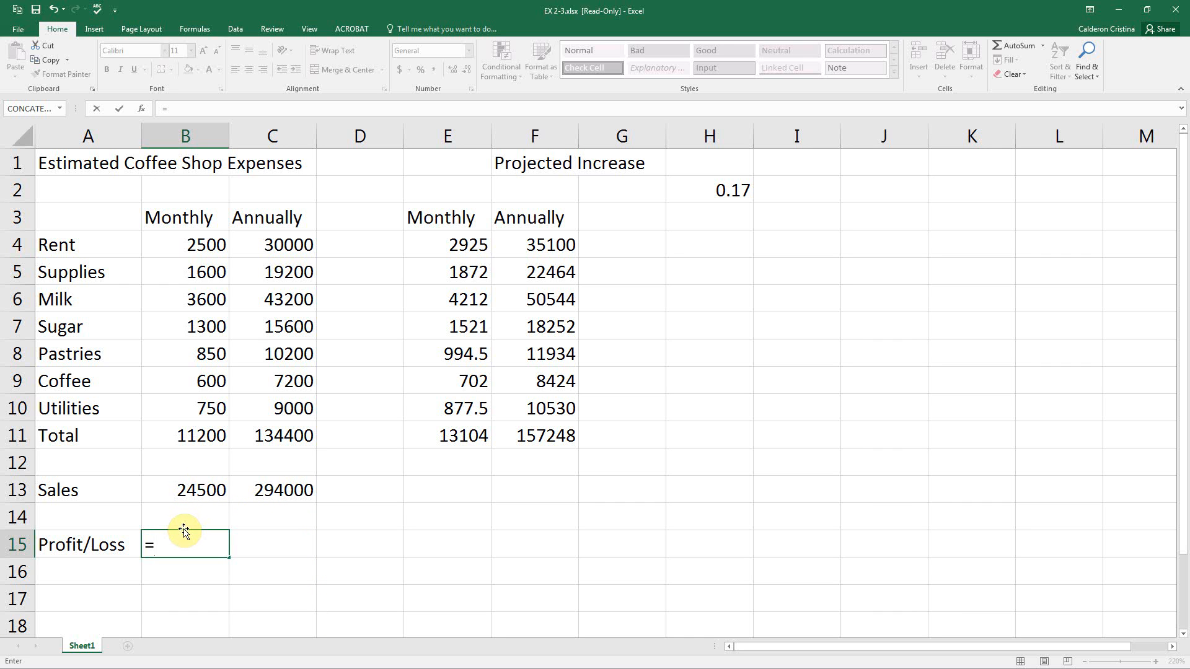
click(191, 494)
text(-)
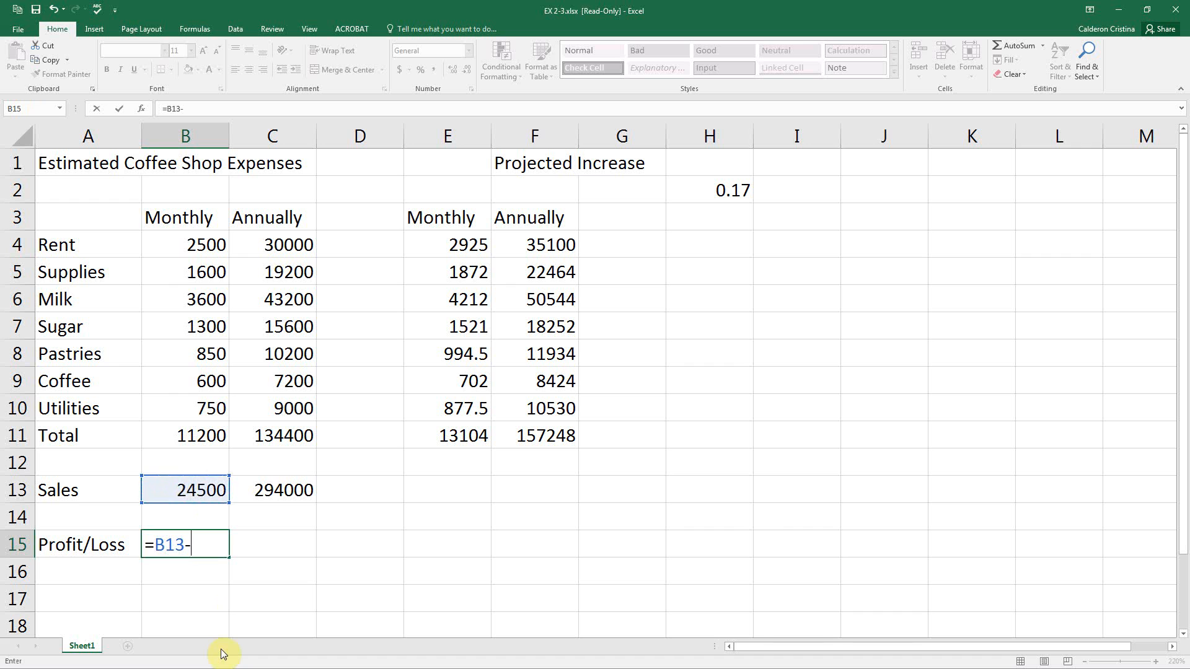
click(213, 436)
key(Return)
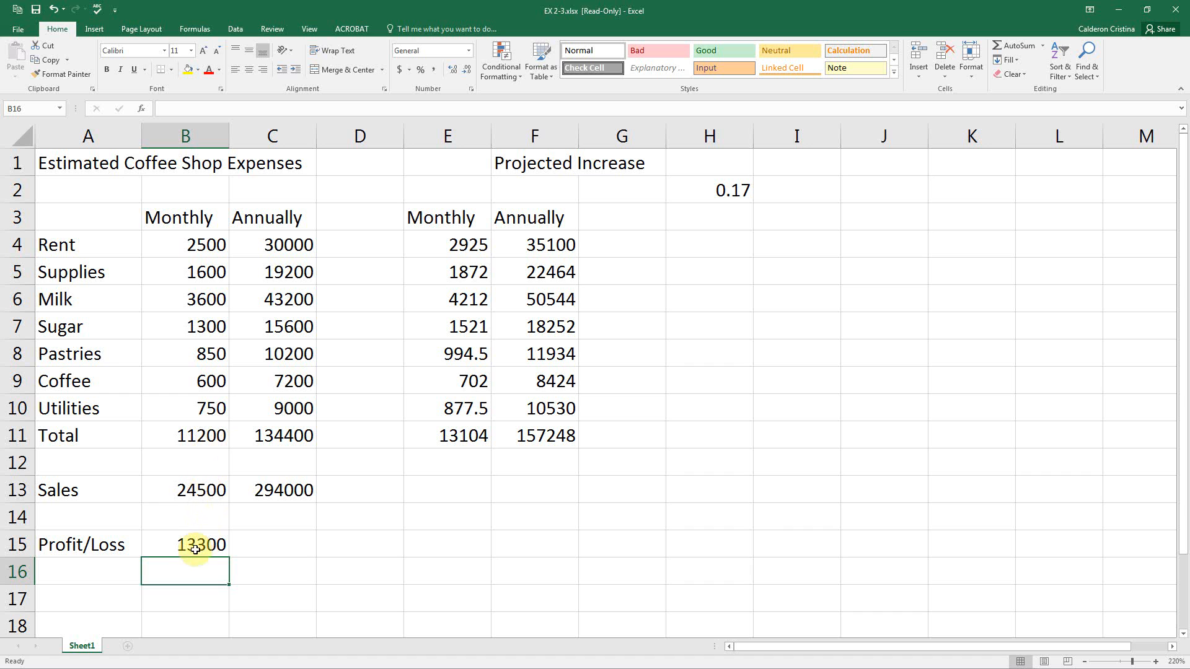
Fill the Profit/Loss formula from B15 across to the Annually column in C15.
click(167, 543)
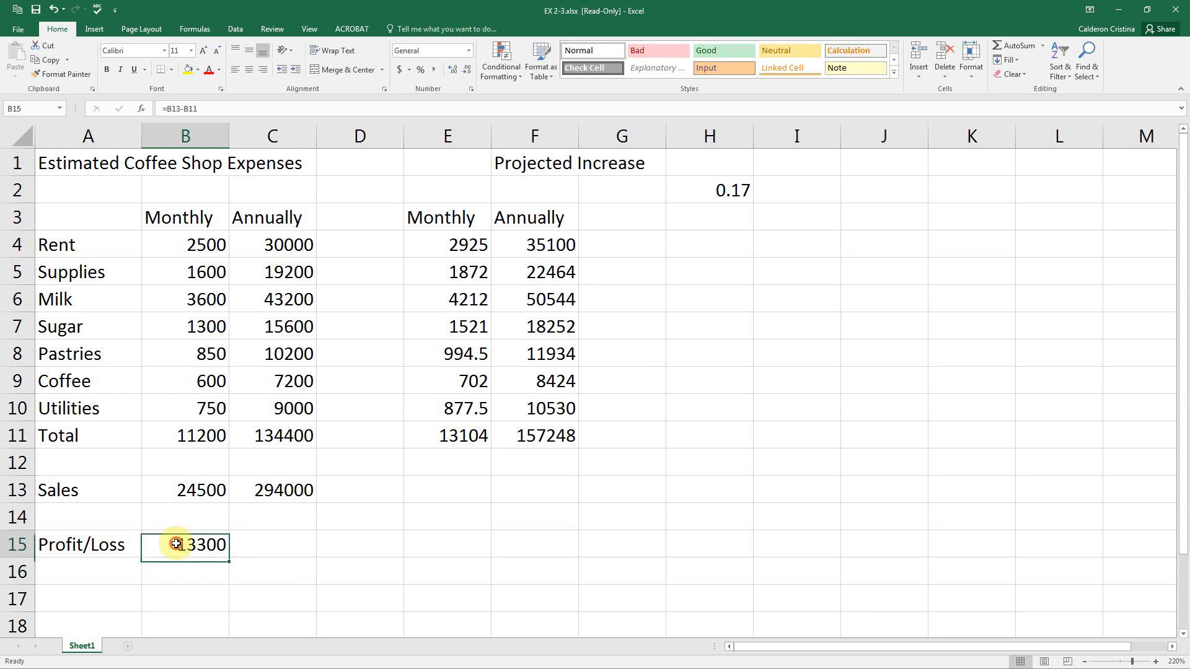
click(231, 561)
click(224, 550)
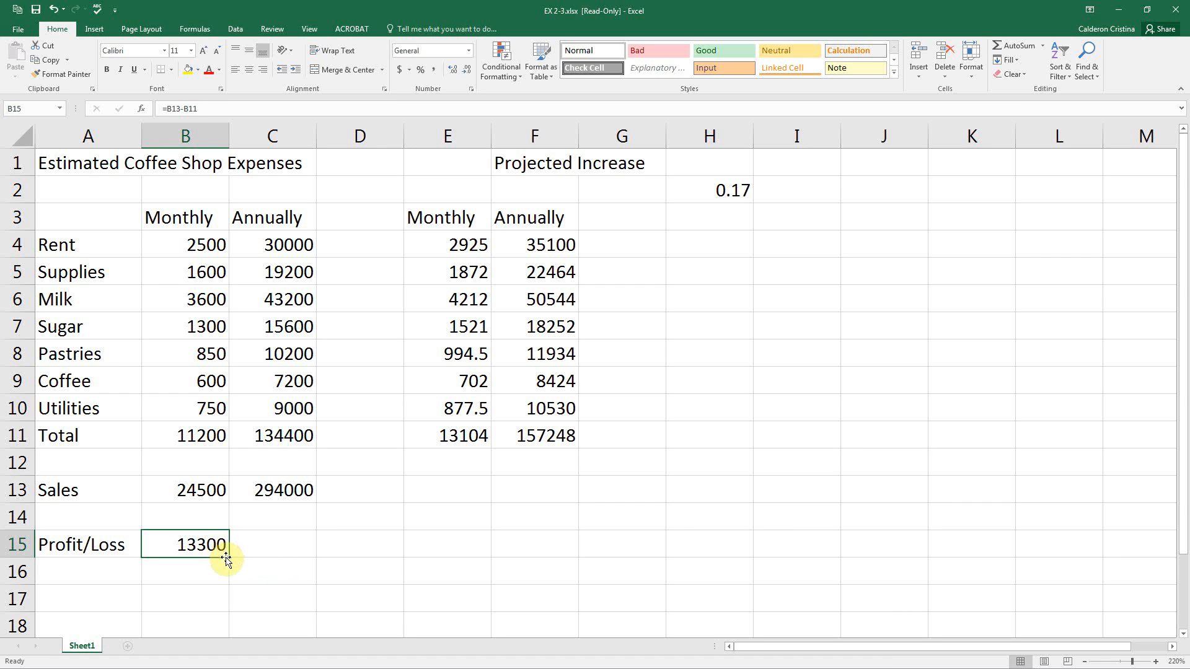
drag(227, 561, 292, 550)
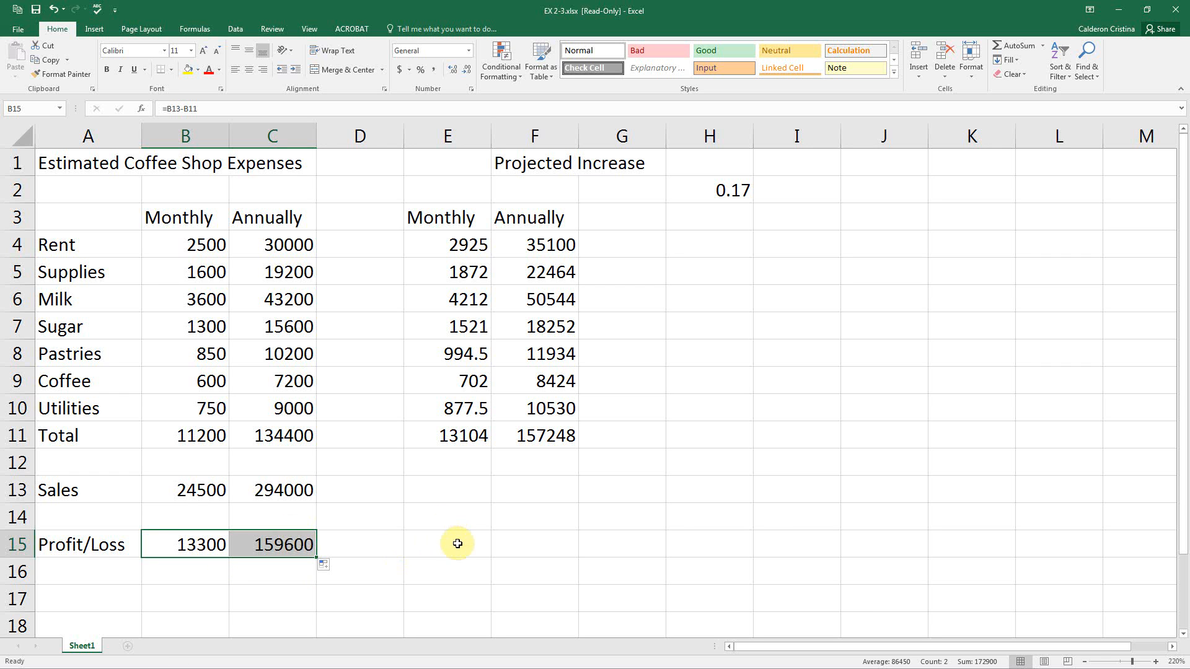
Enter the projected monthly Sales figure 23000 in E13.
click(469, 486)
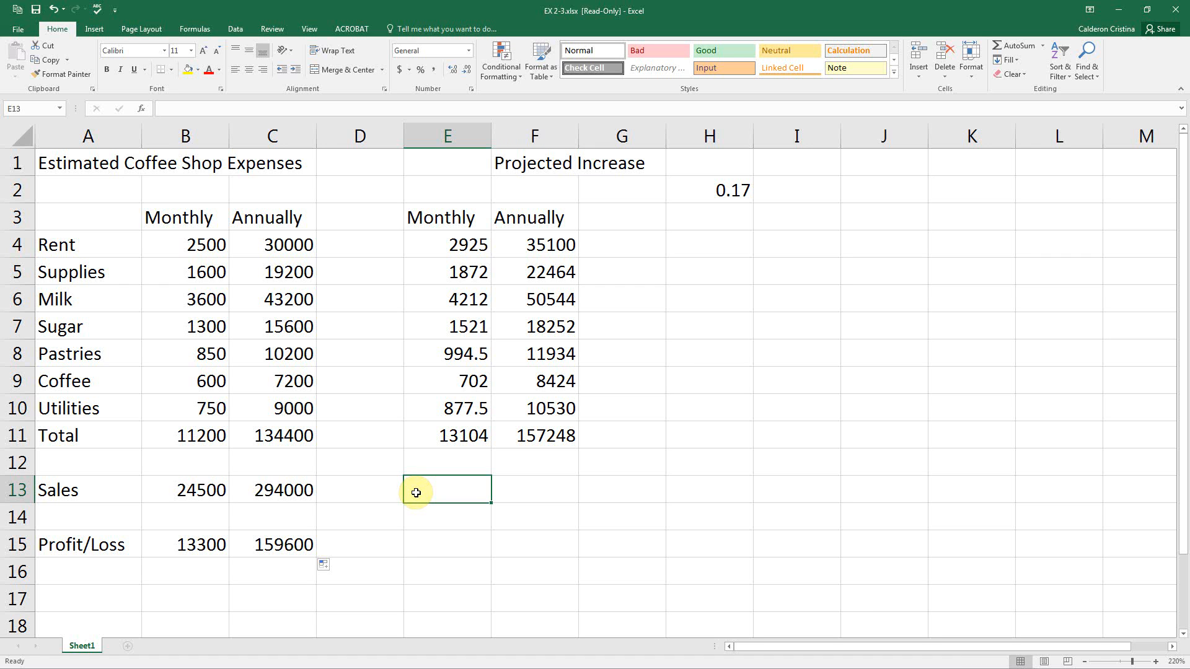
text(2300)
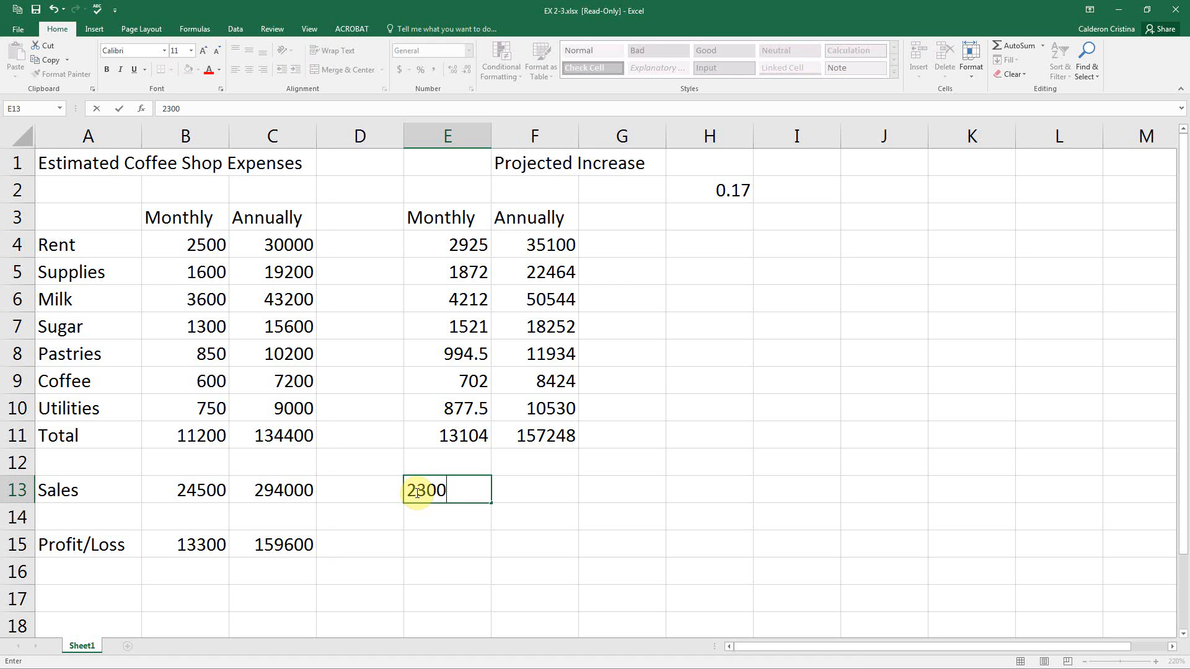
text(0)
click(521, 488)
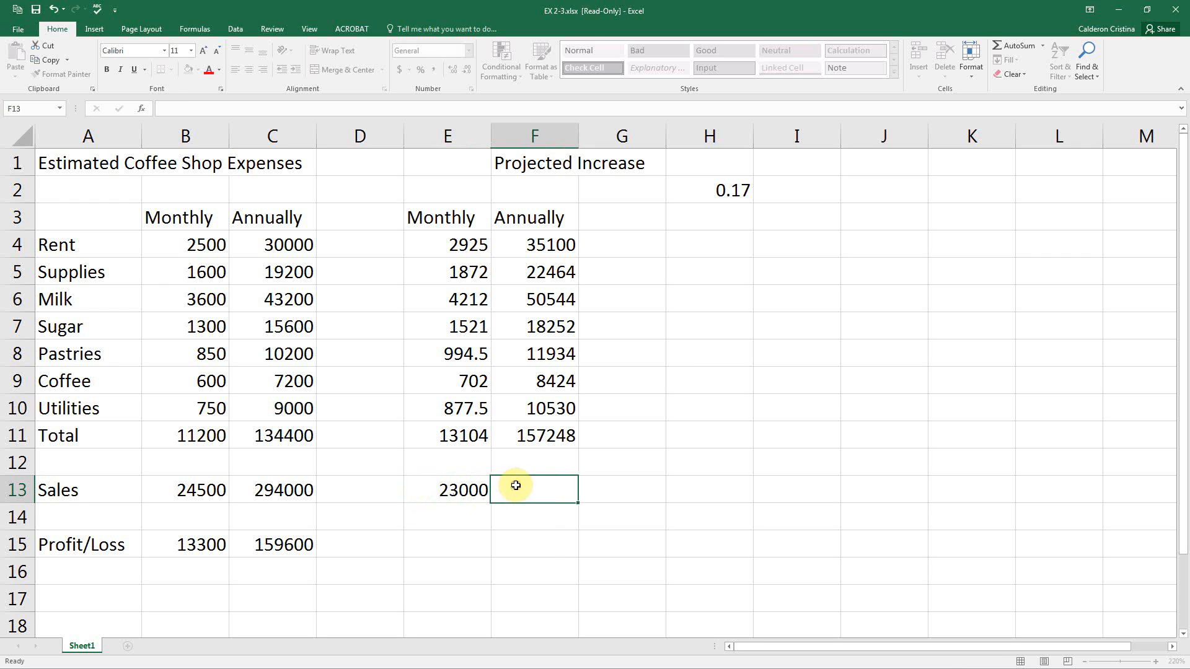
text(=)
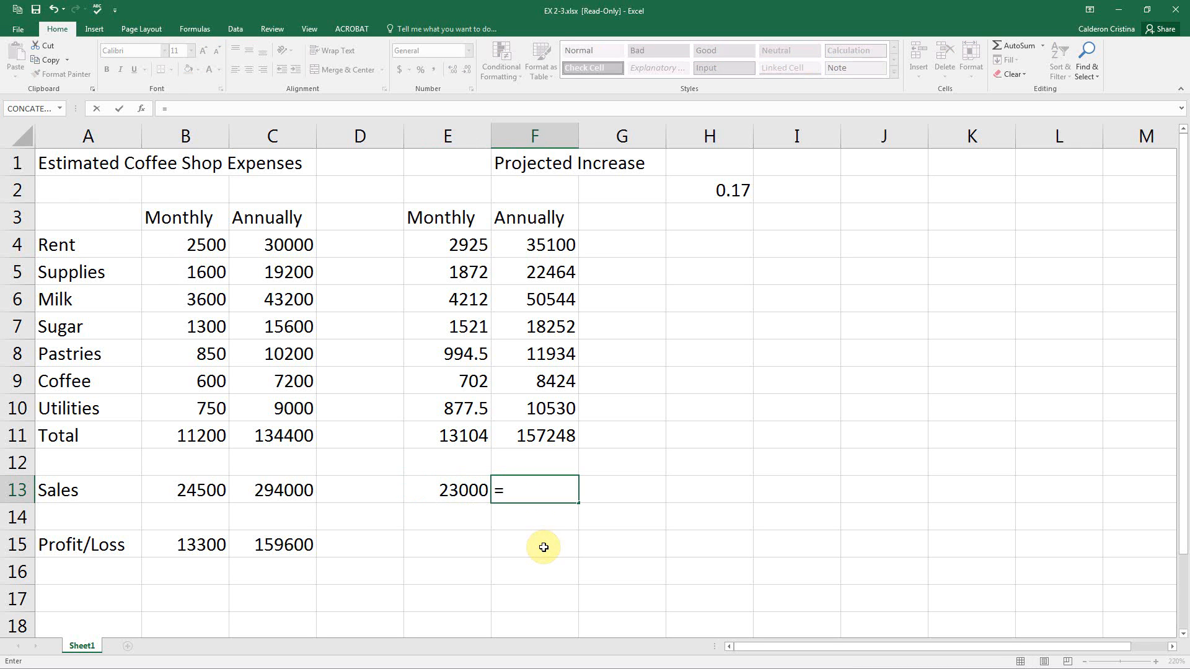
click(474, 493)
text(*)
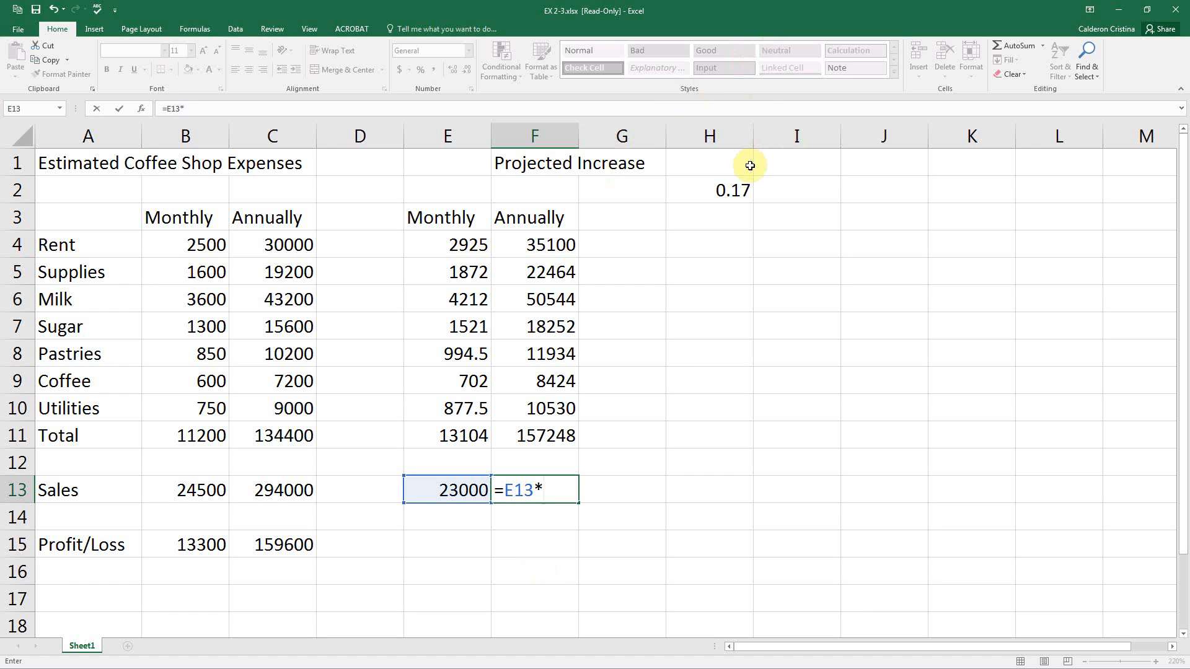
click(453, 489)
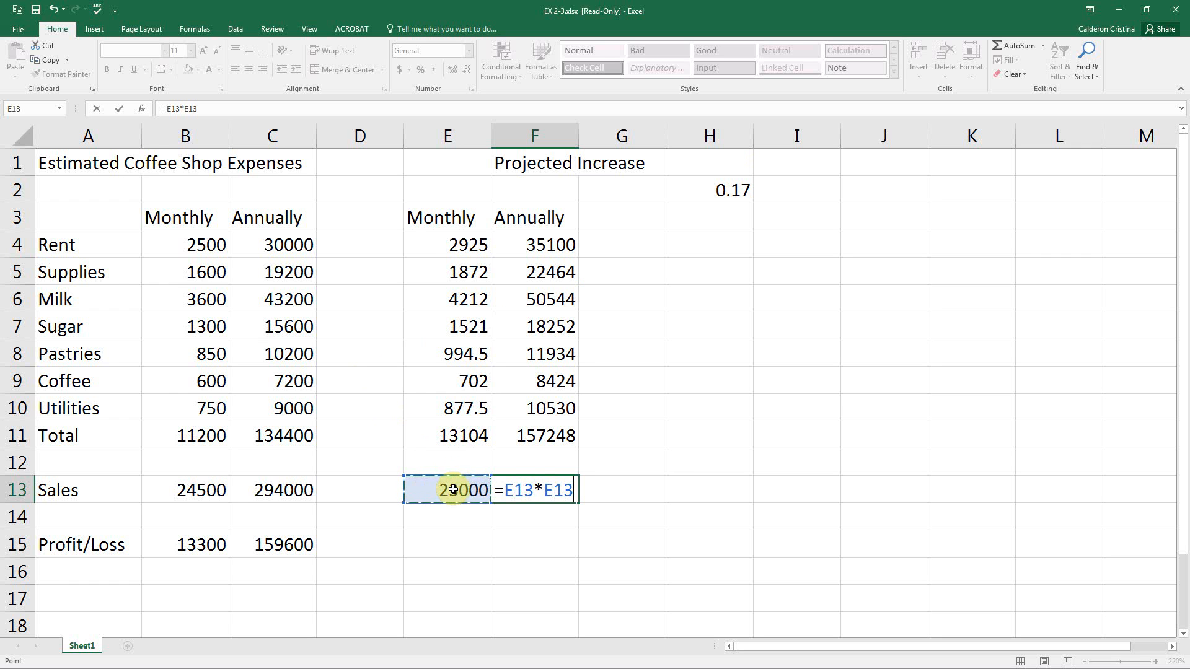
key(BackSpace)
key(BackSpace)
key(BackSpace)
key(BackSpace)
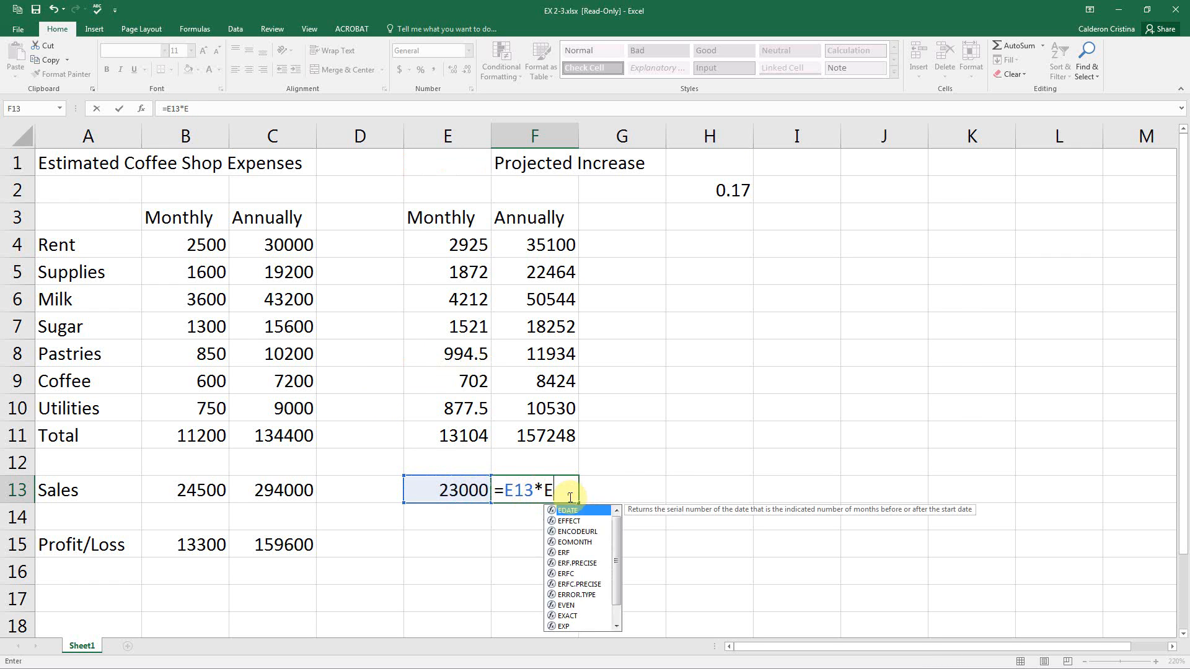
key(BackSpace)
key(BackSpace)
key(BackSpace)
key(BackSpace)
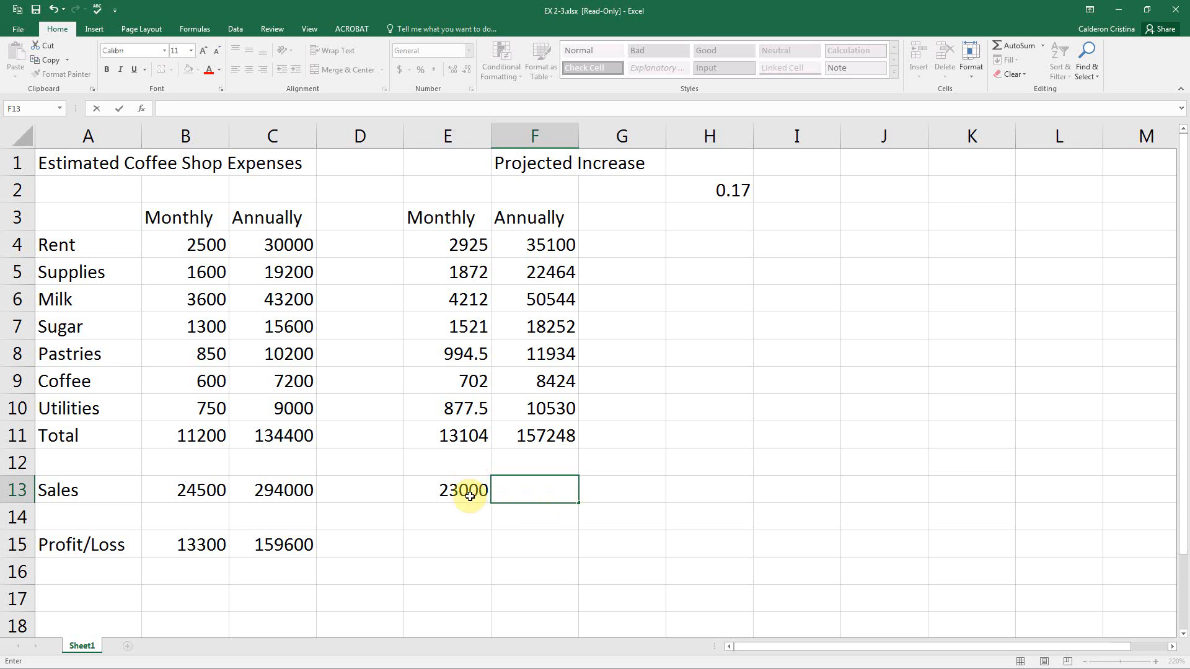
Clear the projected monthly Sales in E13 and try a formula multiplying B13 by the absolute reference $H$2.
click(470, 495)
key(Delete)
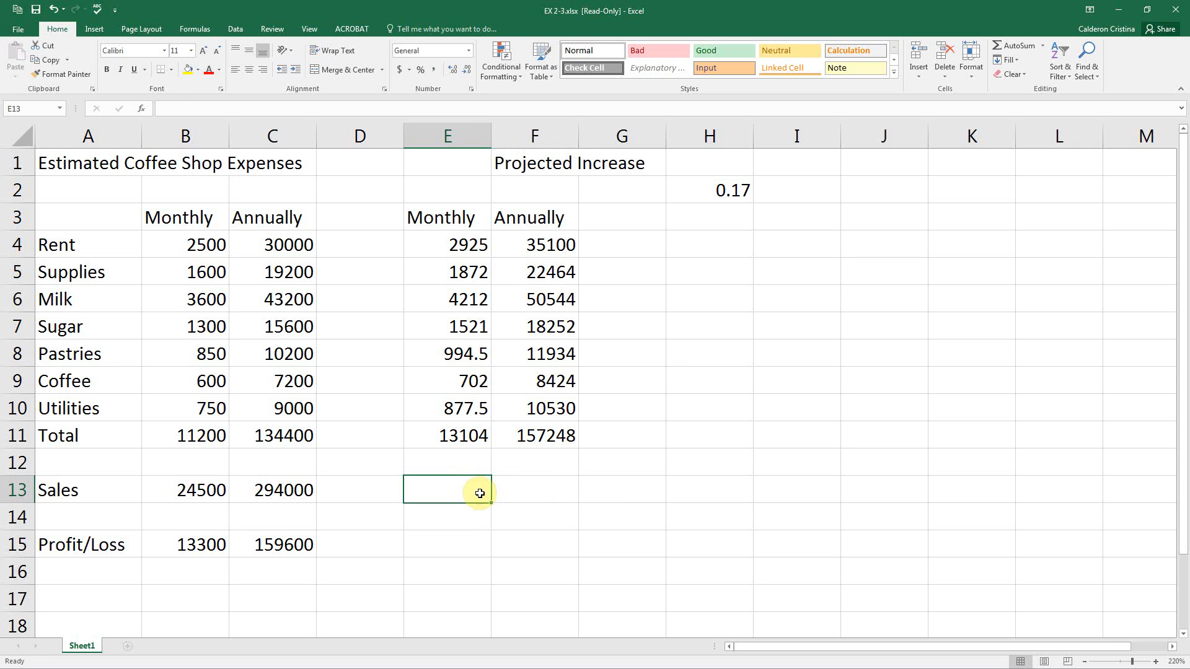
text(=)
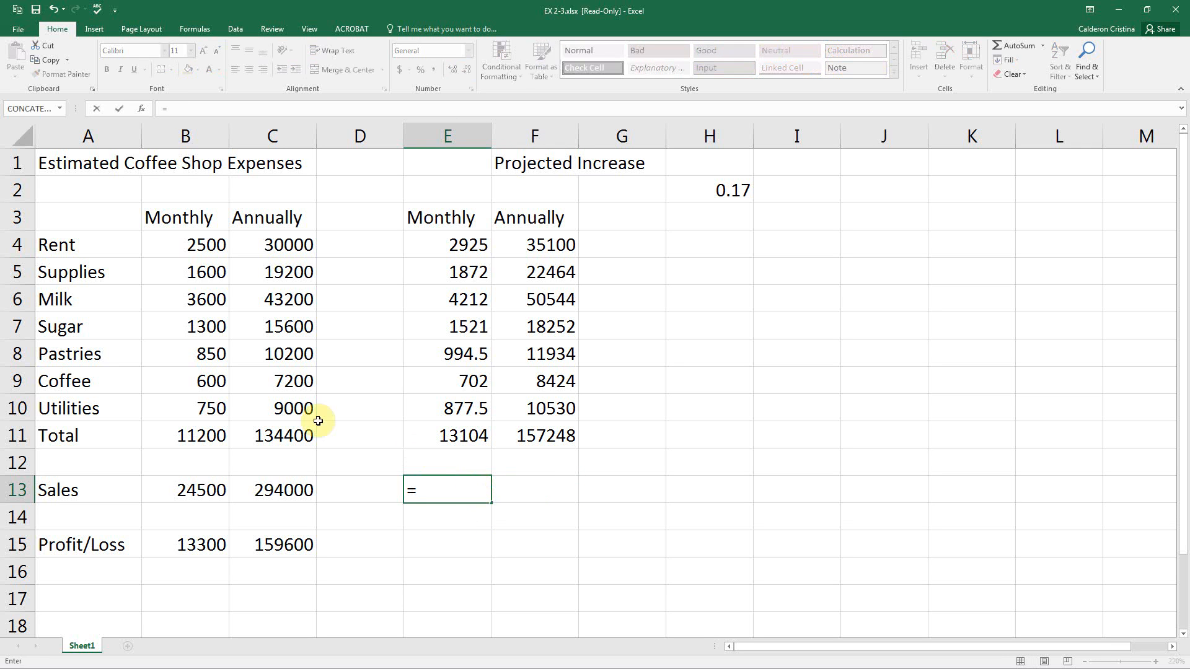
click(227, 490)
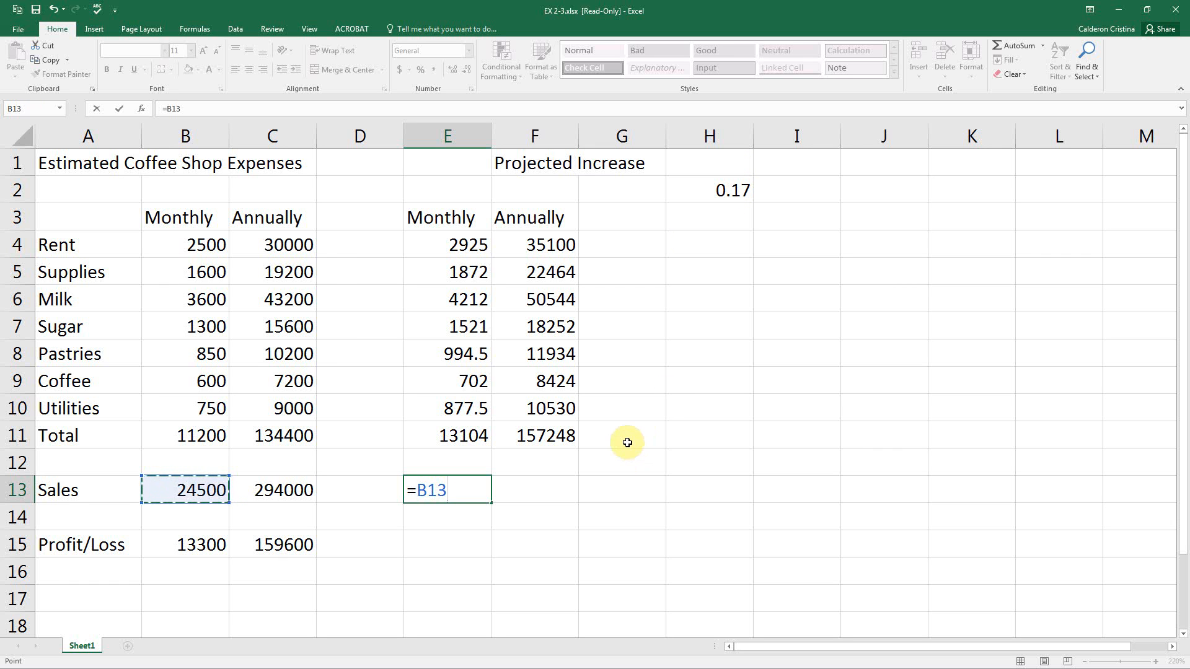
text(*)
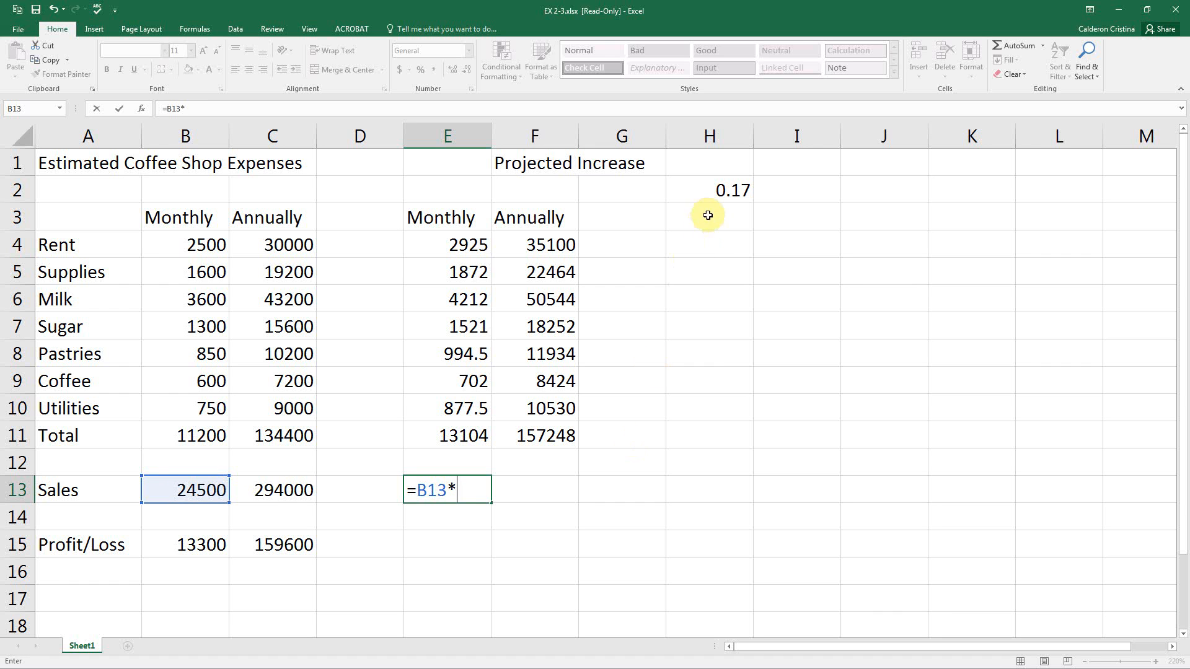
click(707, 193)
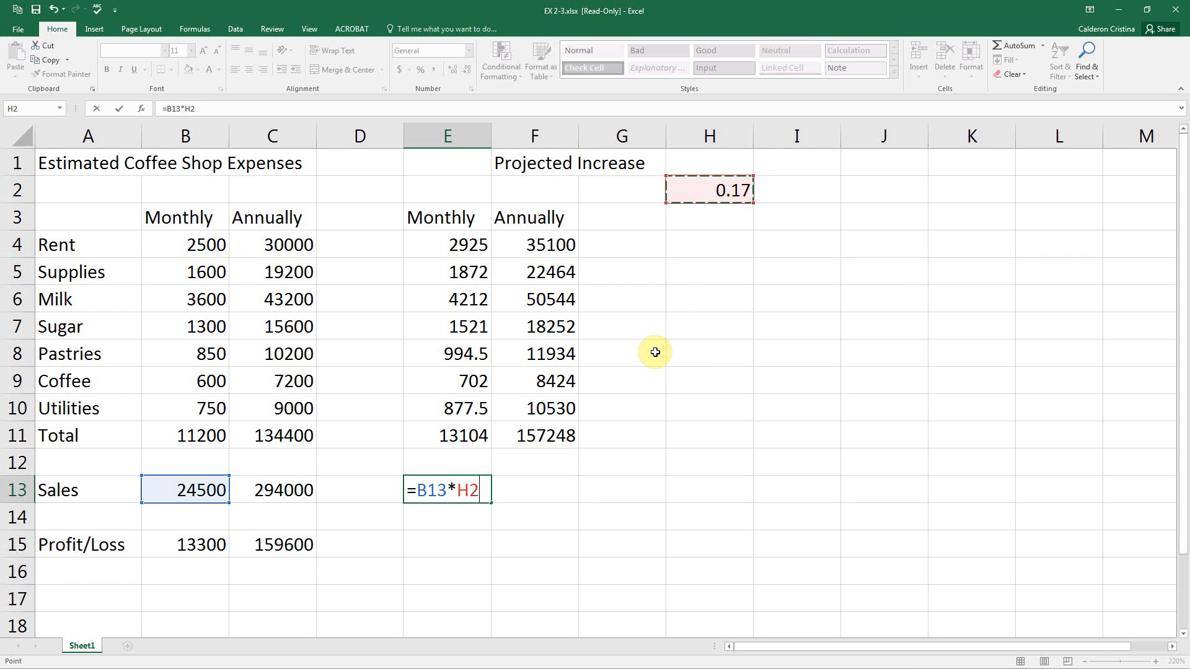
key(F4)
text())
key(Return)
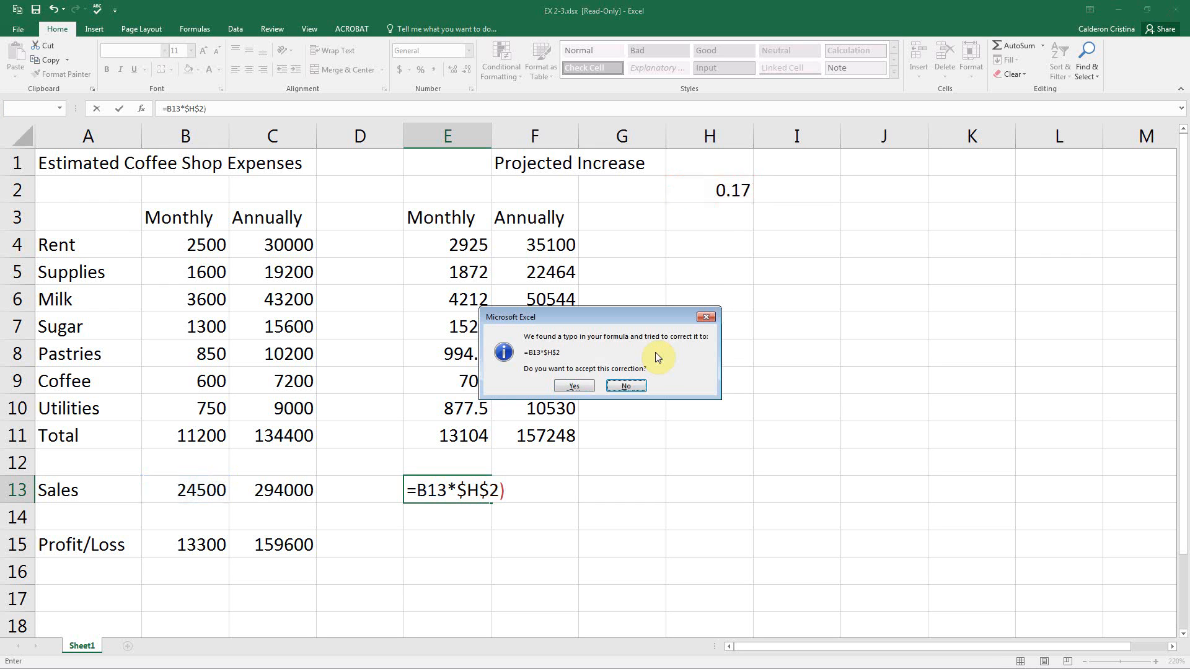
Correct the projected monthly Sales formula in E13 to =B13+(B13*$H$2).
click(707, 318)
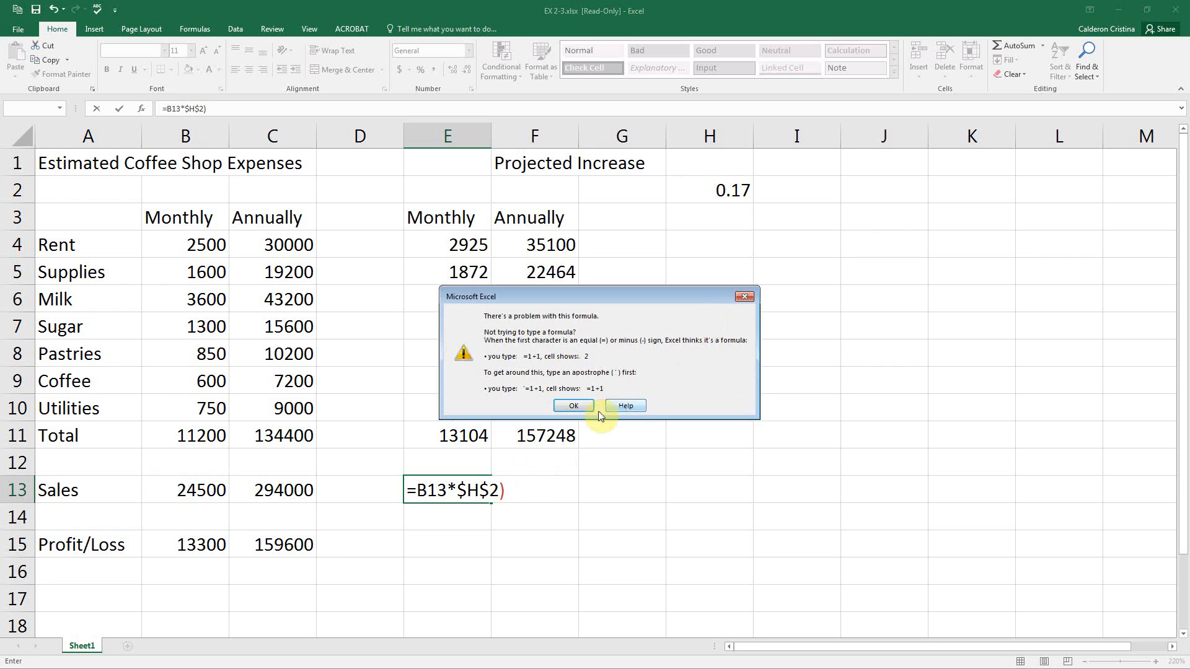
click(575, 406)
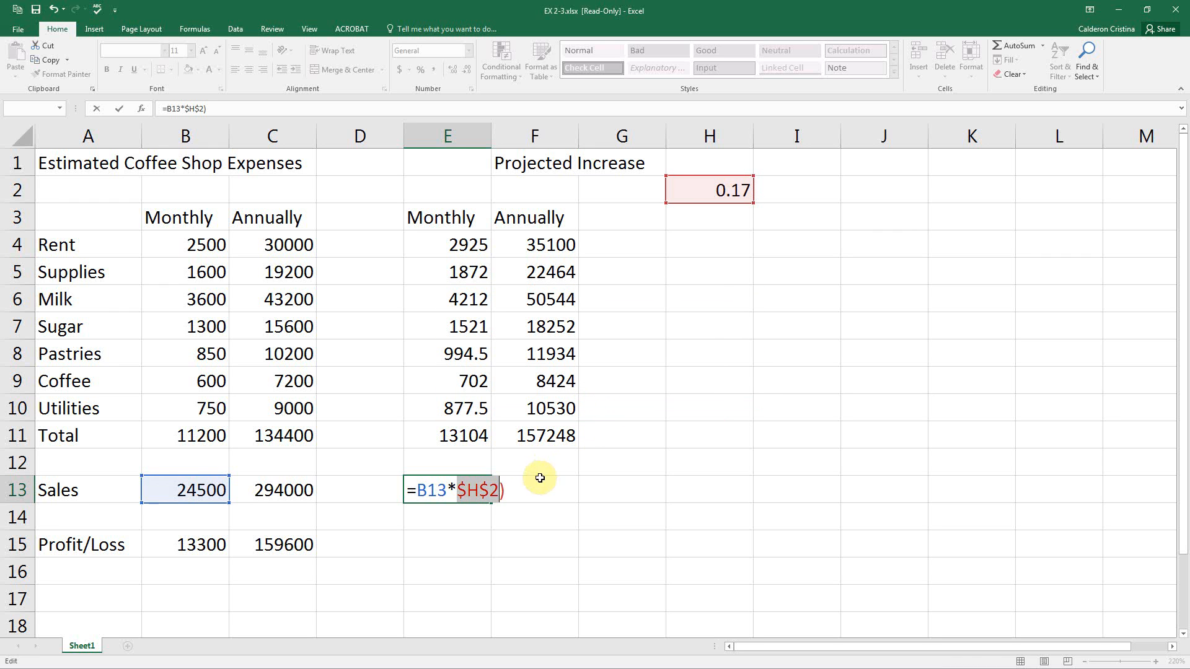
click(426, 490)
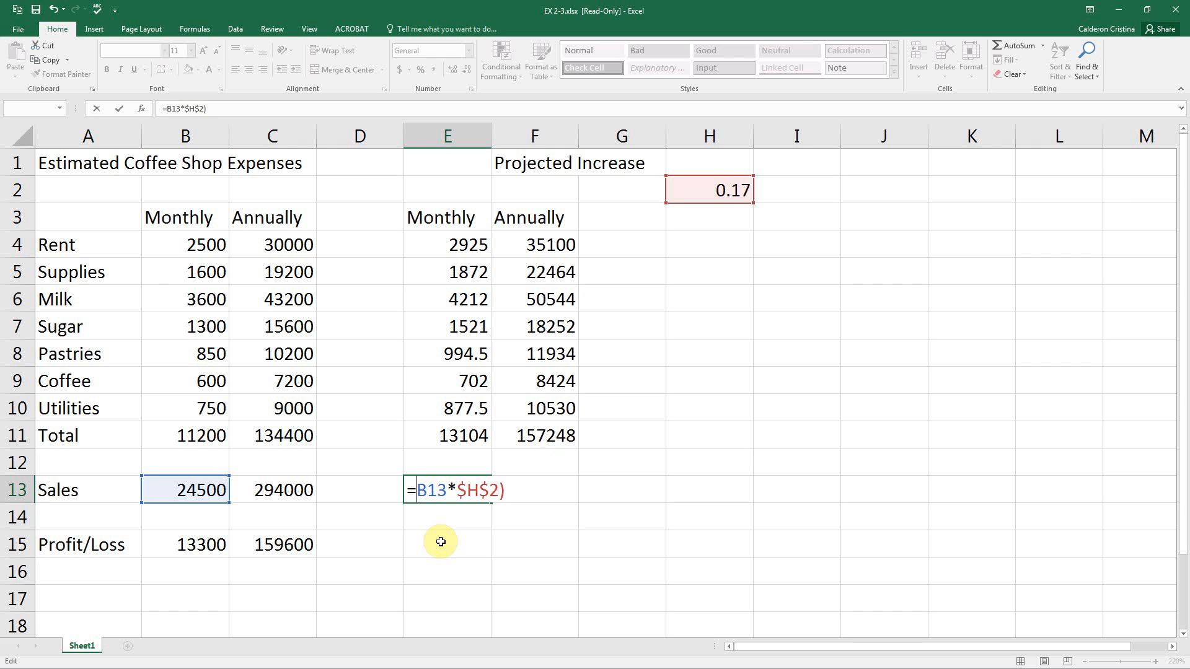
text(()
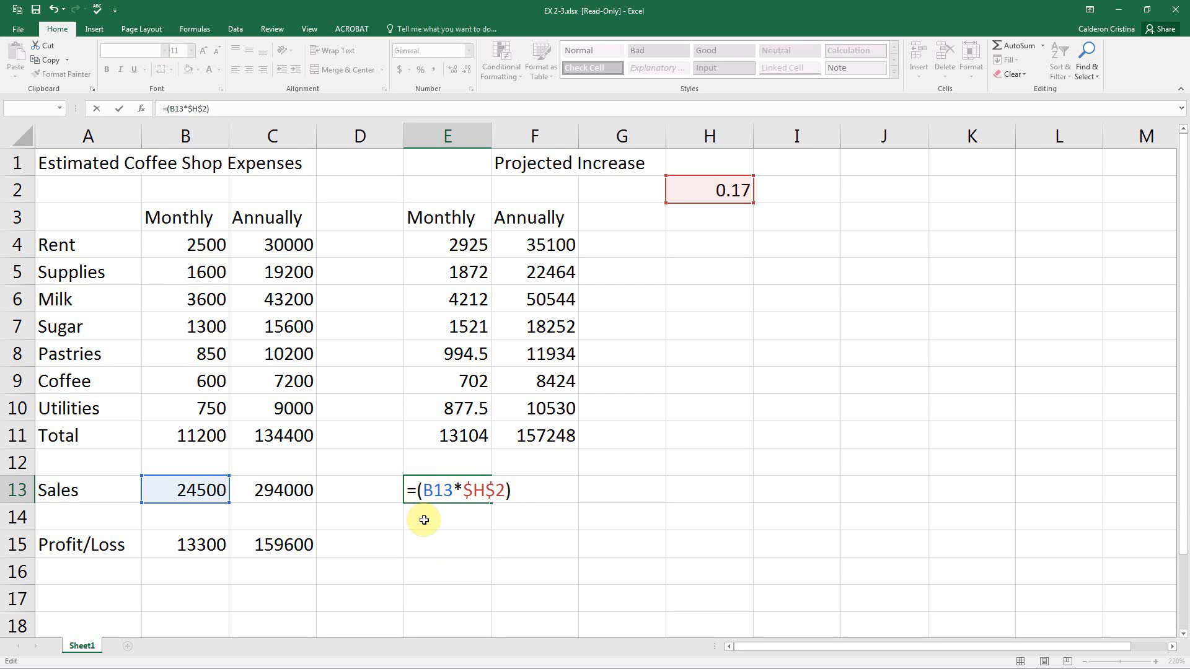
text(+)
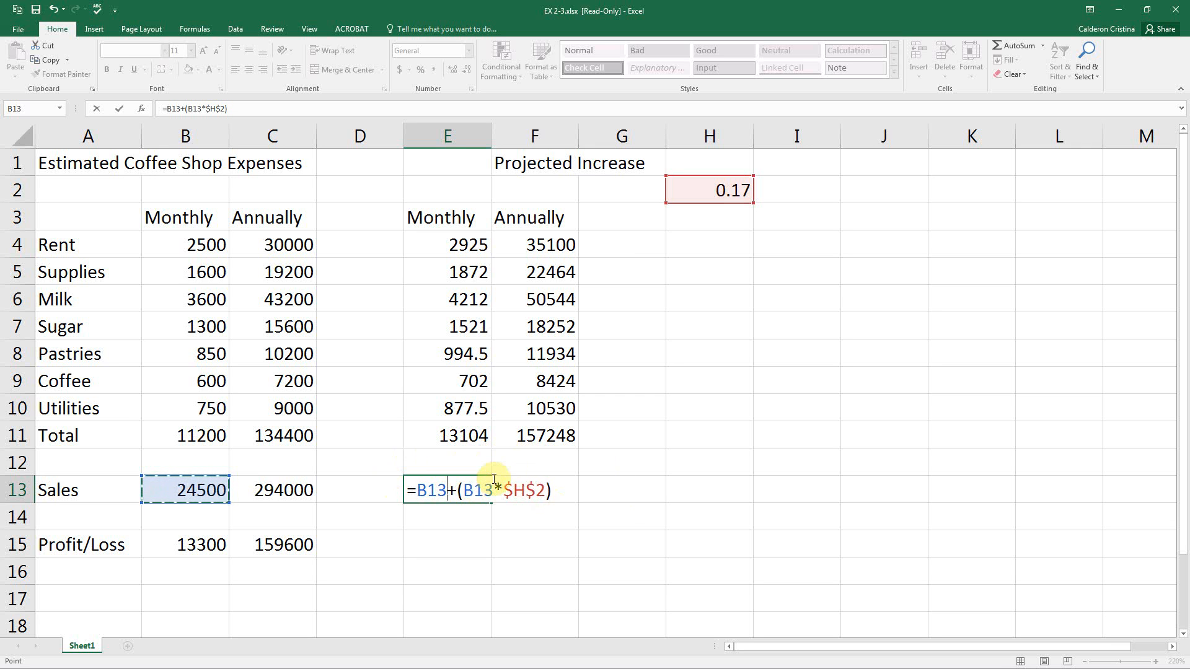
key(Return)
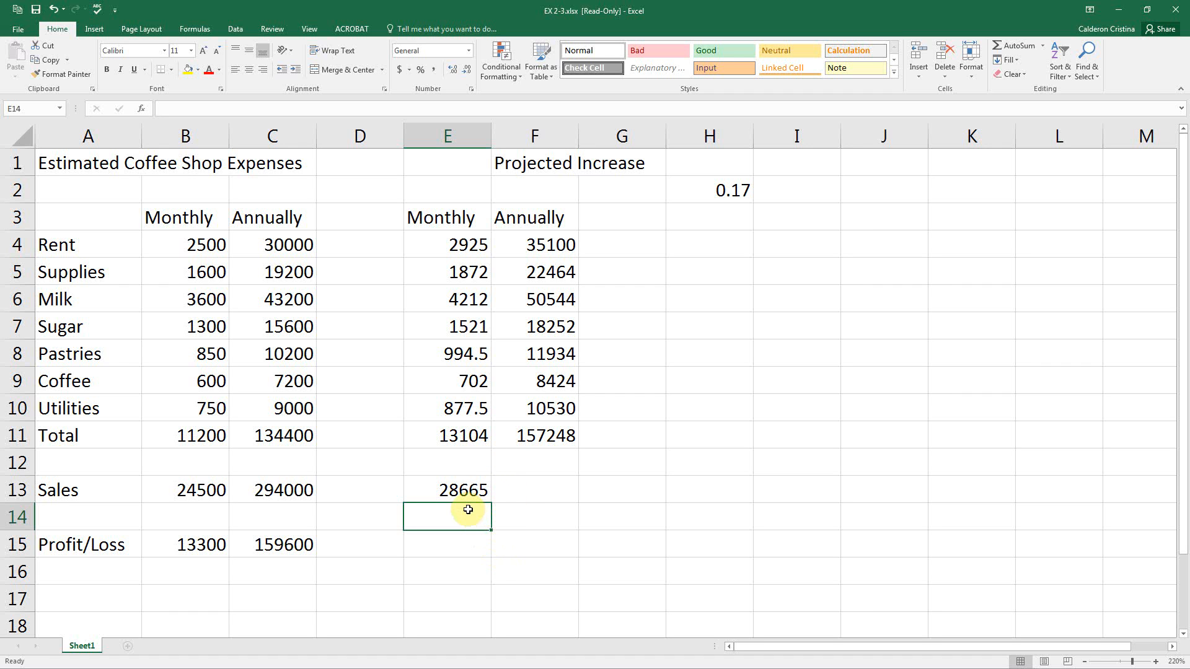
Replace the formula in E13 with the projected monthly Sales figure 23000.
click(468, 490)
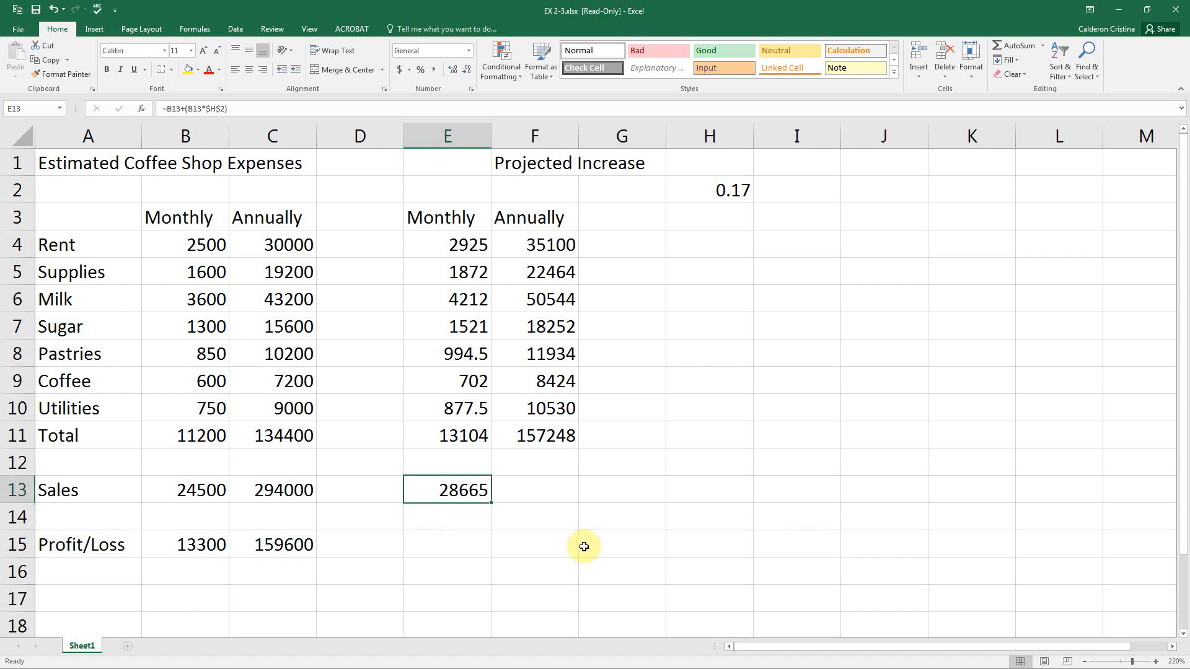
key(Delete)
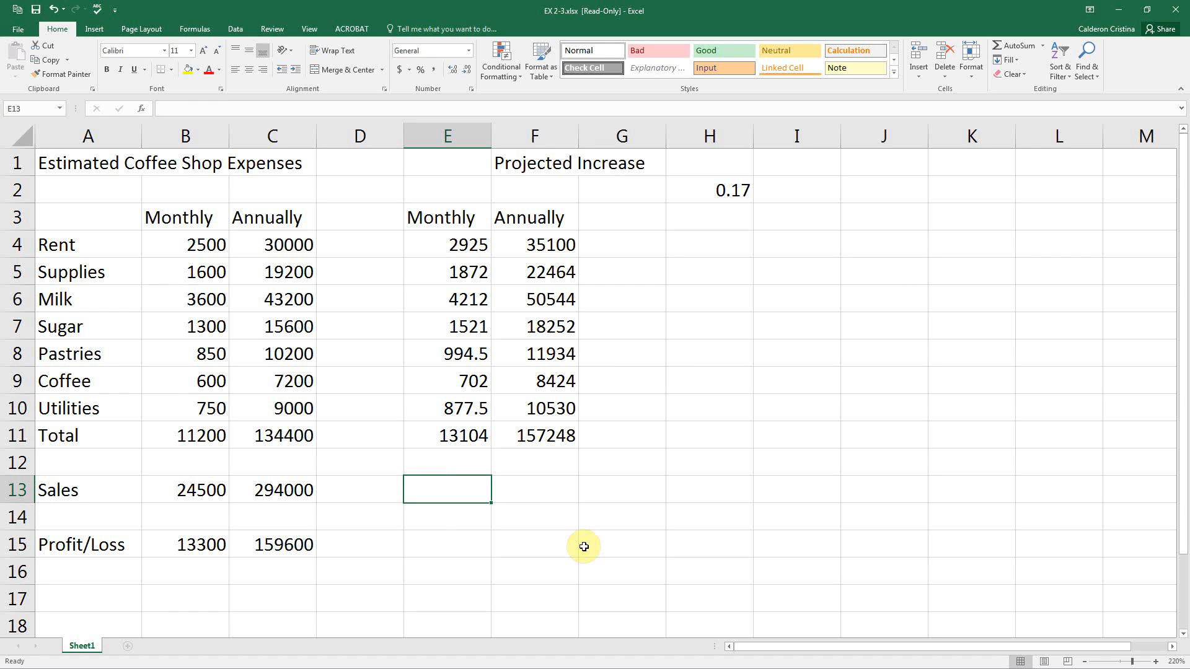
text(23000)
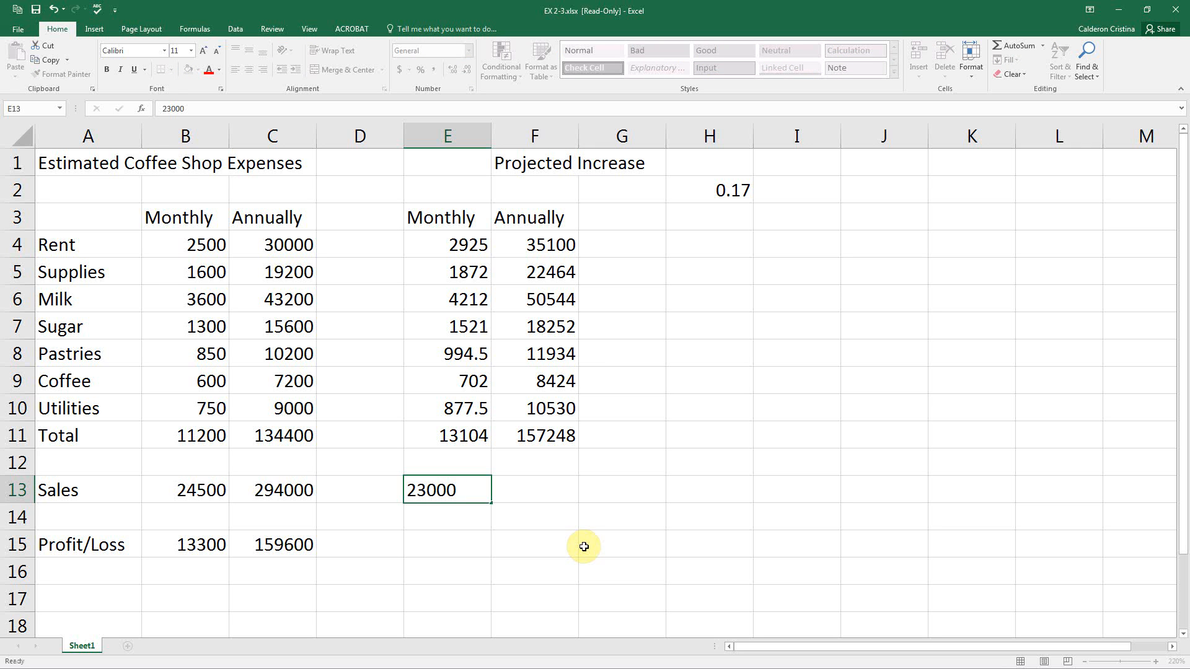
key(Return)
Calculate the projected annual Sales in F13 with =E13*12.
click(553, 497)
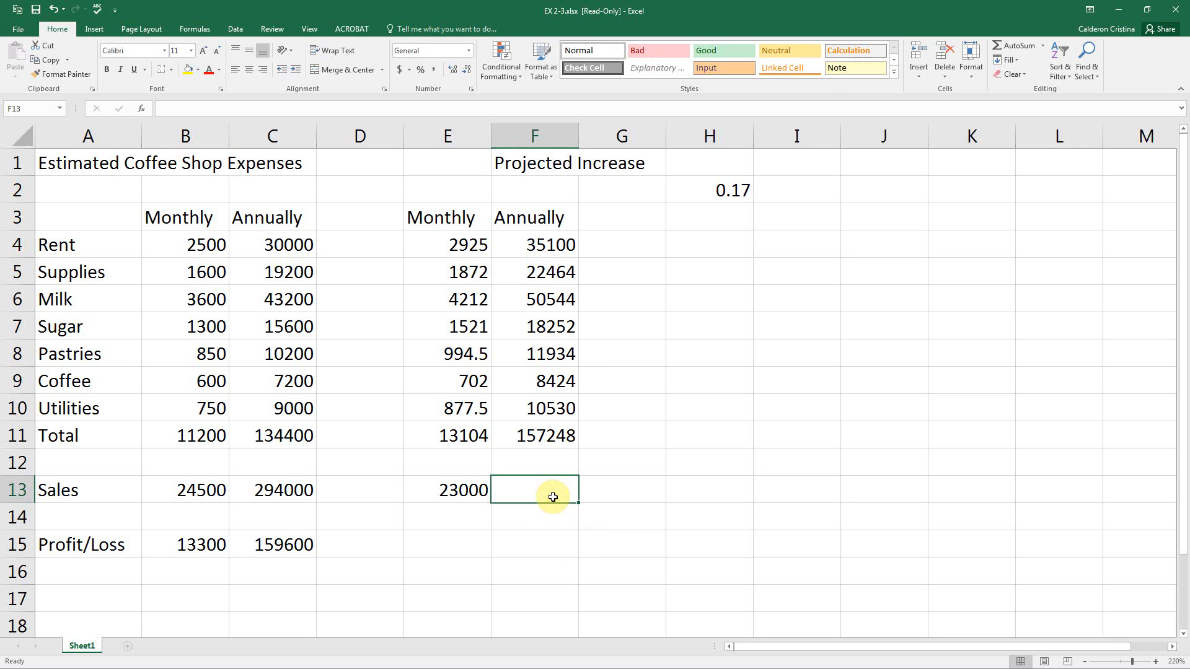
text(=)
click(454, 490)
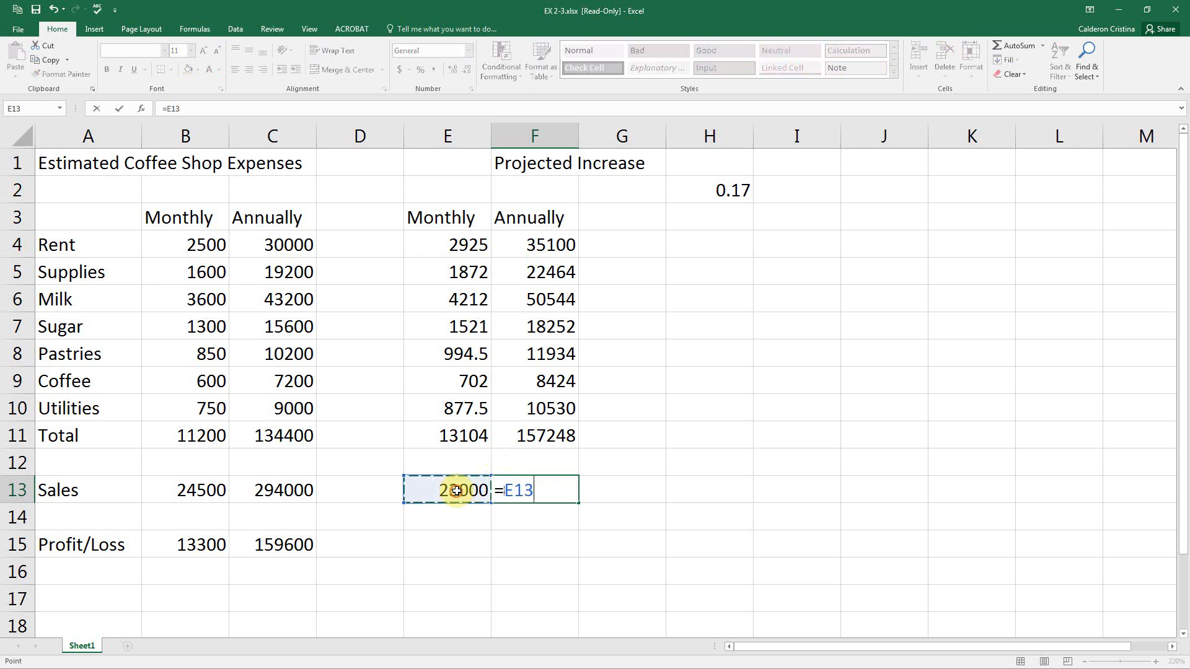
text(*12)
key(Return)
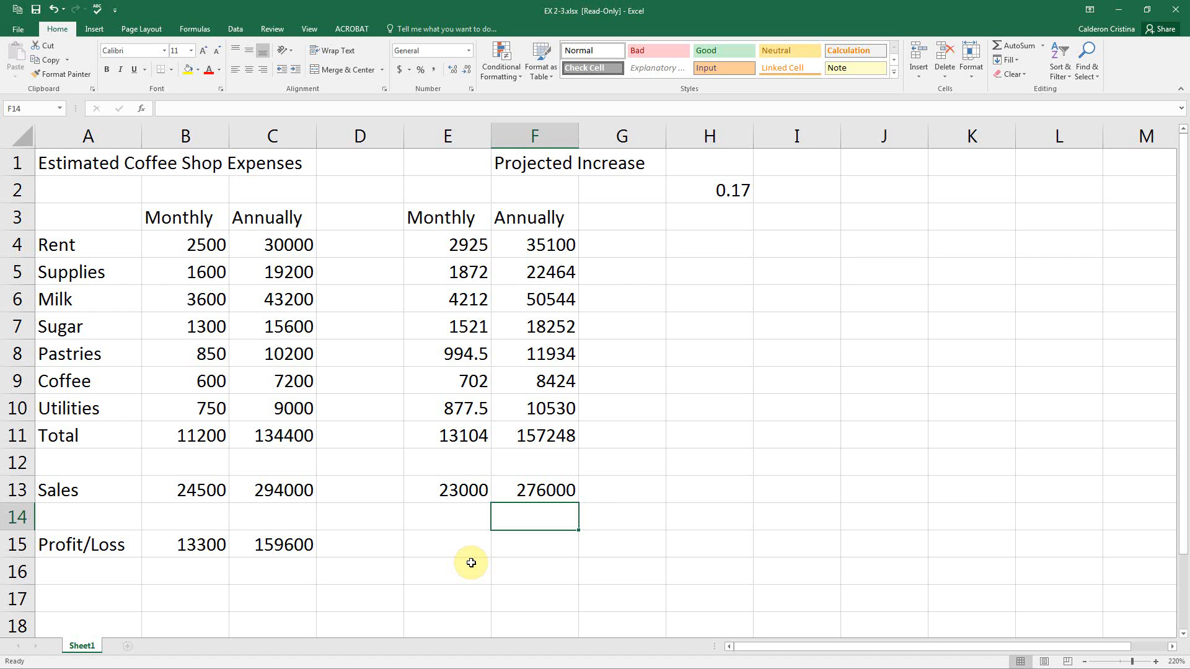
Calculate the projected monthly Profit/Loss in E15 by subtracting total expenses from sales with =E13-E11.
click(468, 541)
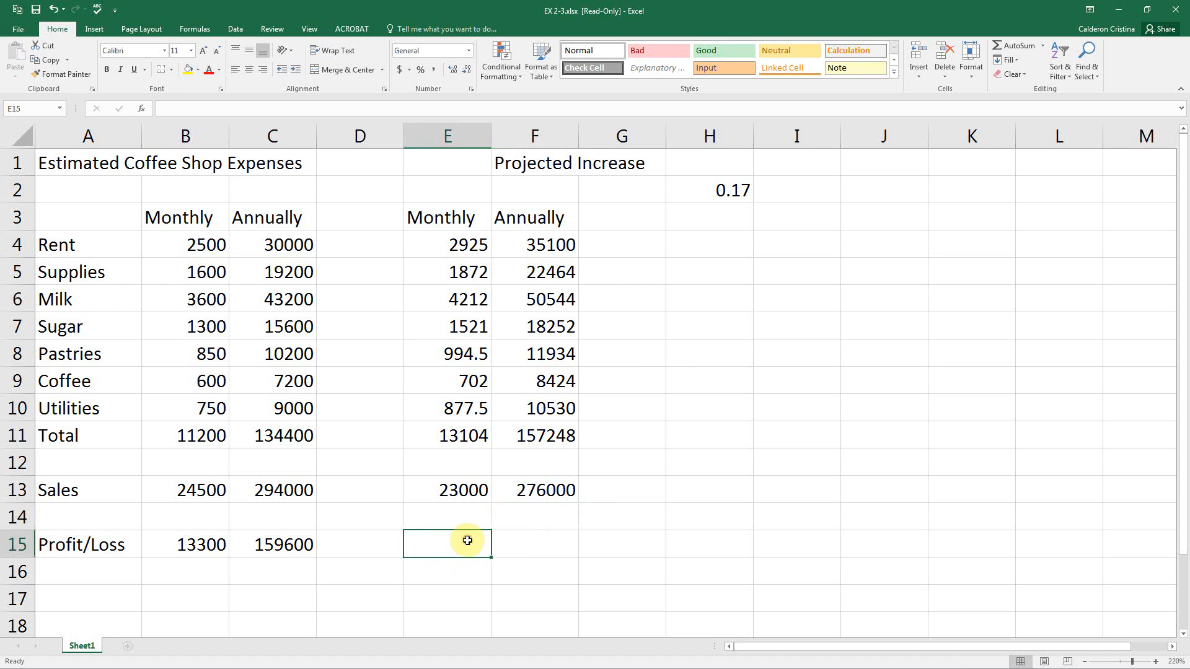
text(=)
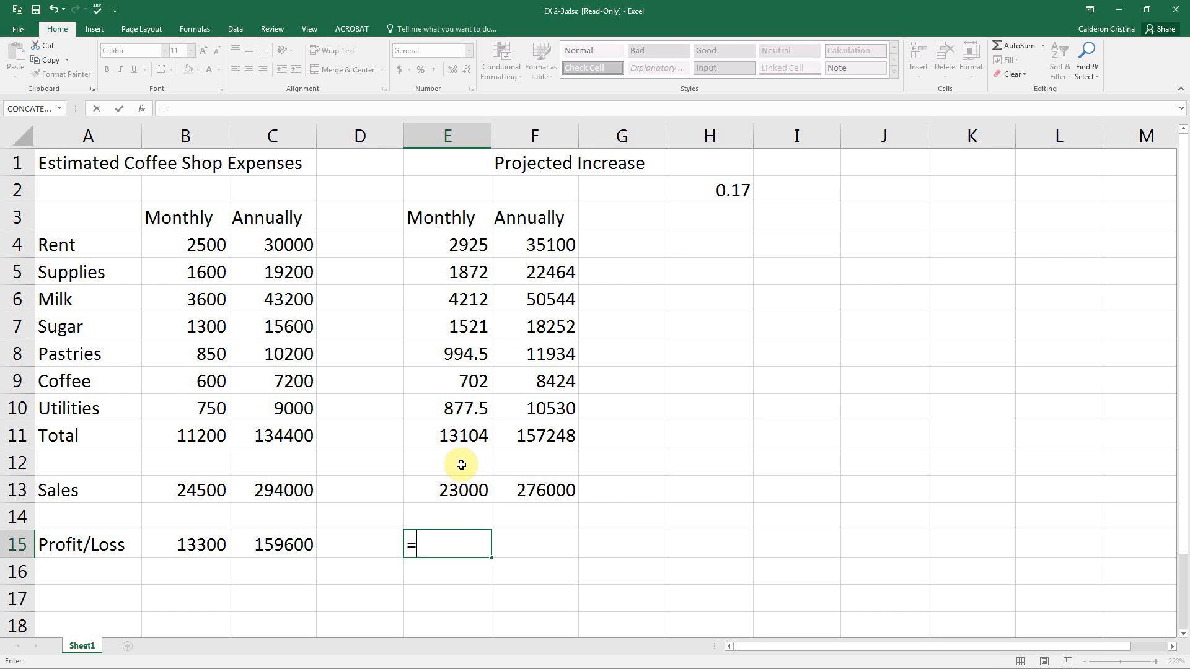
click(469, 495)
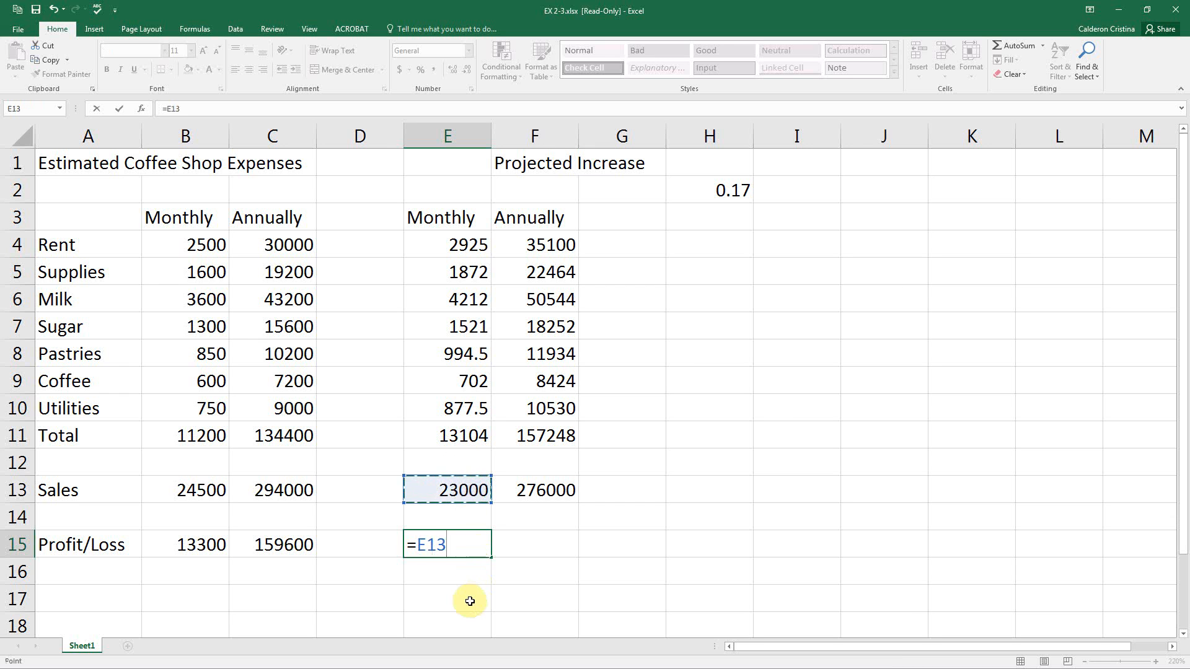
text(-)
click(476, 437)
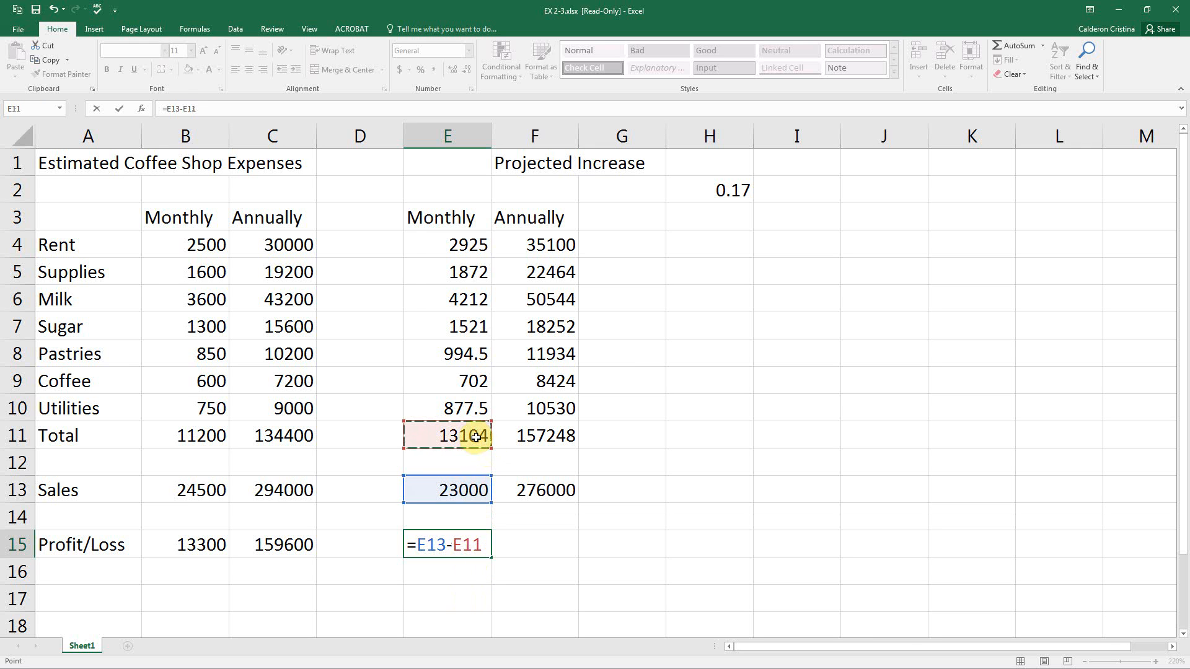
key(Return)
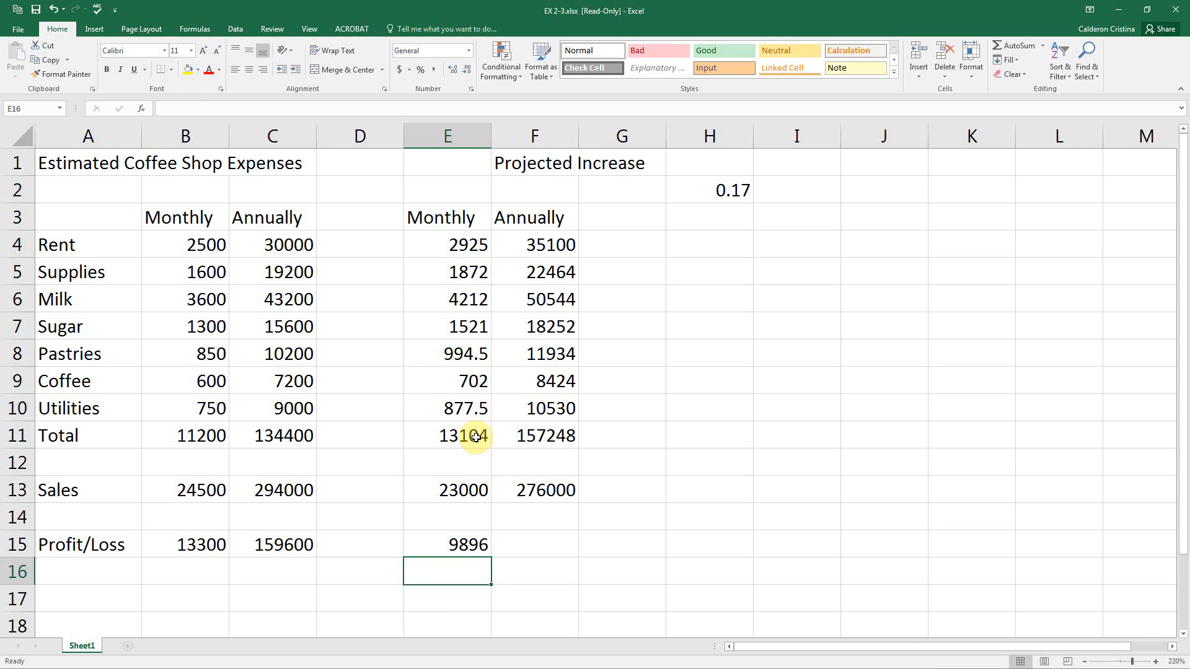
Fill the projected Profit/Loss formula from E15 across to the Annually column in F15.
click(562, 540)
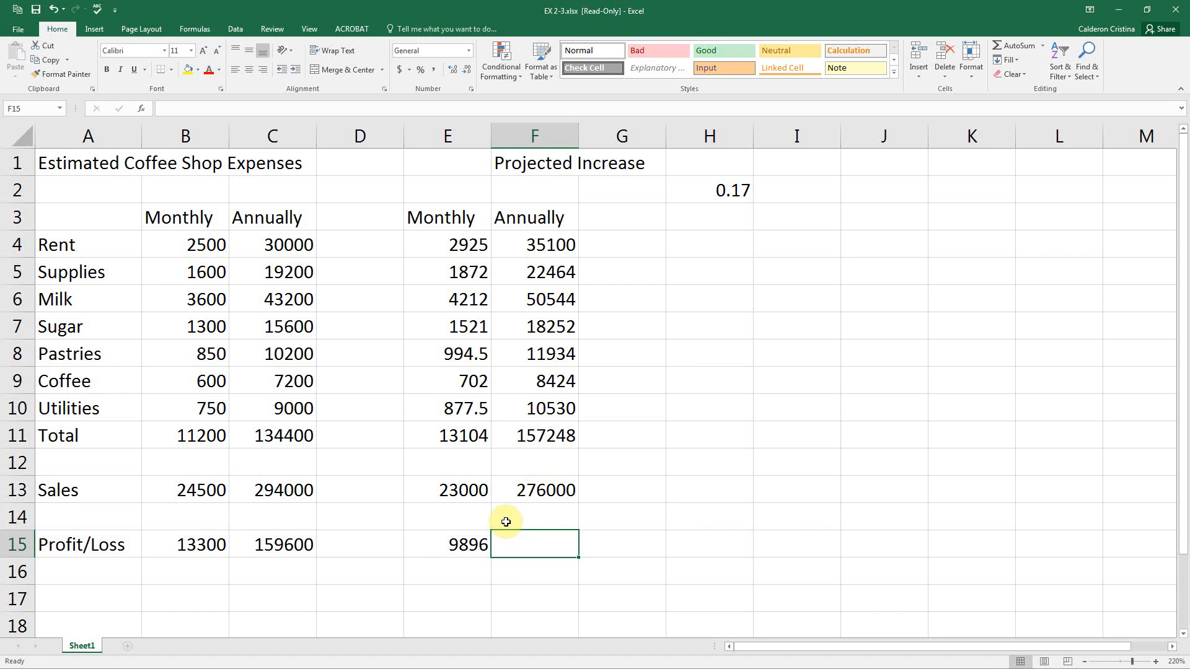
click(485, 555)
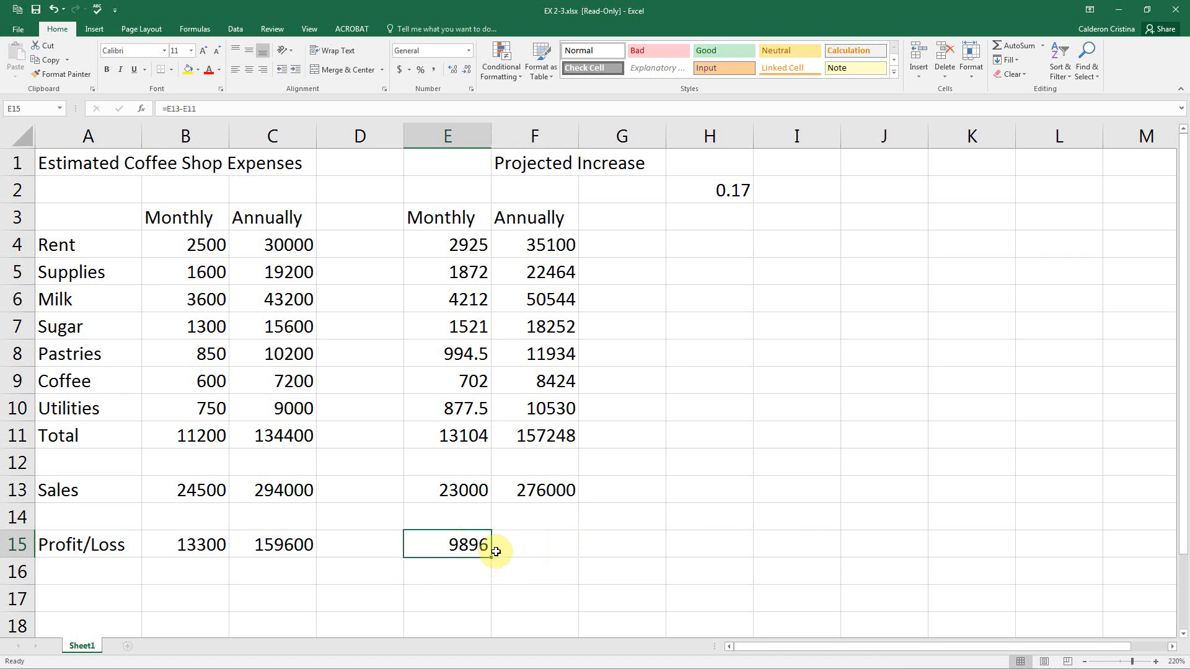
drag(490, 557, 572, 559)
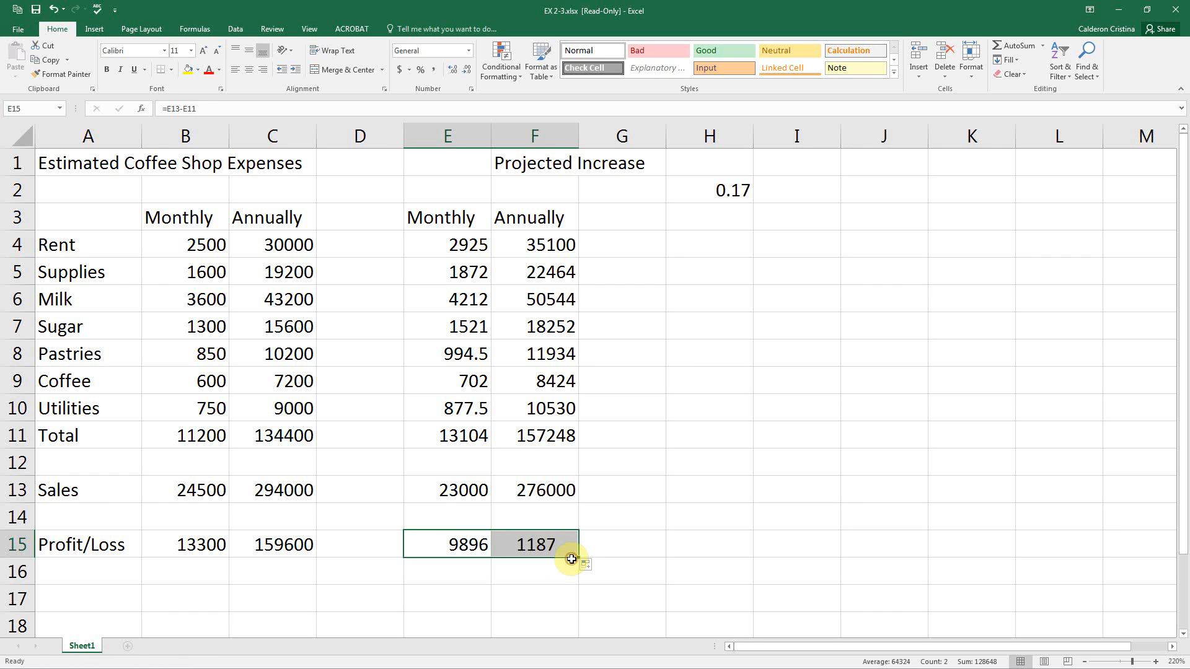
click(566, 601)
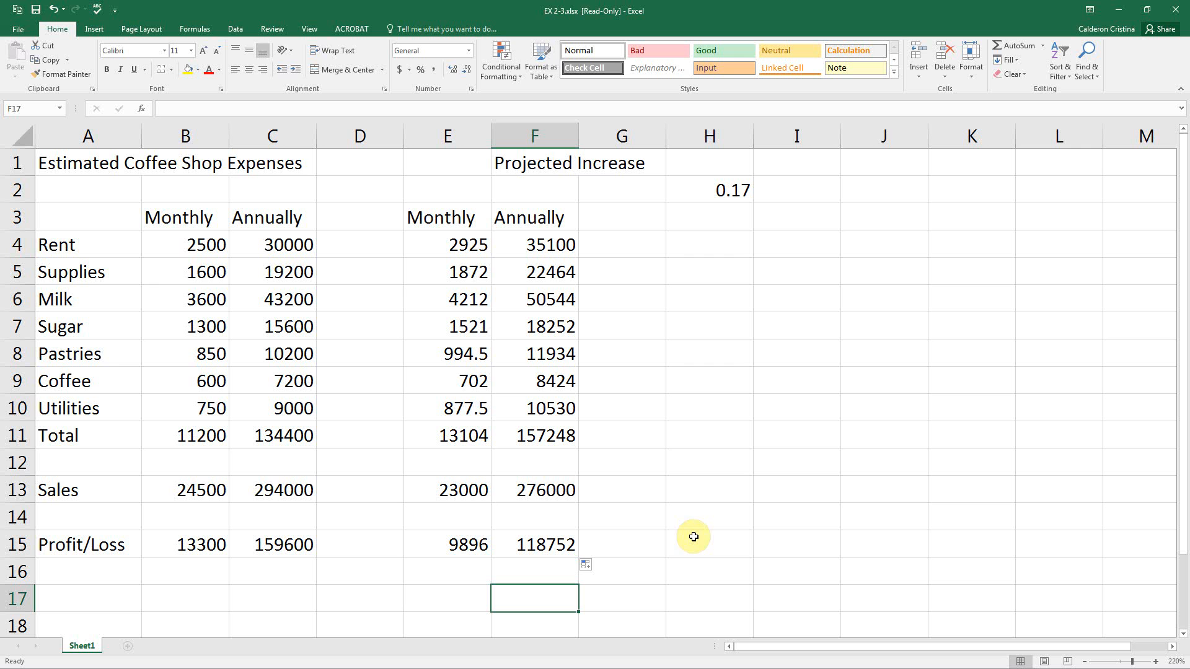
Format all current and projected amounts in B4:F15 as Currency.
click(209, 238)
drag(226, 260, 574, 550)
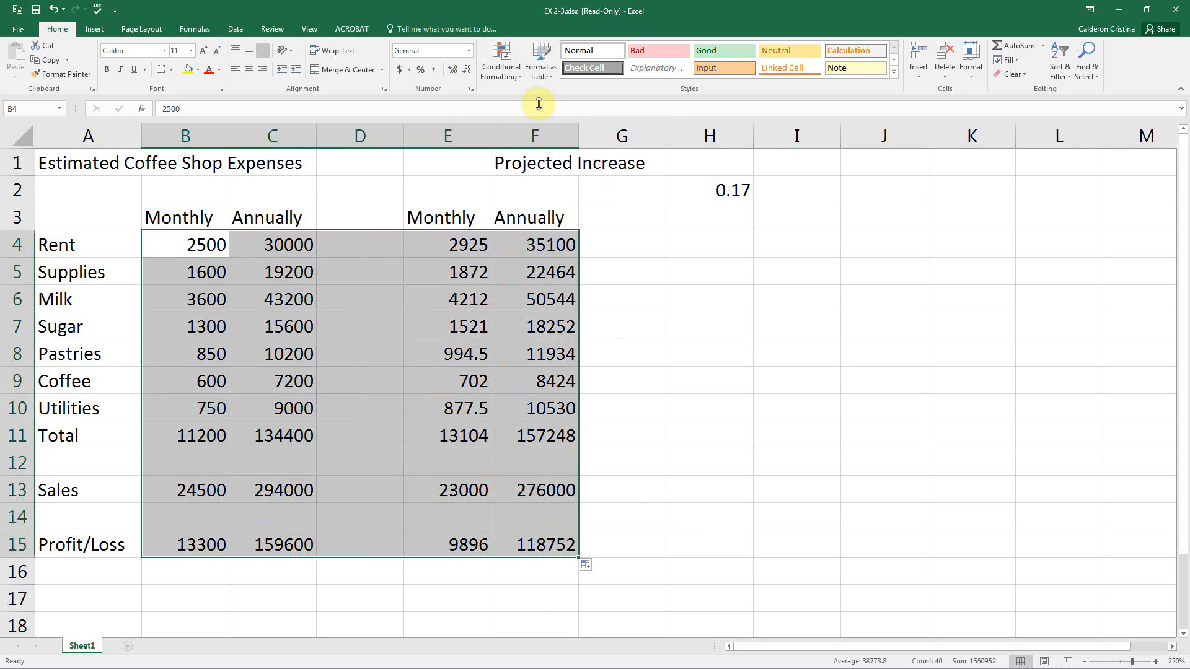
click(469, 52)
click(463, 123)
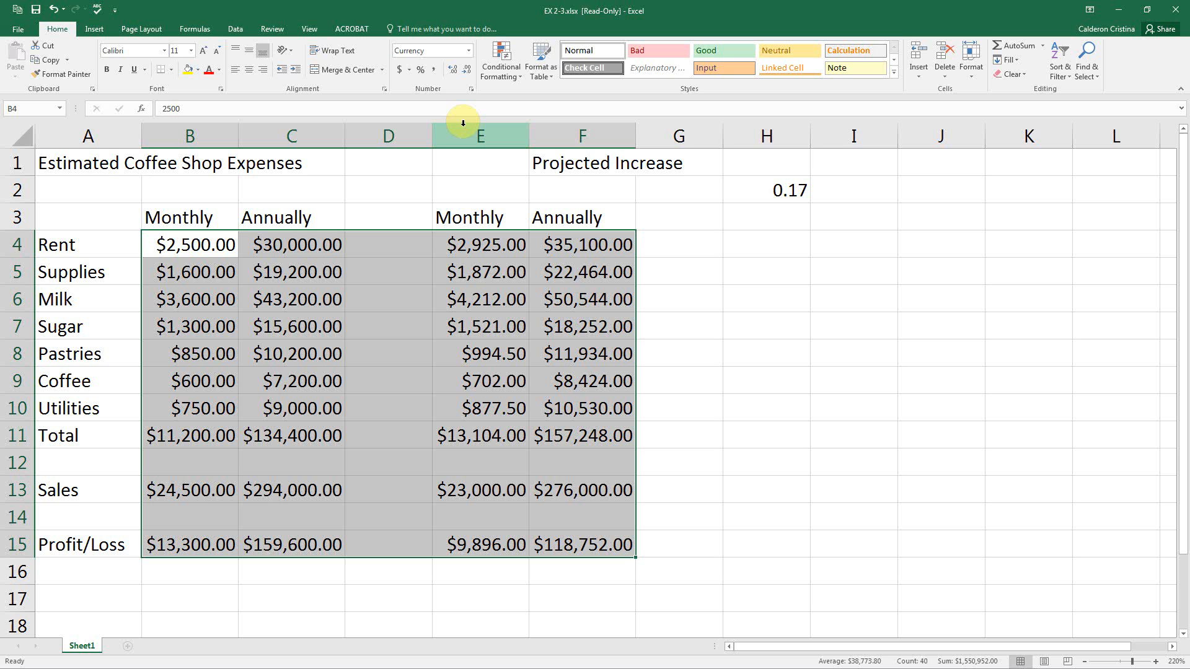
click(797, 464)
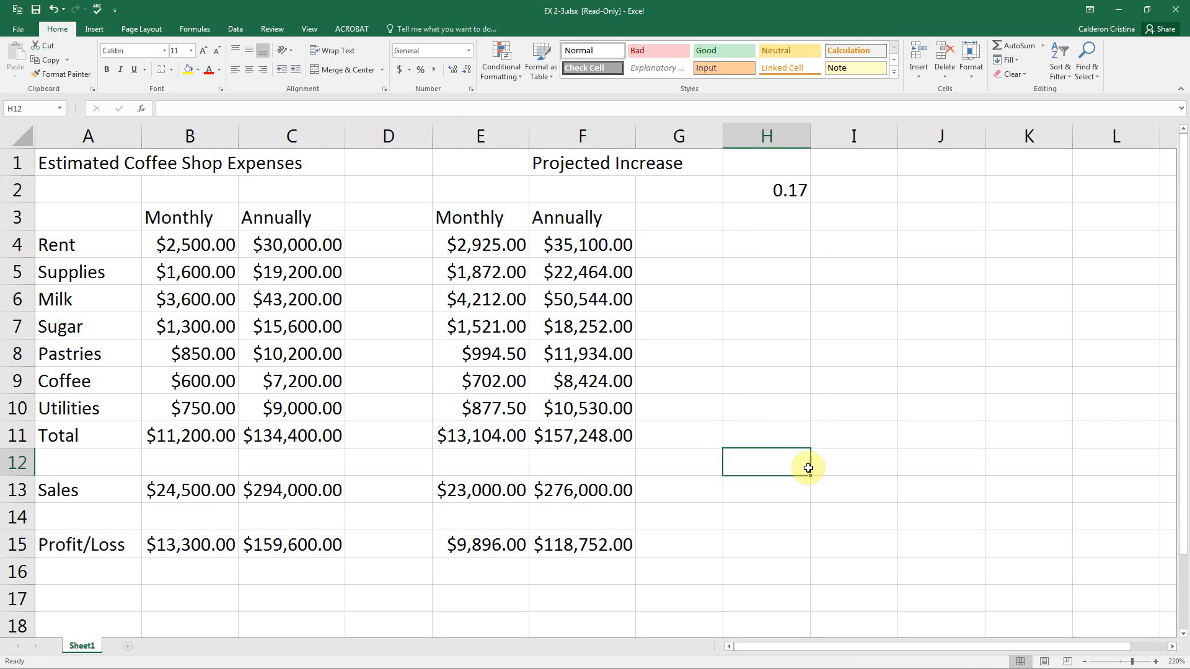
double_click(651, 9)
drag(643, 59, 846, 206)
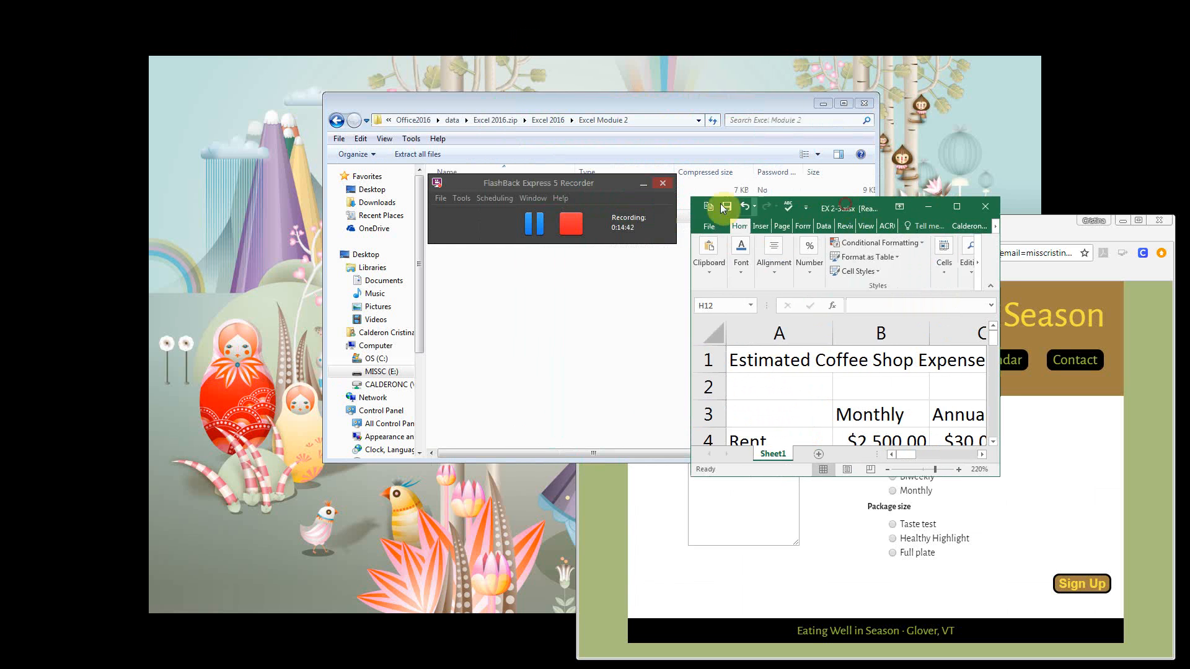